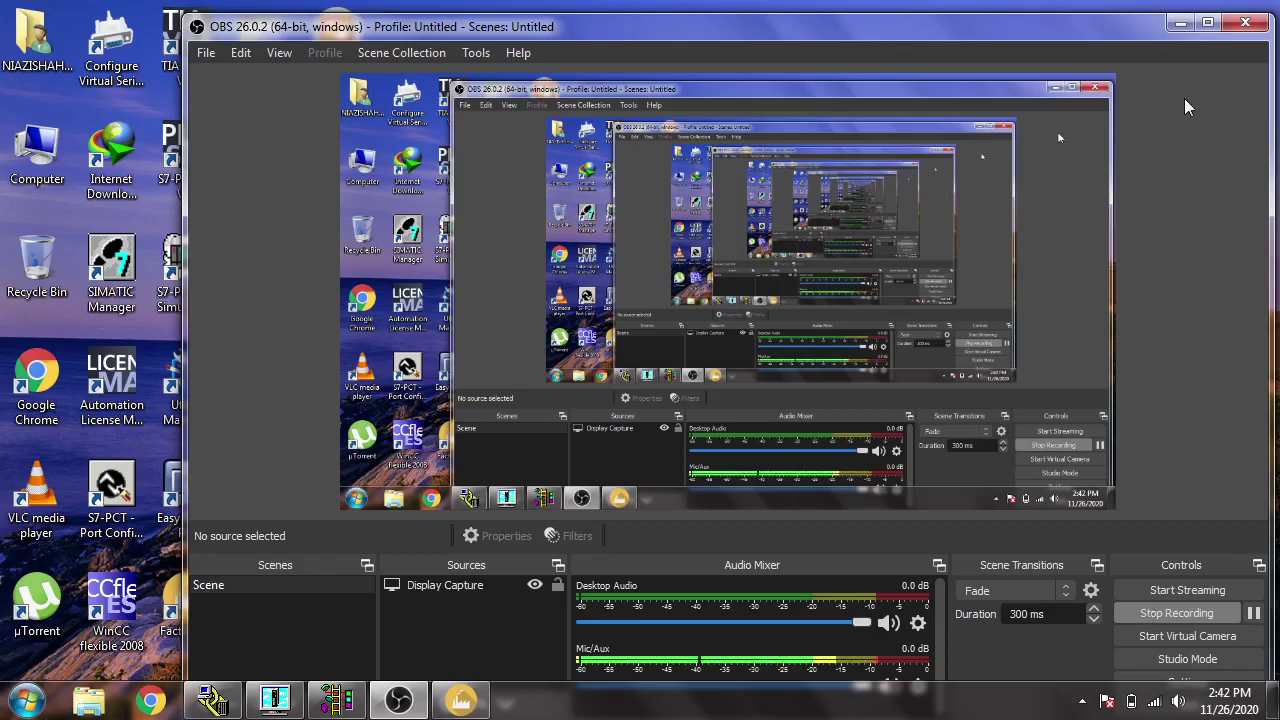
# Step: Launch FactoryTalk View Studio and continue with the View Site Edition (Local Station) application type
pyautogui.click(1178, 23)
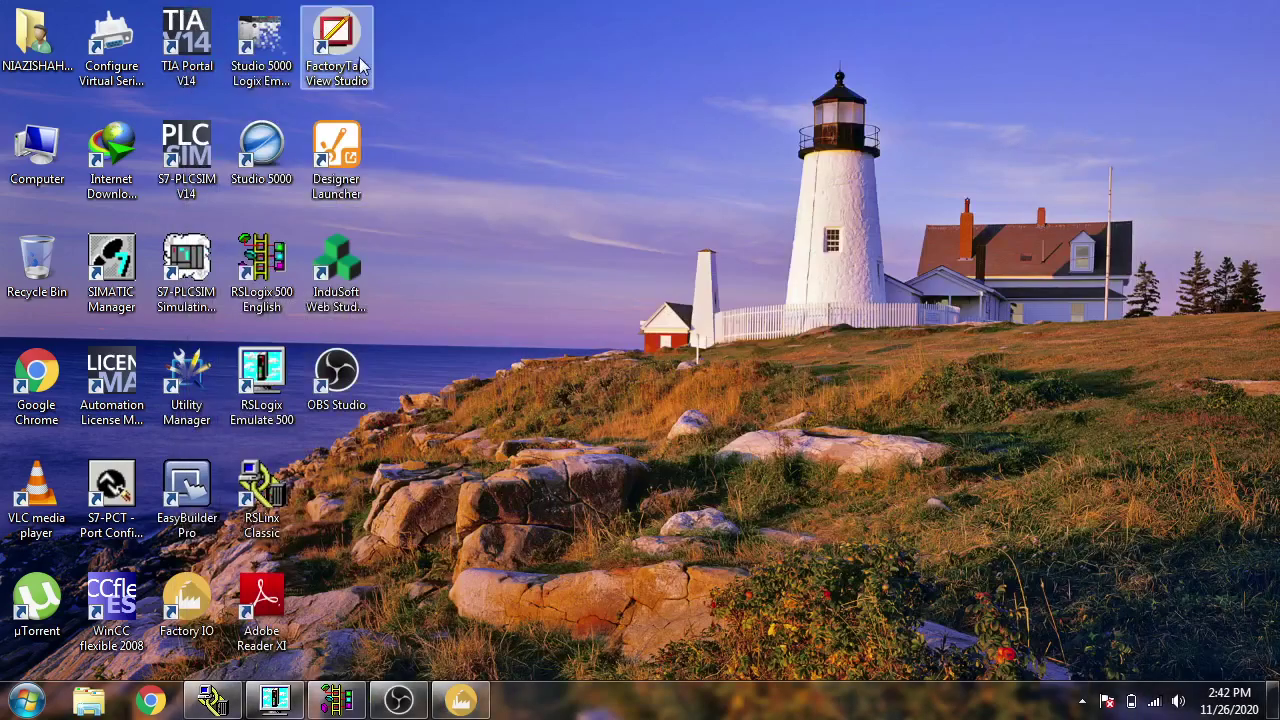
pyautogui.doubleClick(344, 48)
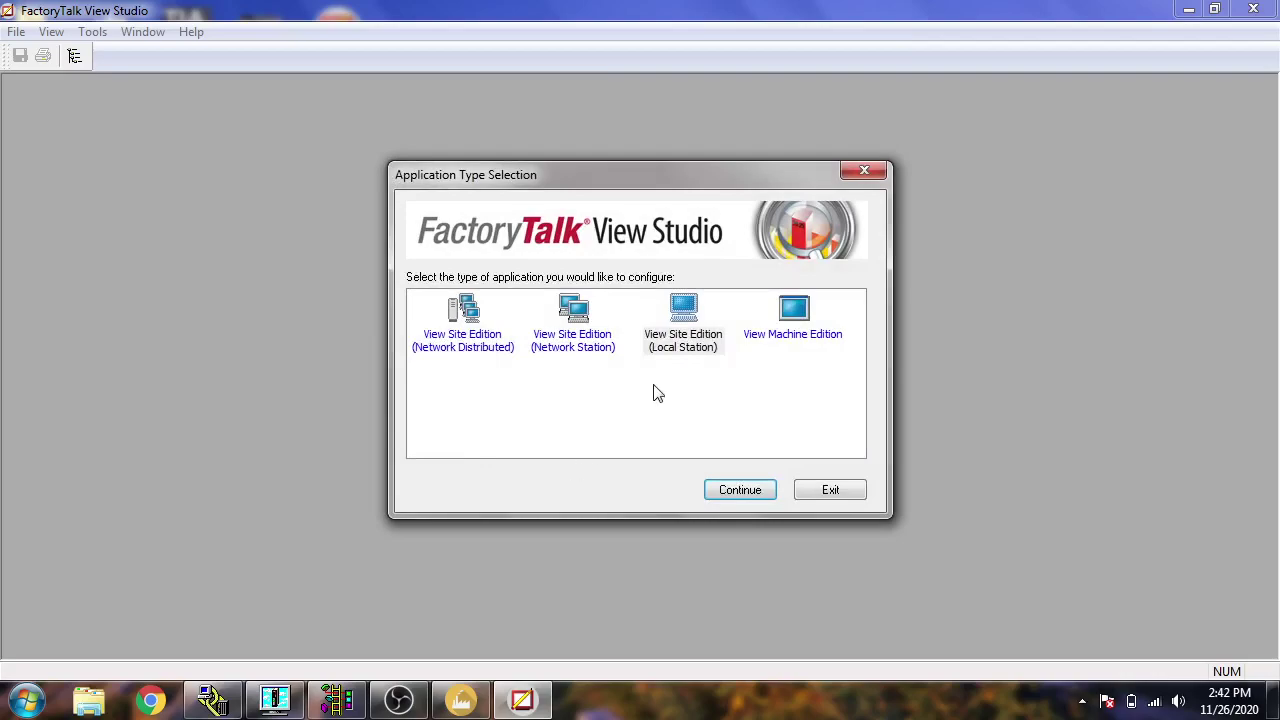
pyautogui.click(679, 326)
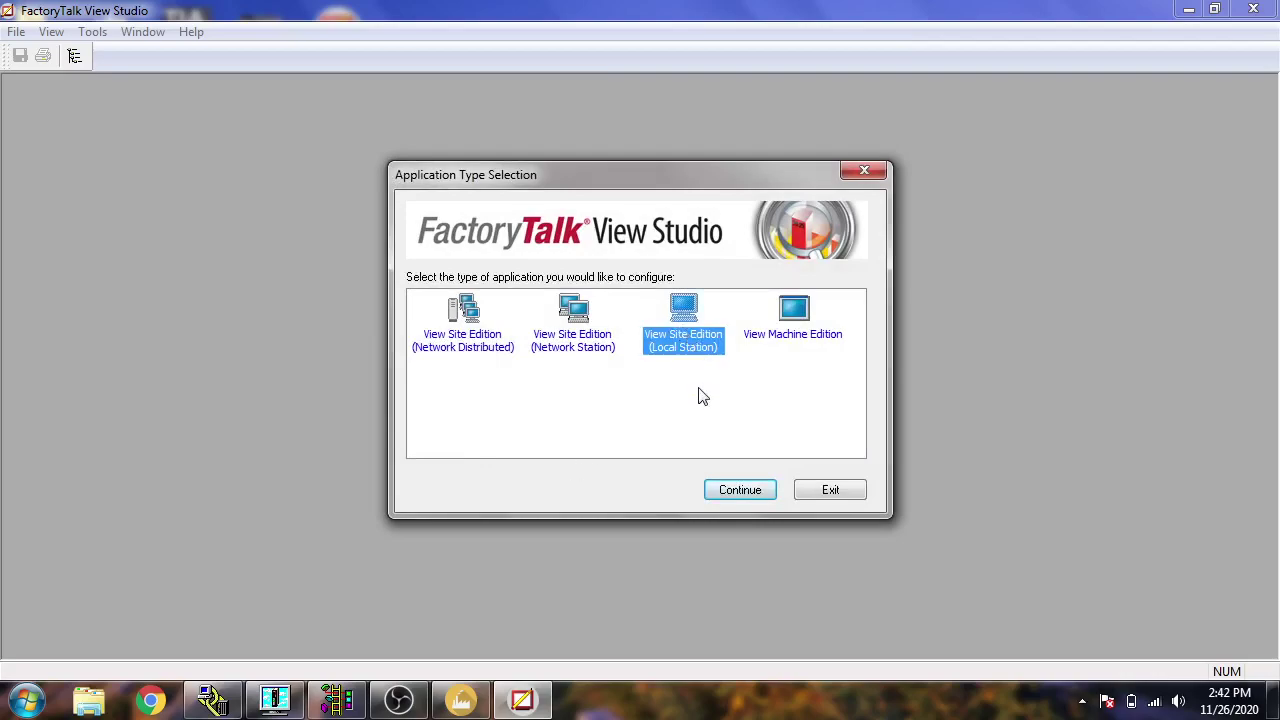
pyautogui.click(597, 352)
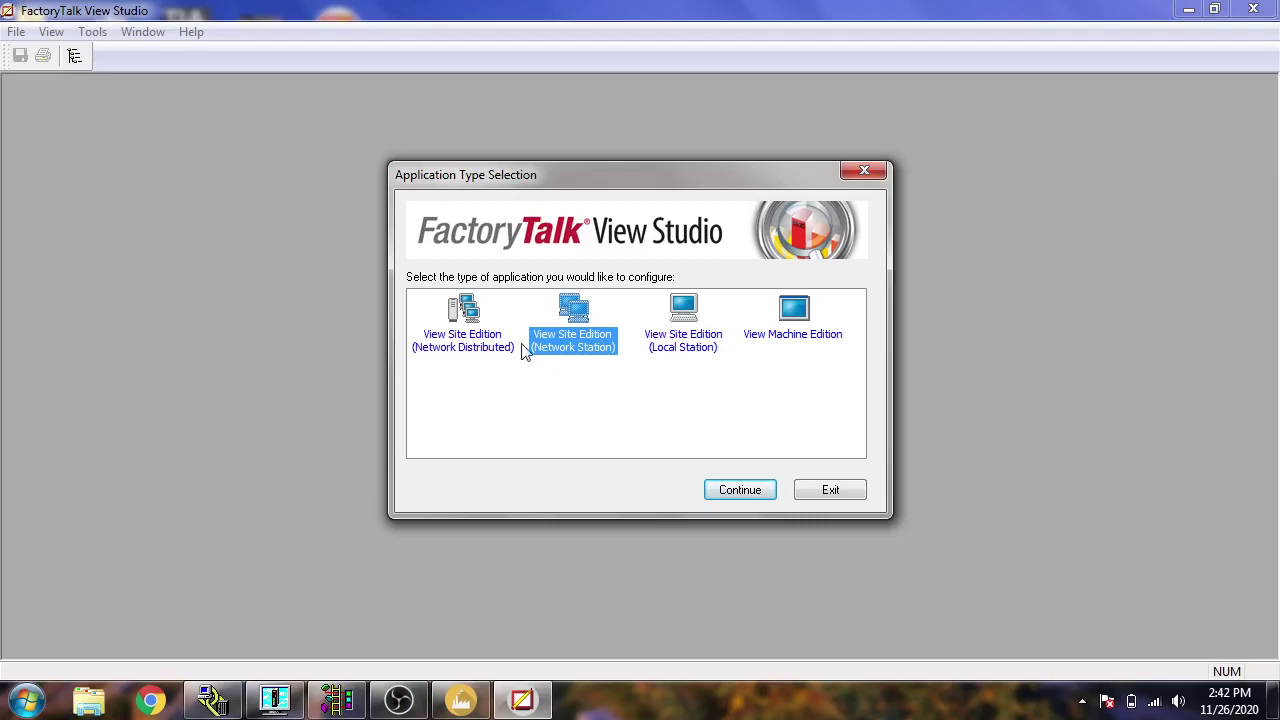
pyautogui.click(490, 345)
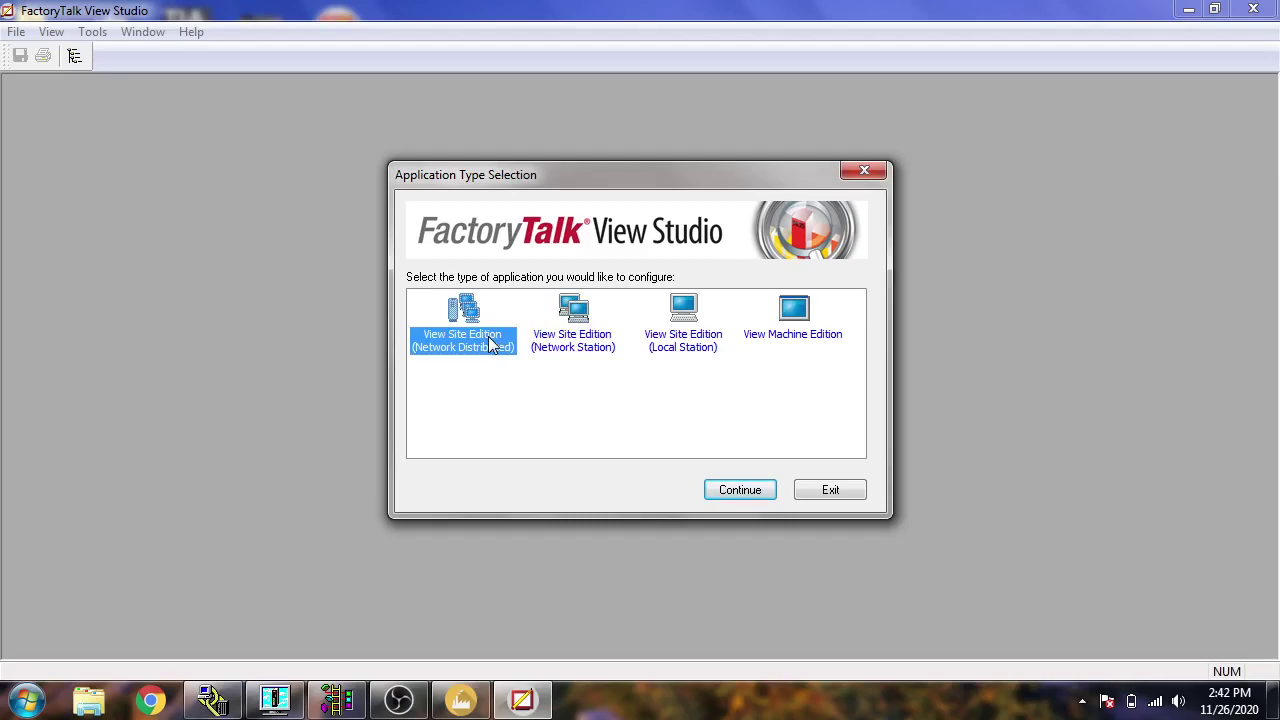
pyautogui.click(676, 352)
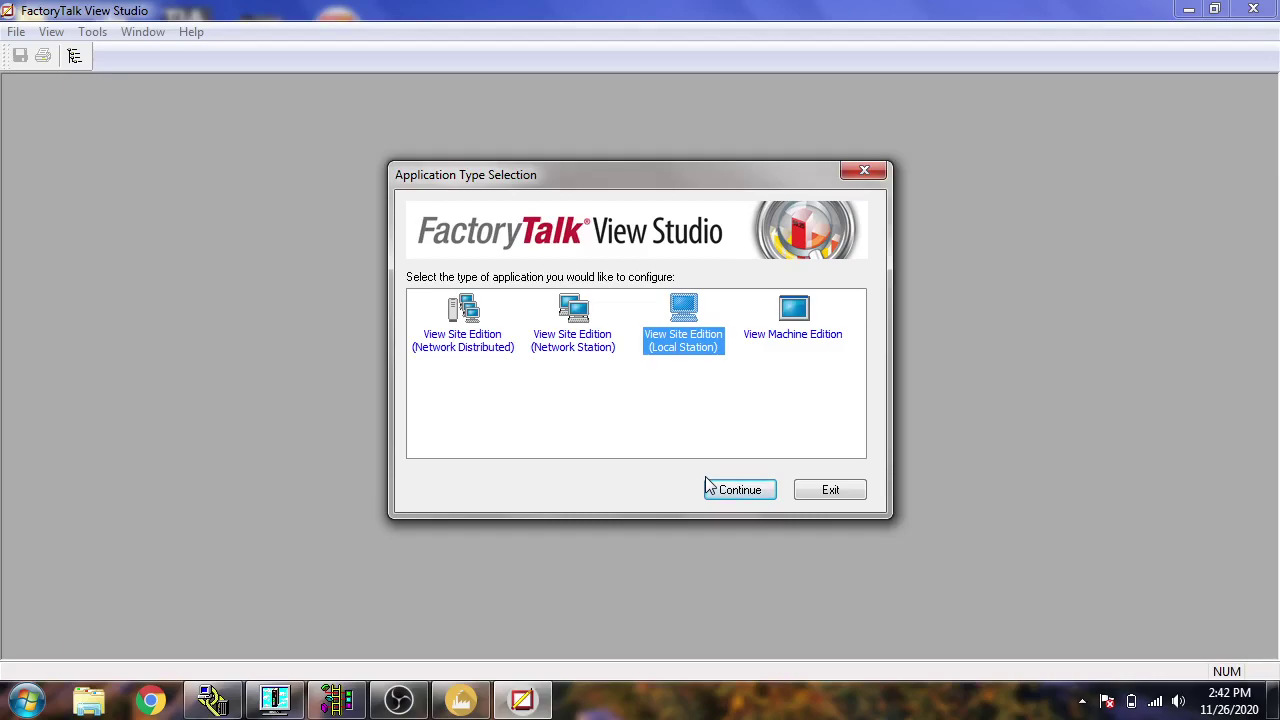
pyautogui.click(598, 342)
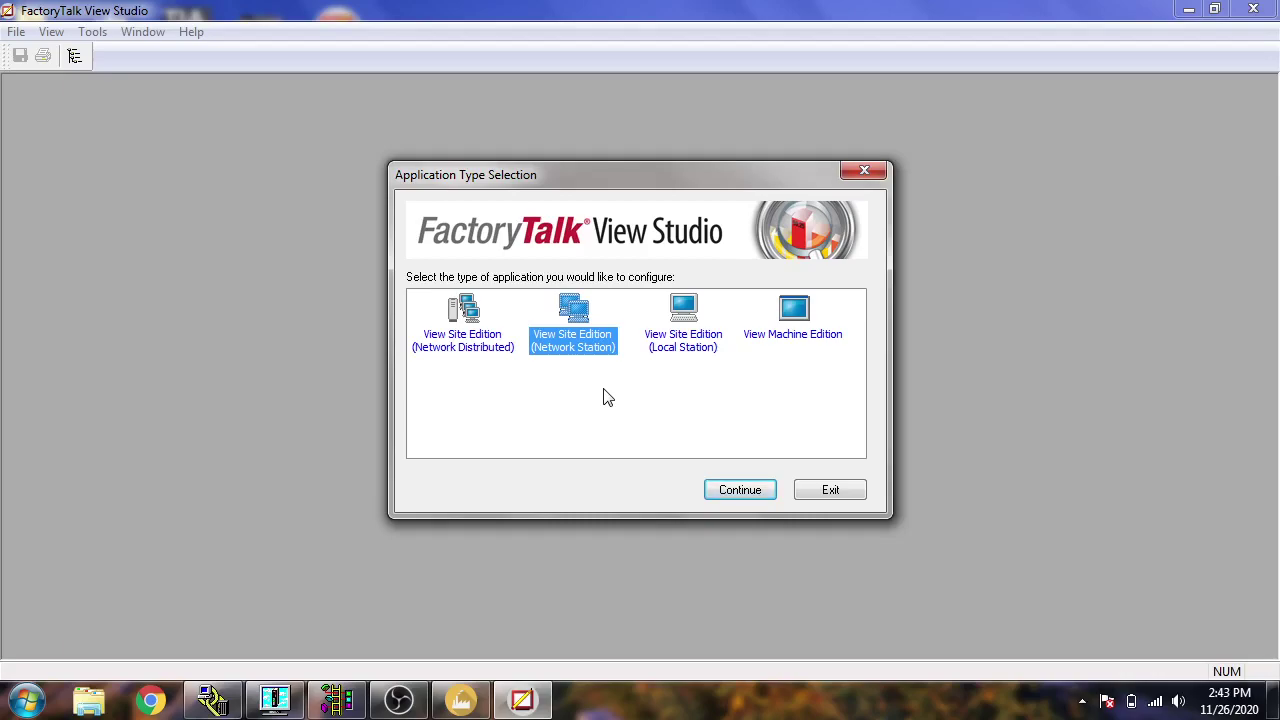
pyautogui.click(496, 356)
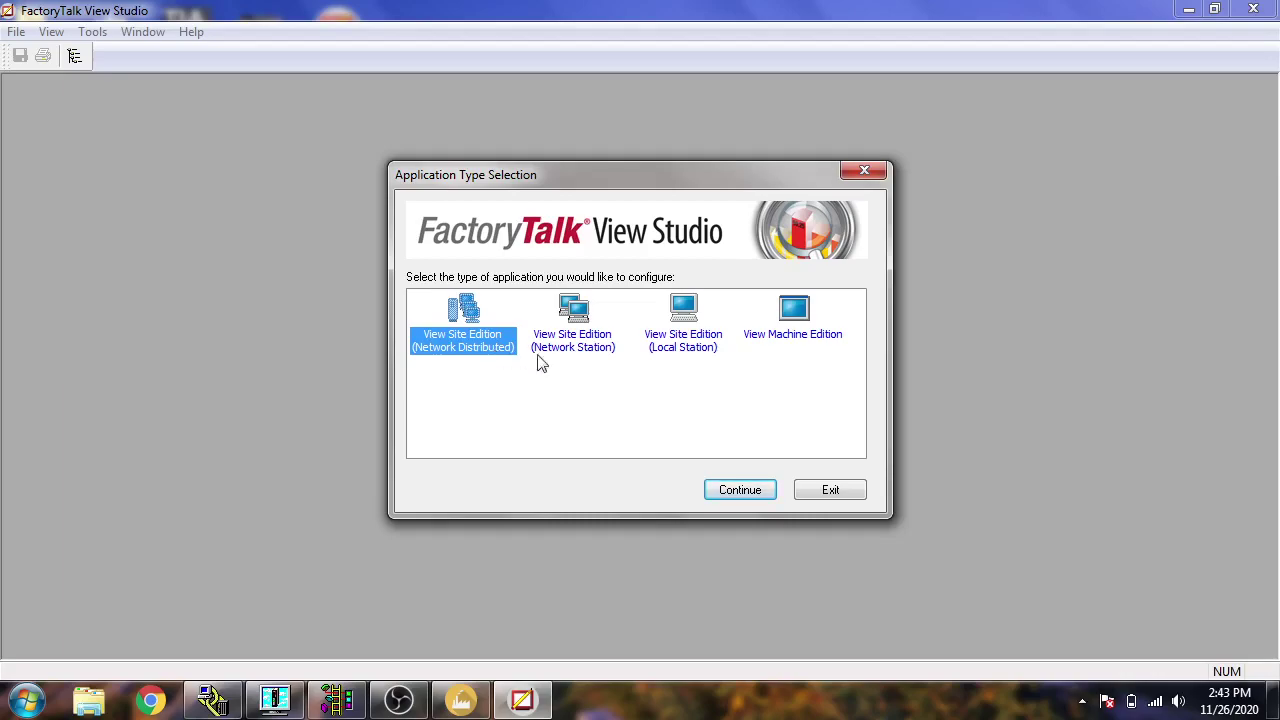
pyautogui.click(695, 322)
pyautogui.click(737, 491)
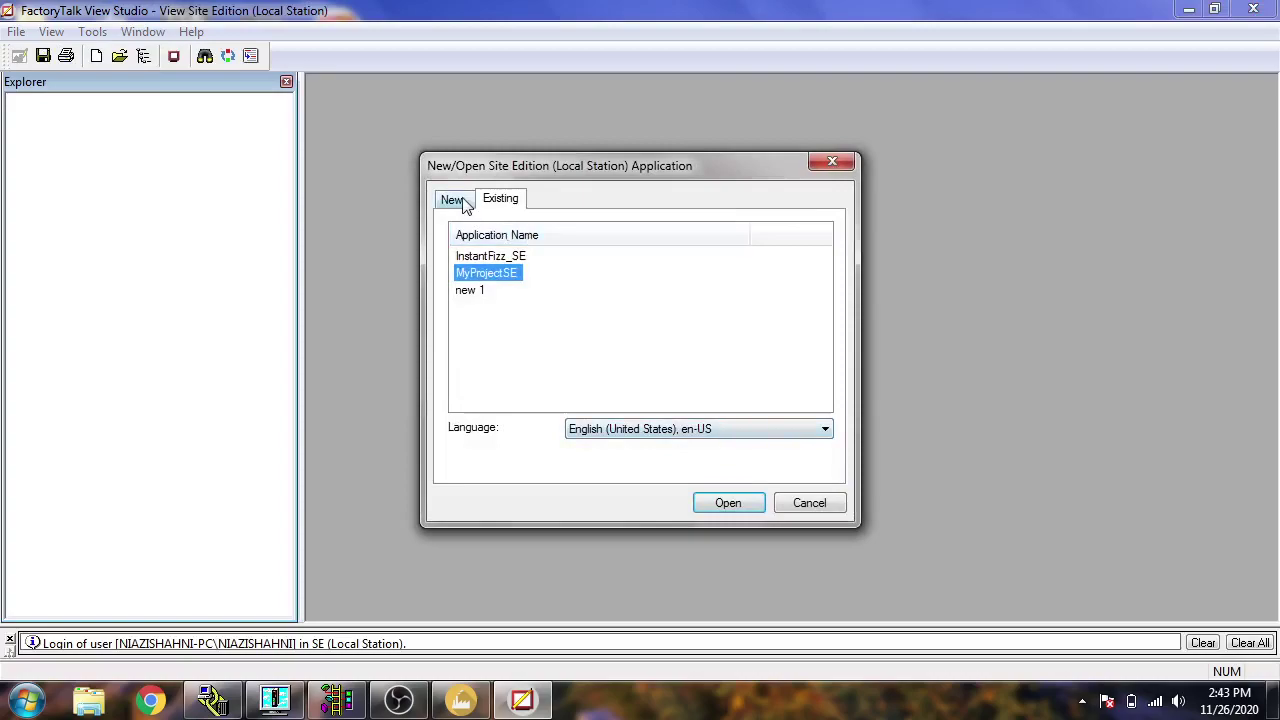
# Step: Create a new local station application named TANK
pyautogui.click(464, 198)
pyautogui.click(572, 233)
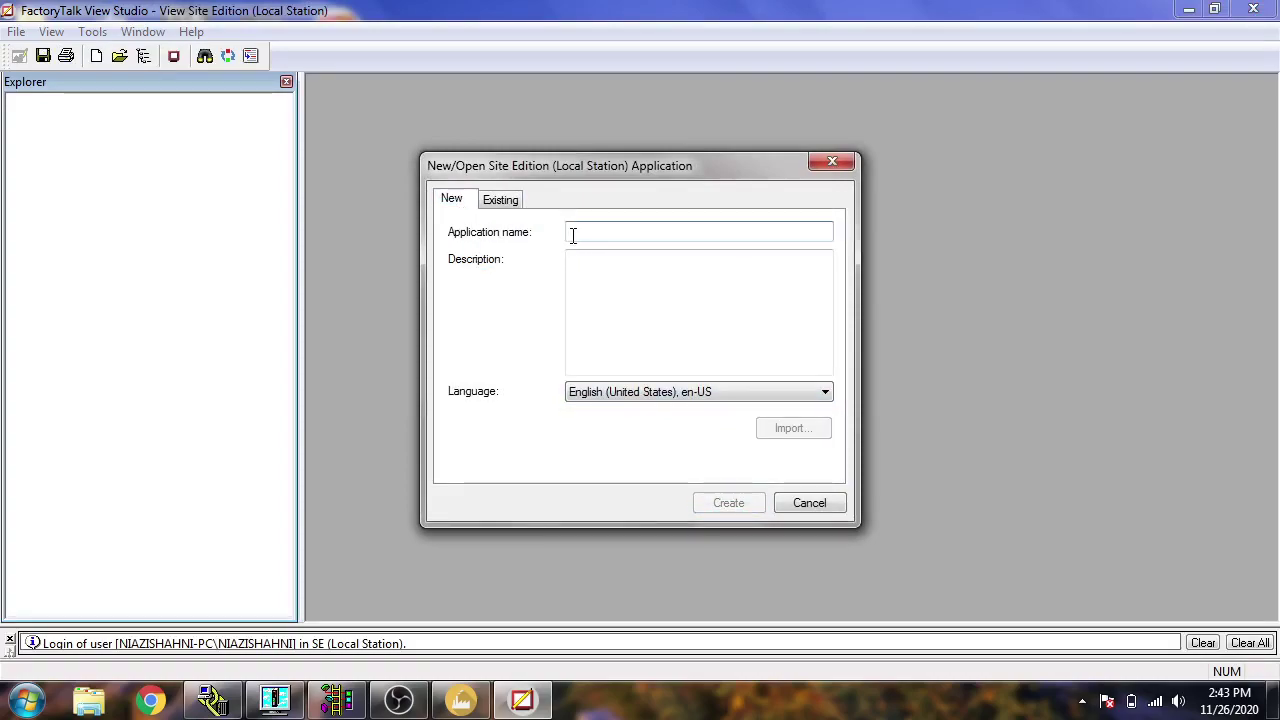
pyautogui.write('TANK')
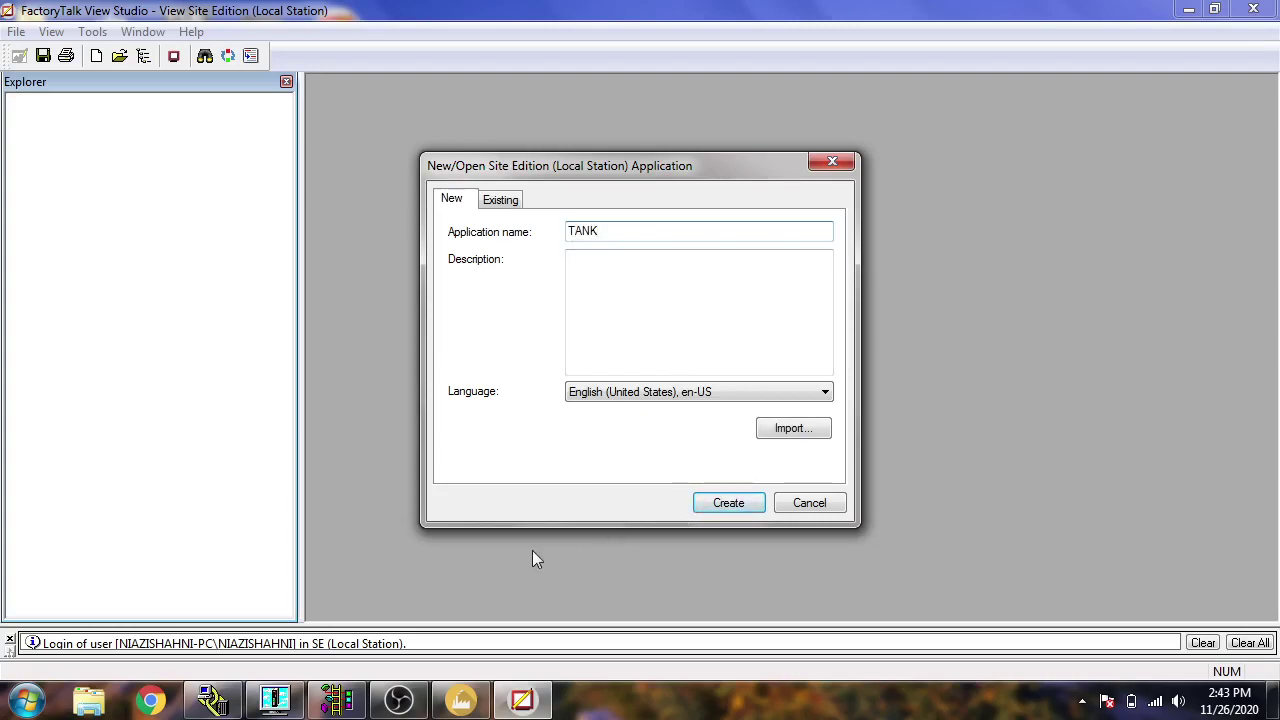
pyautogui.click(726, 505)
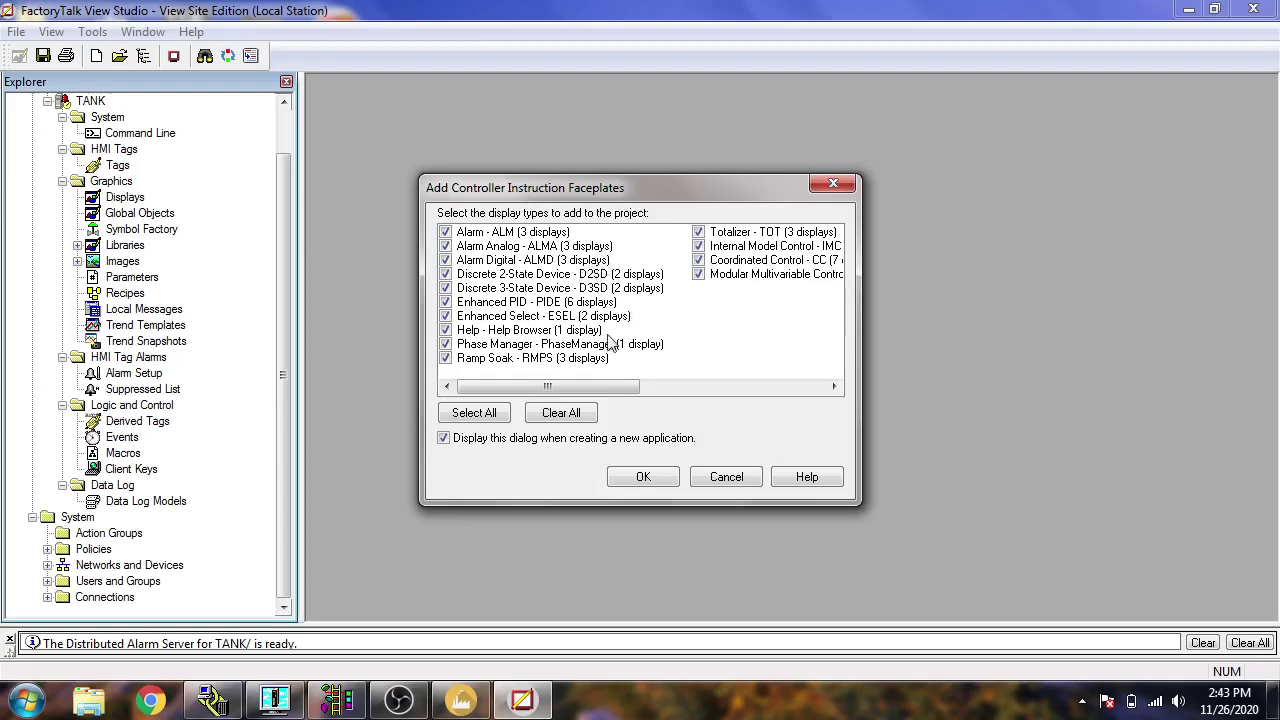
# Step: Deselect all controller instruction faceplates and accept the selection so none are added to the project
pyautogui.moveTo(630, 386)
pyautogui.mouseDown()
pyautogui.moveTo(677, 403)
pyautogui.moveTo(630, 400)
pyautogui.mouseUp()
pyautogui.click(561, 413)
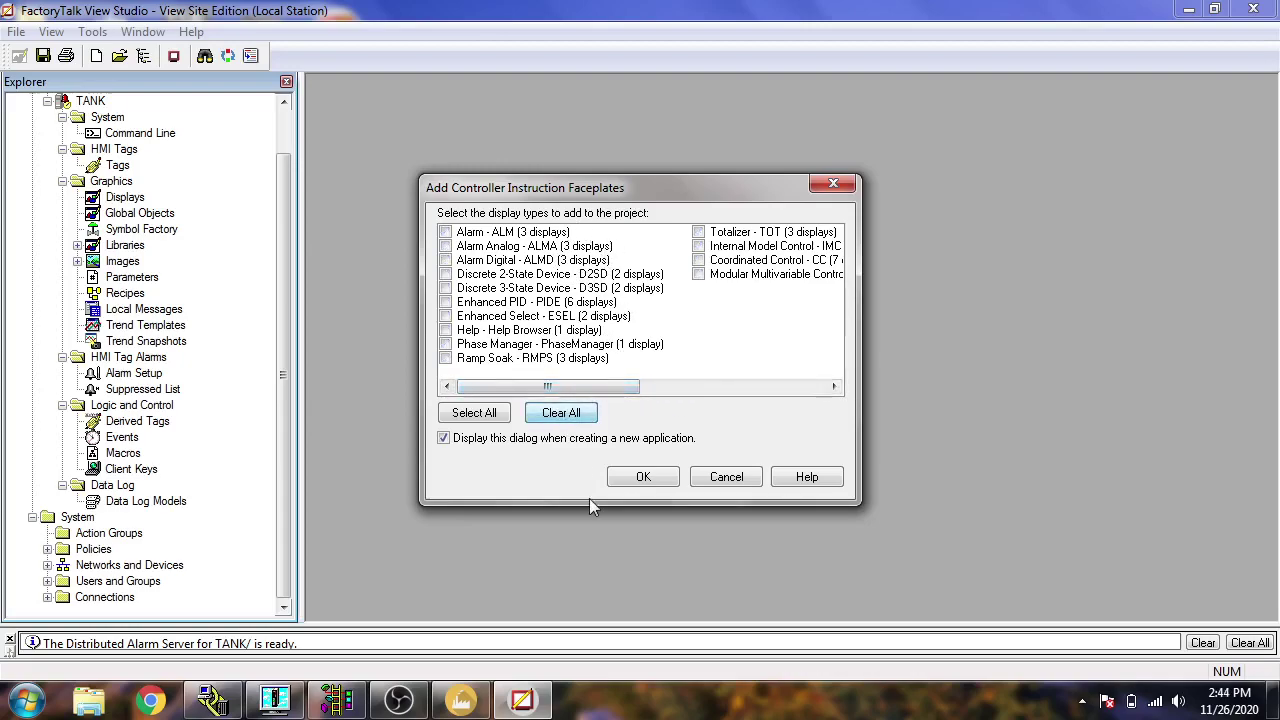
pyautogui.click(651, 480)
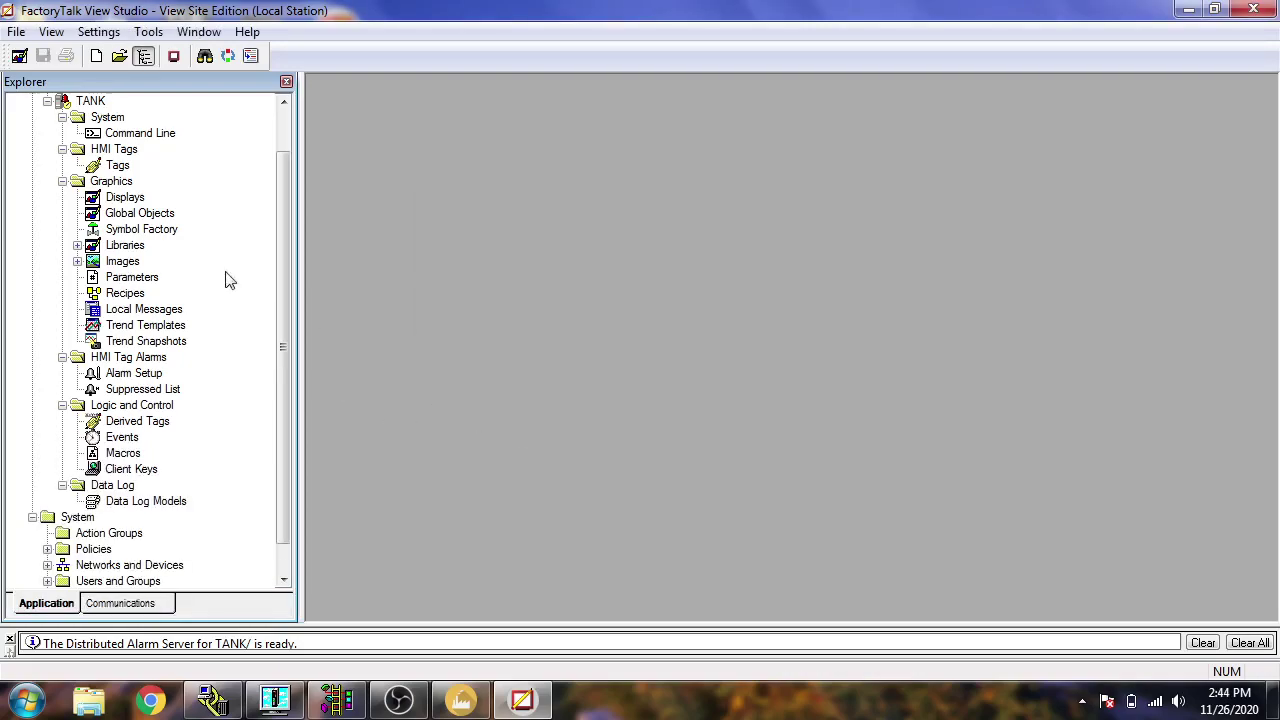
# Step: Create a new graphic display saved as Main, and reposition and enlarge its window in the workspace
pyautogui.click(124, 198)
pyautogui.doubleClick(124, 198)
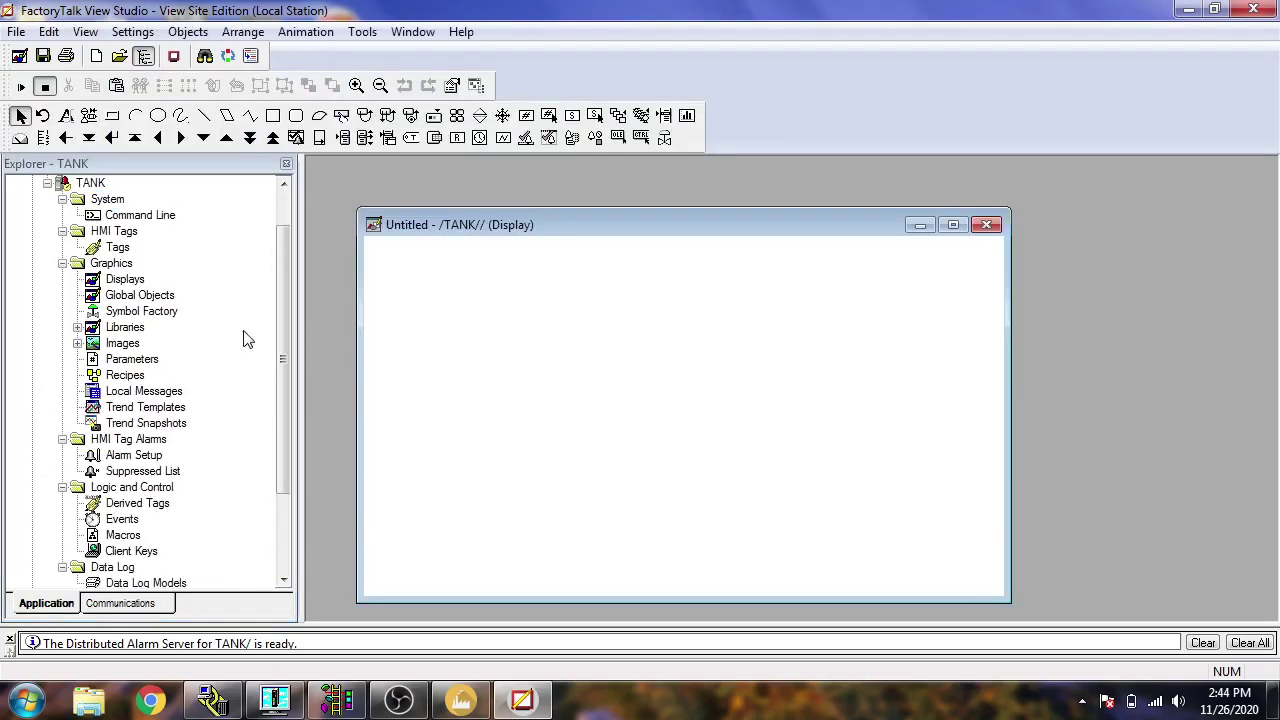
pyautogui.click(43, 56)
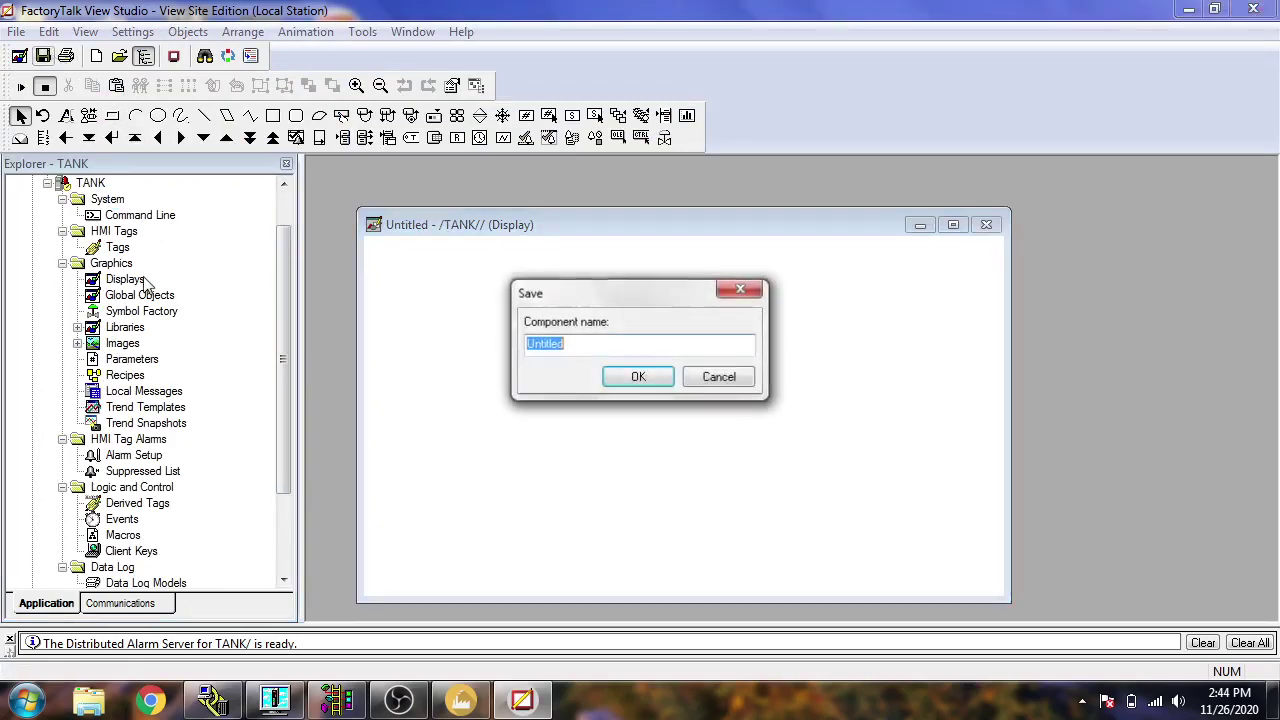
pyautogui.write('Ma')
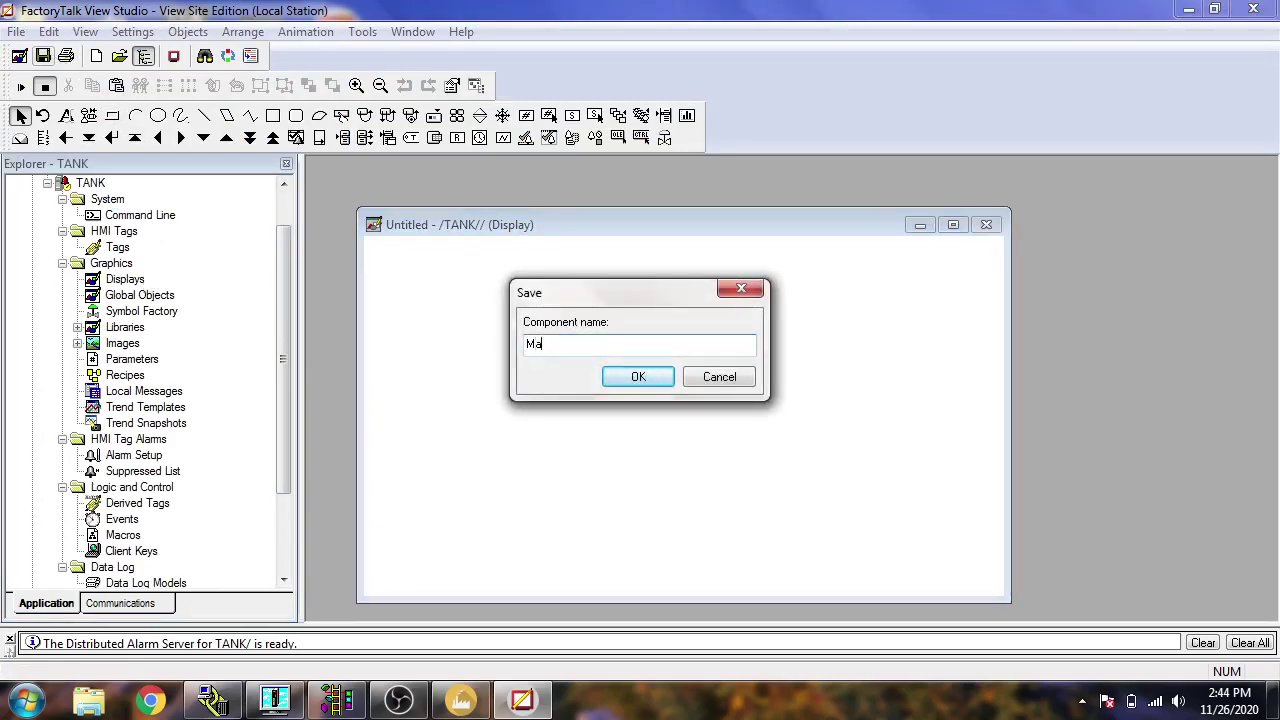
pyautogui.write('in')
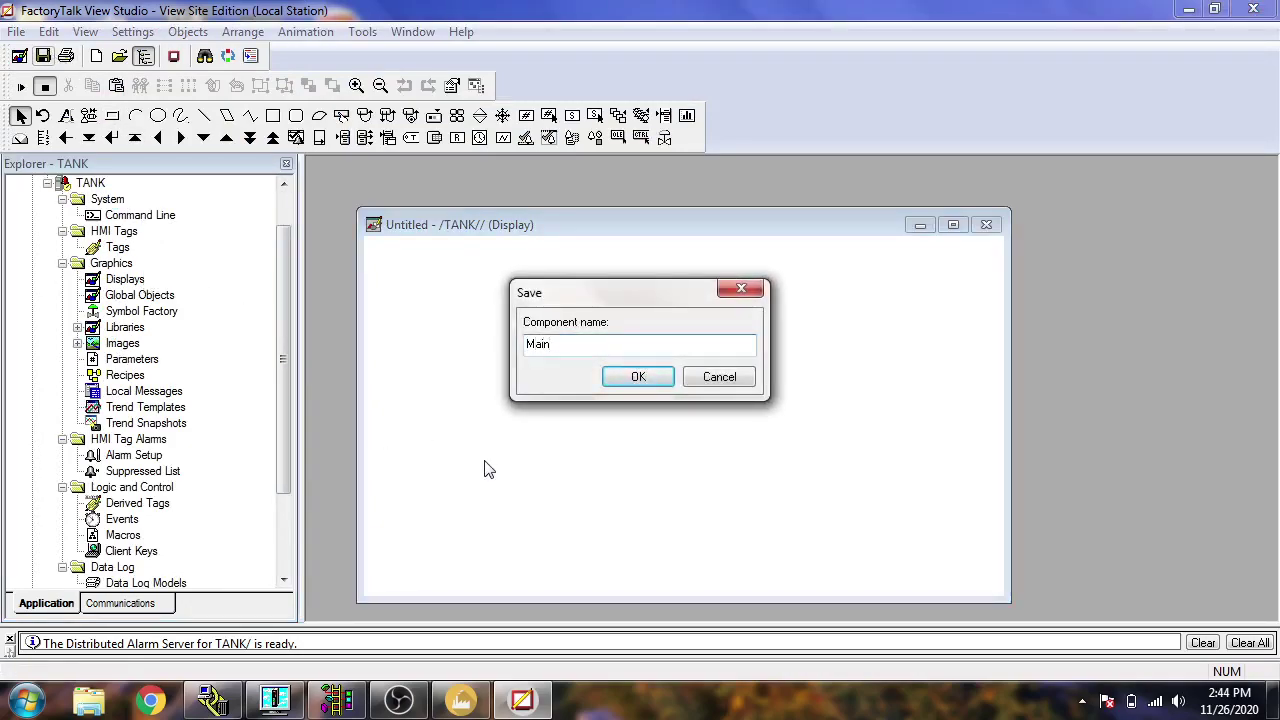
pyautogui.click(638, 377)
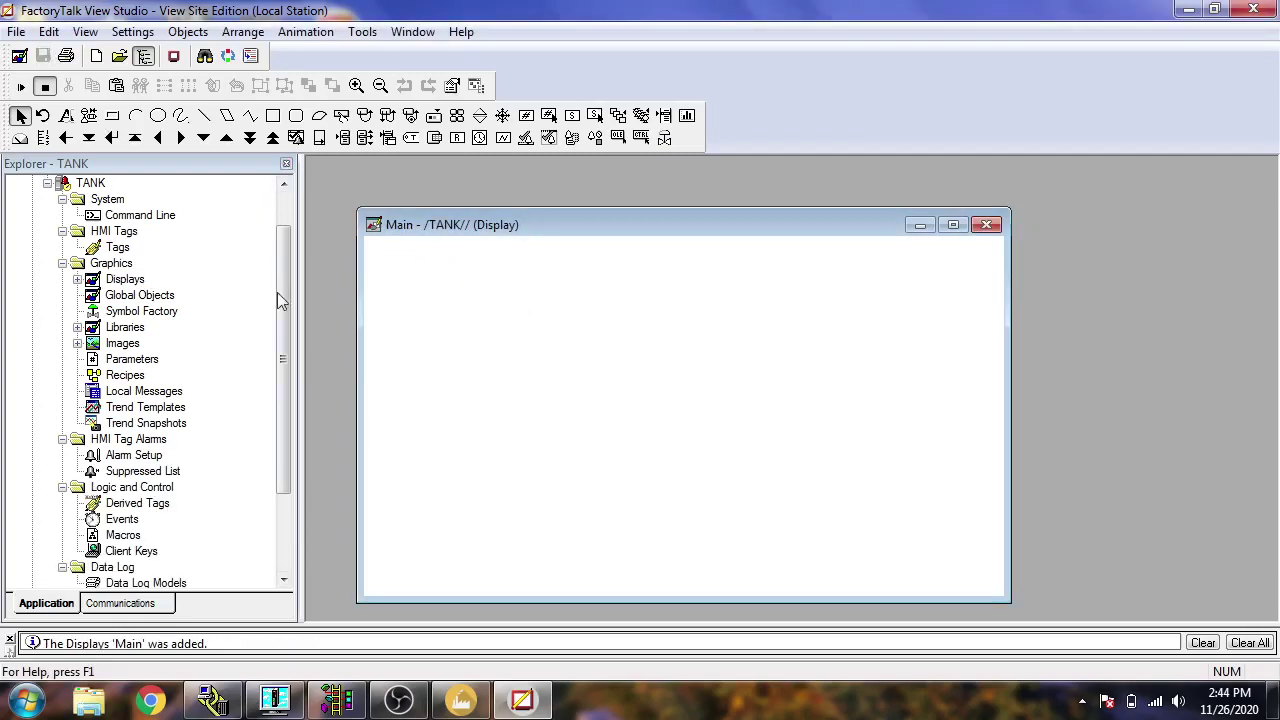
pyautogui.moveTo(410, 230); pyautogui.dragTo(360, 182)
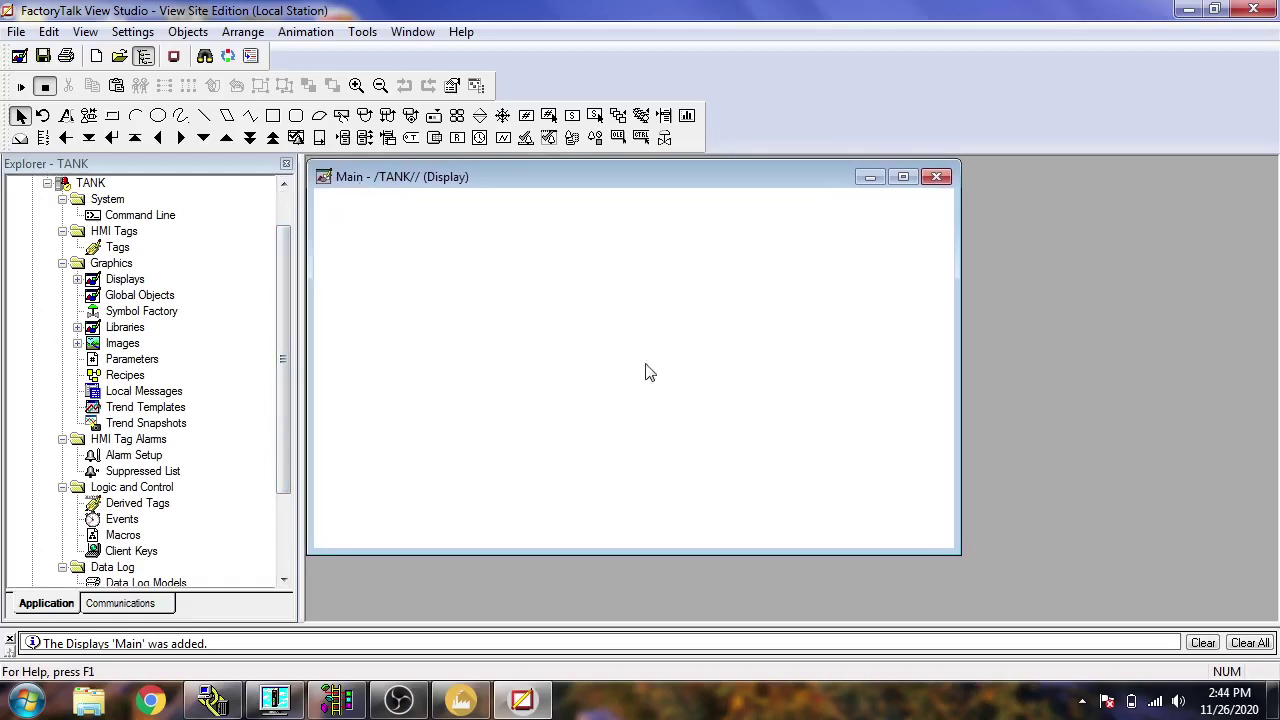
pyautogui.moveTo(960, 551); pyautogui.dragTo(990, 610)
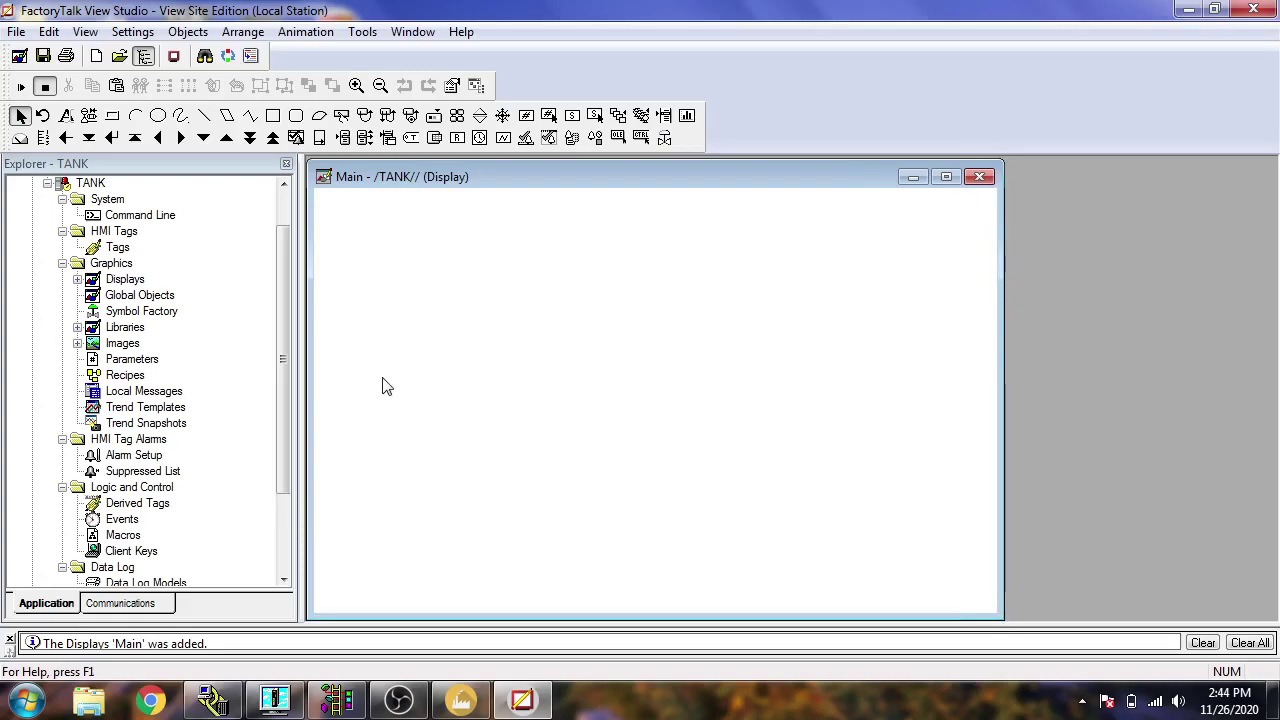
# Step: Add an OPC data server named PLC to the TANK application, using RSLinx OPC Server on the local computer
pyautogui.moveTo(279, 338); pyautogui.dragTo(285, 299)
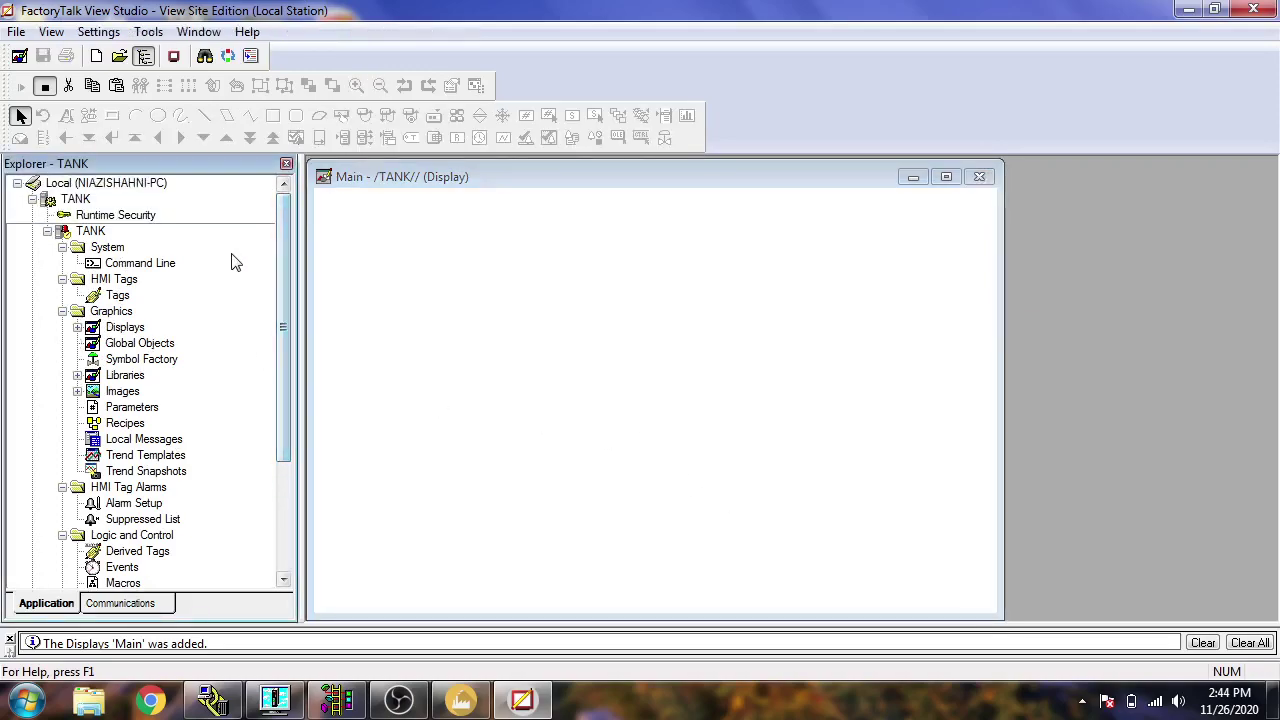
pyautogui.click(78, 200)
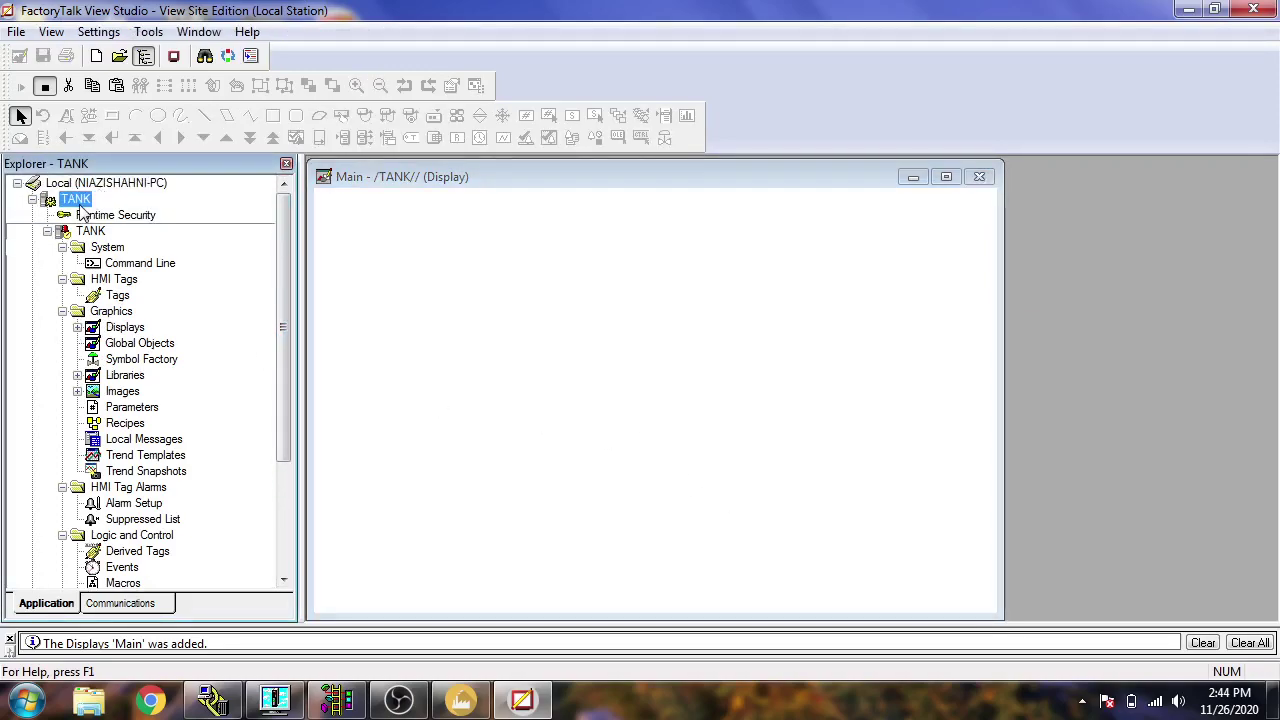
pyautogui.rightClick(82, 204)
pyautogui.moveTo(148, 252)
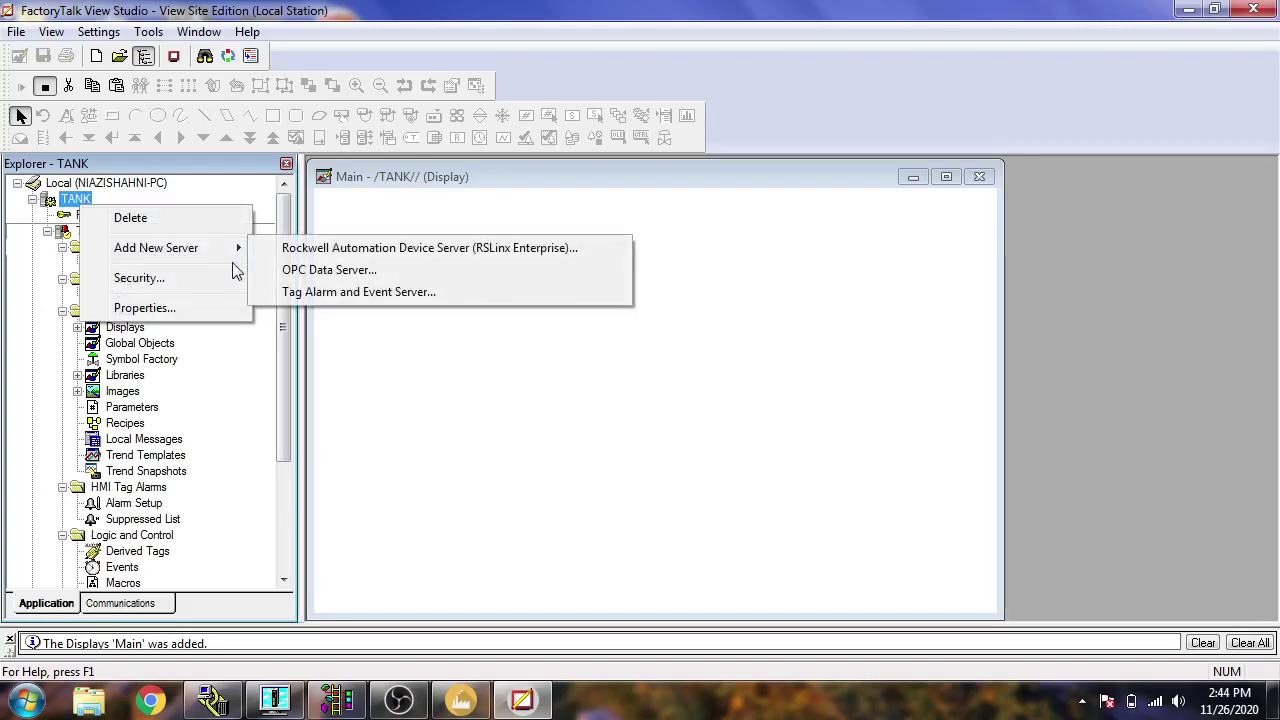
pyautogui.click(282, 277)
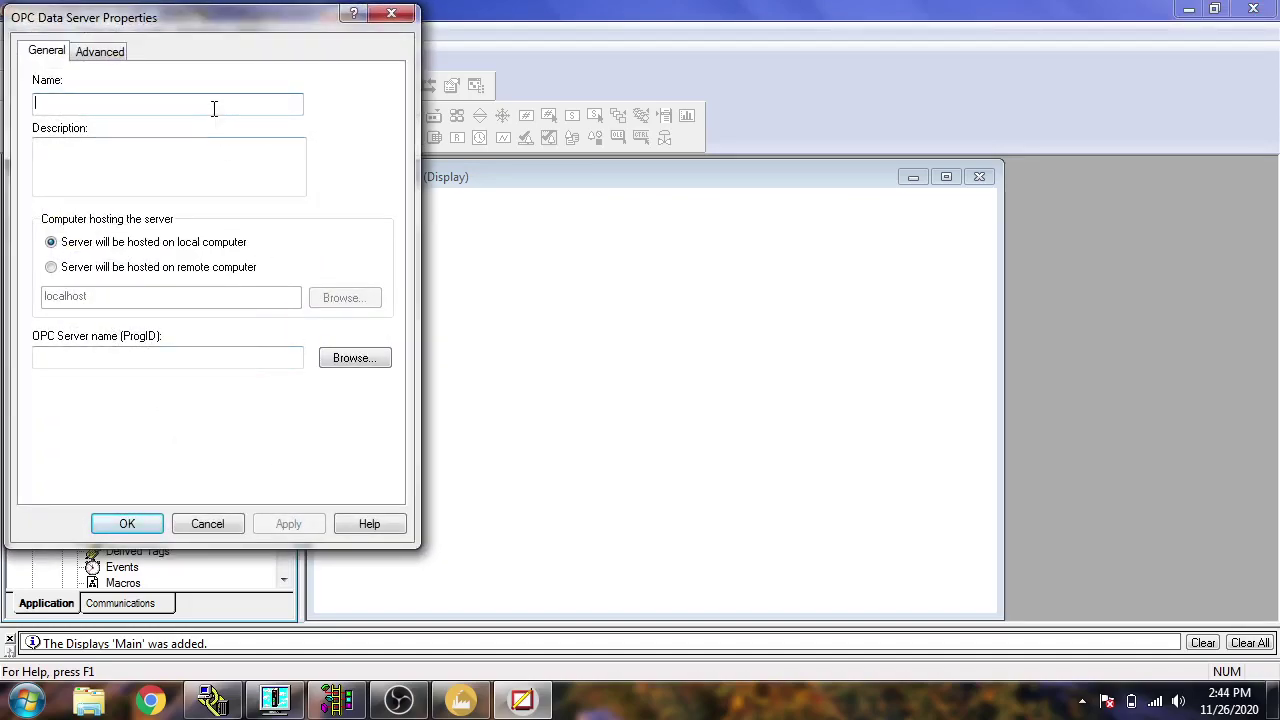
pyautogui.write('PLC')
pyautogui.click(352, 357)
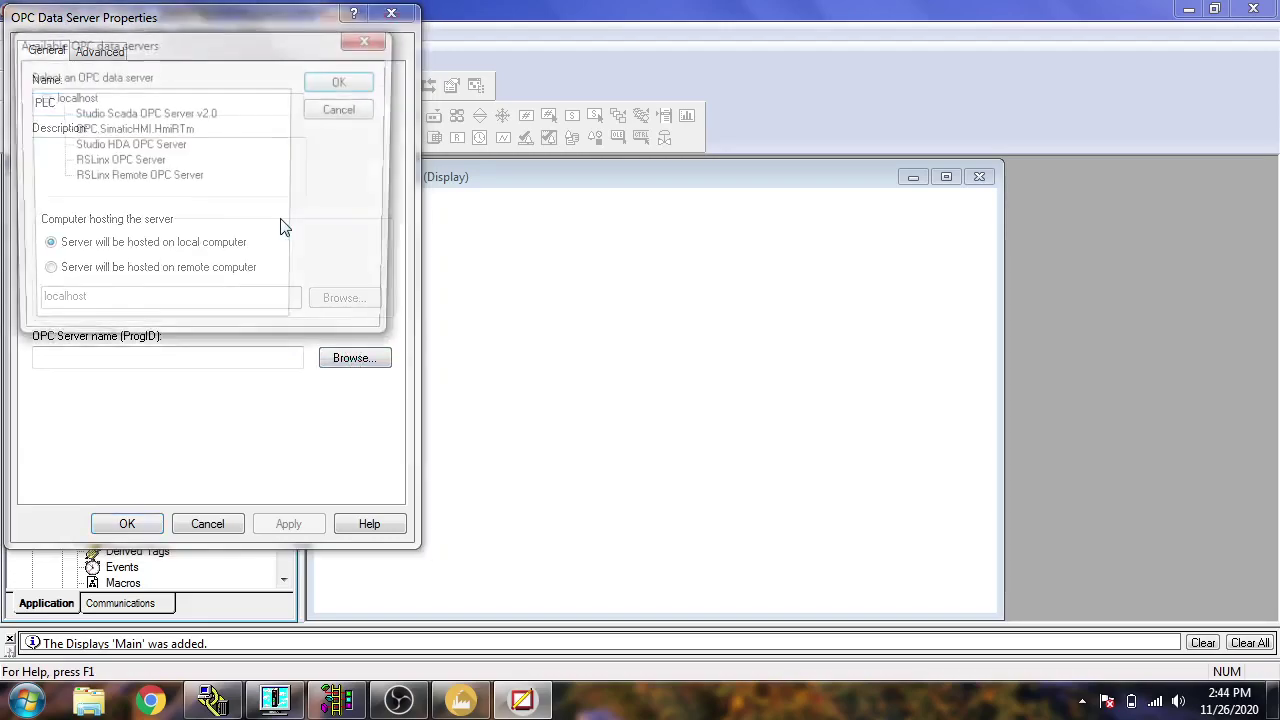
pyautogui.click(150, 162)
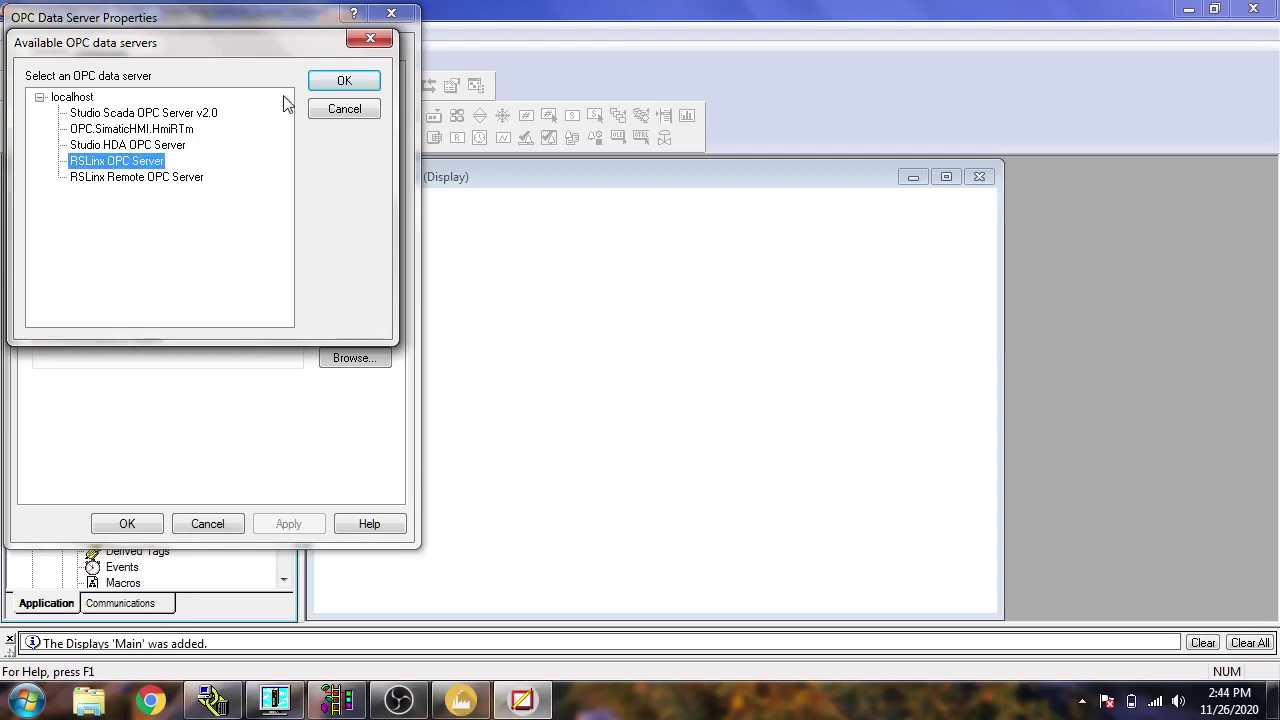
pyautogui.click(330, 84)
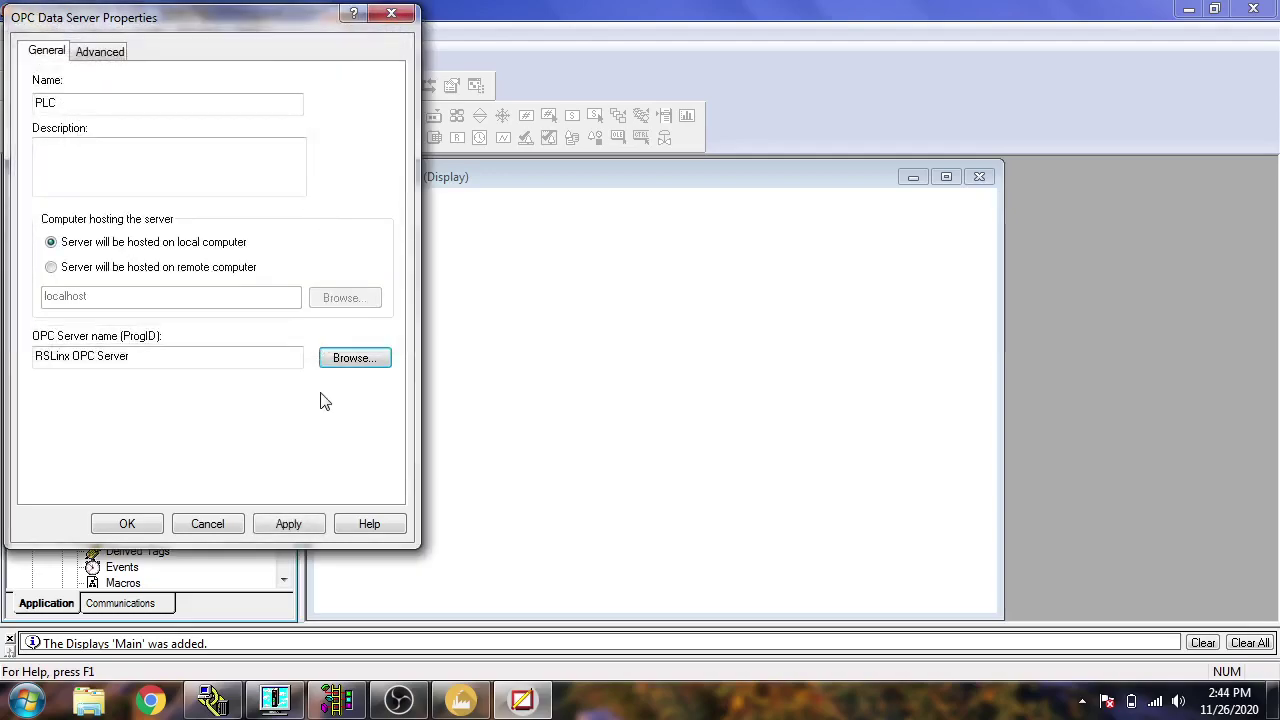
pyautogui.click(288, 524)
pyautogui.click(127, 524)
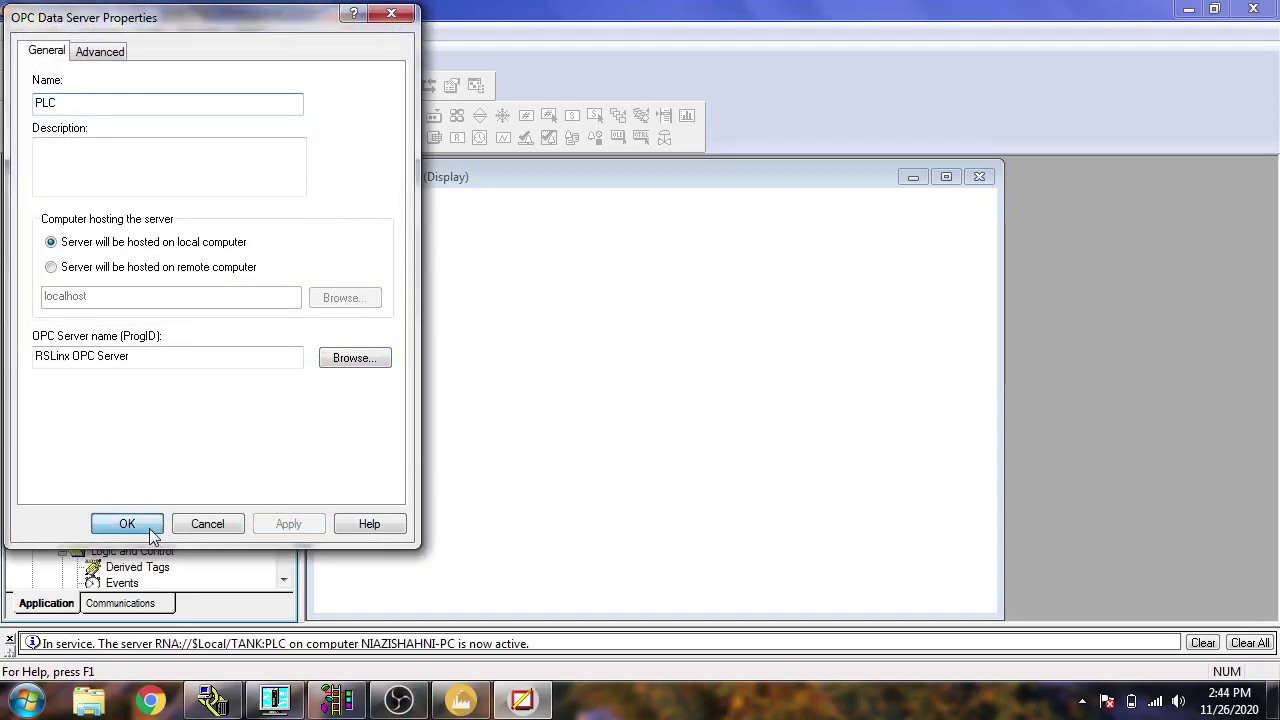
# Step: Switch to RSLinx Classic and configure a new DDE/OPC topic PIDBYME2 for the node 01 MicroLogix 1400, returning to FactoryTalk View Studio
pyautogui.click(212, 700)
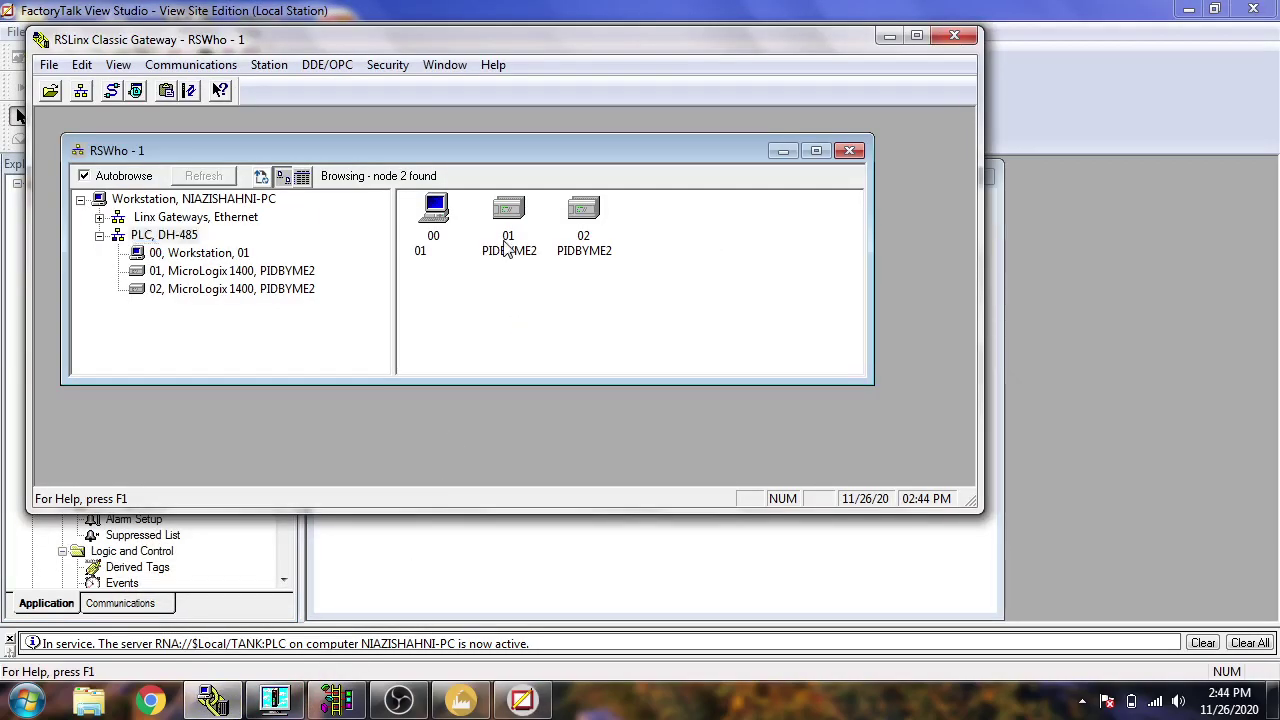
pyautogui.click(505, 250)
pyautogui.rightClick(505, 250)
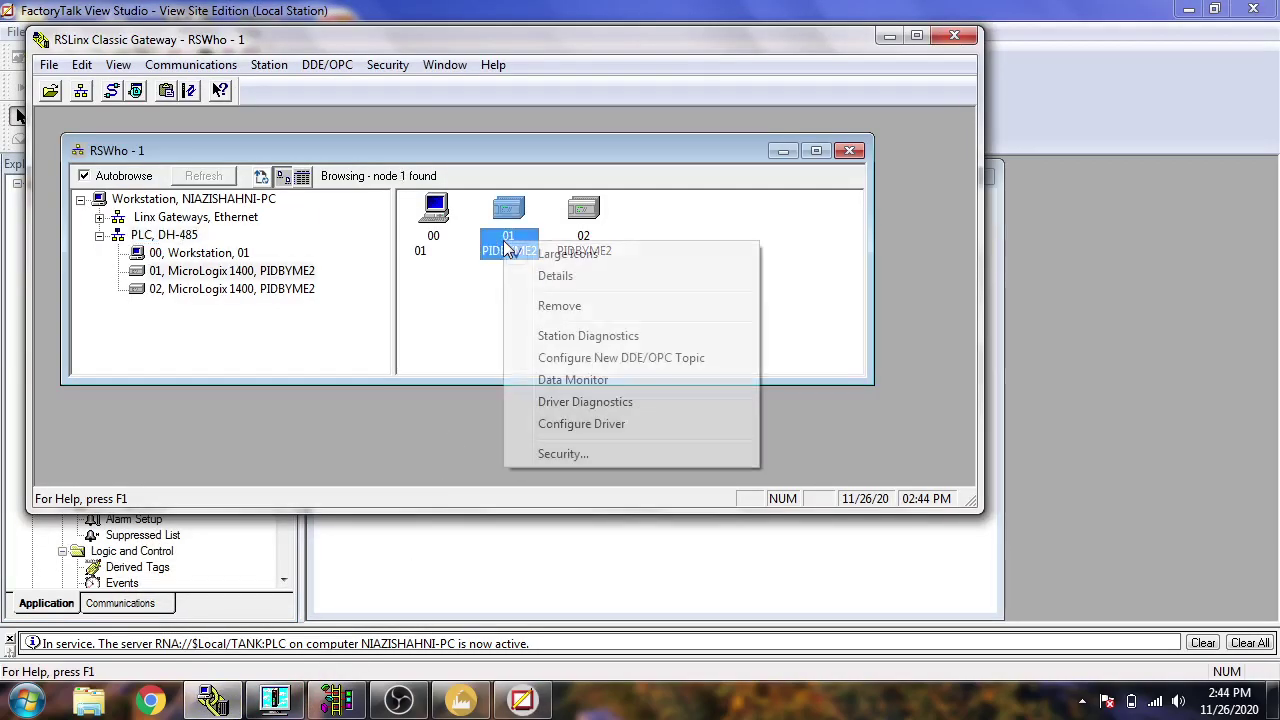
pyautogui.click(543, 362)
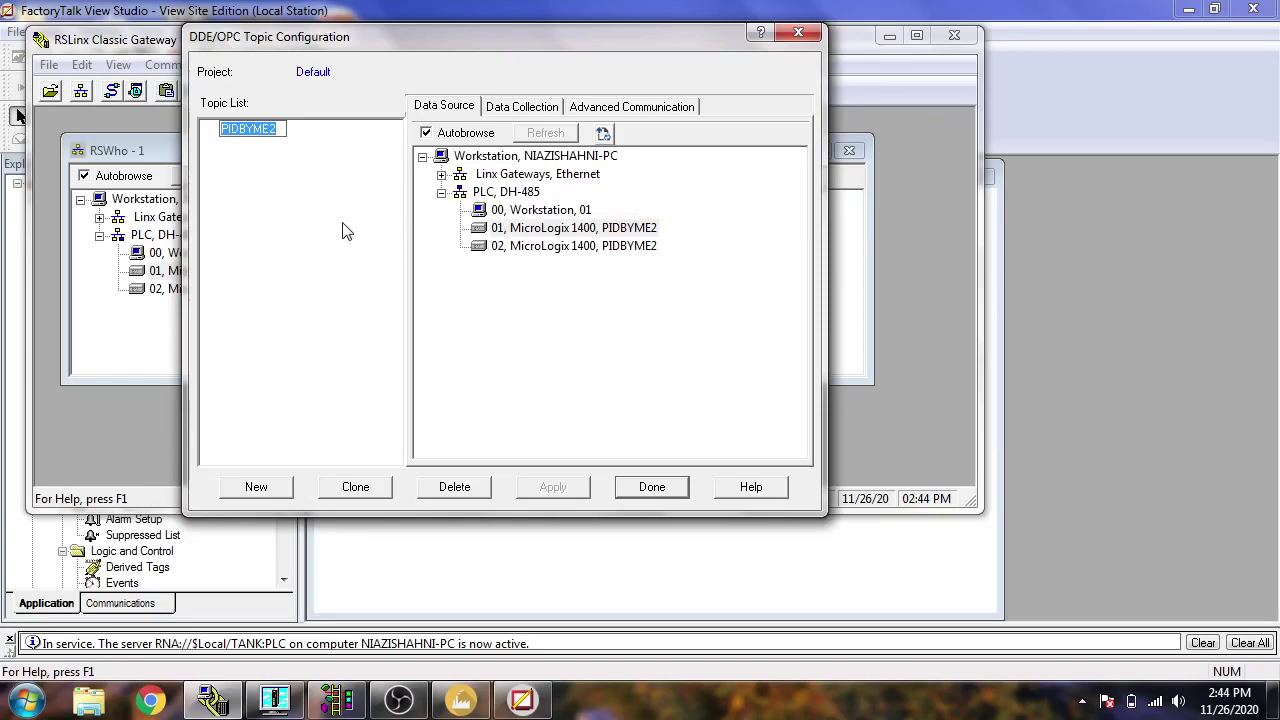
pyautogui.press('Return')
pyautogui.click(412, 311)
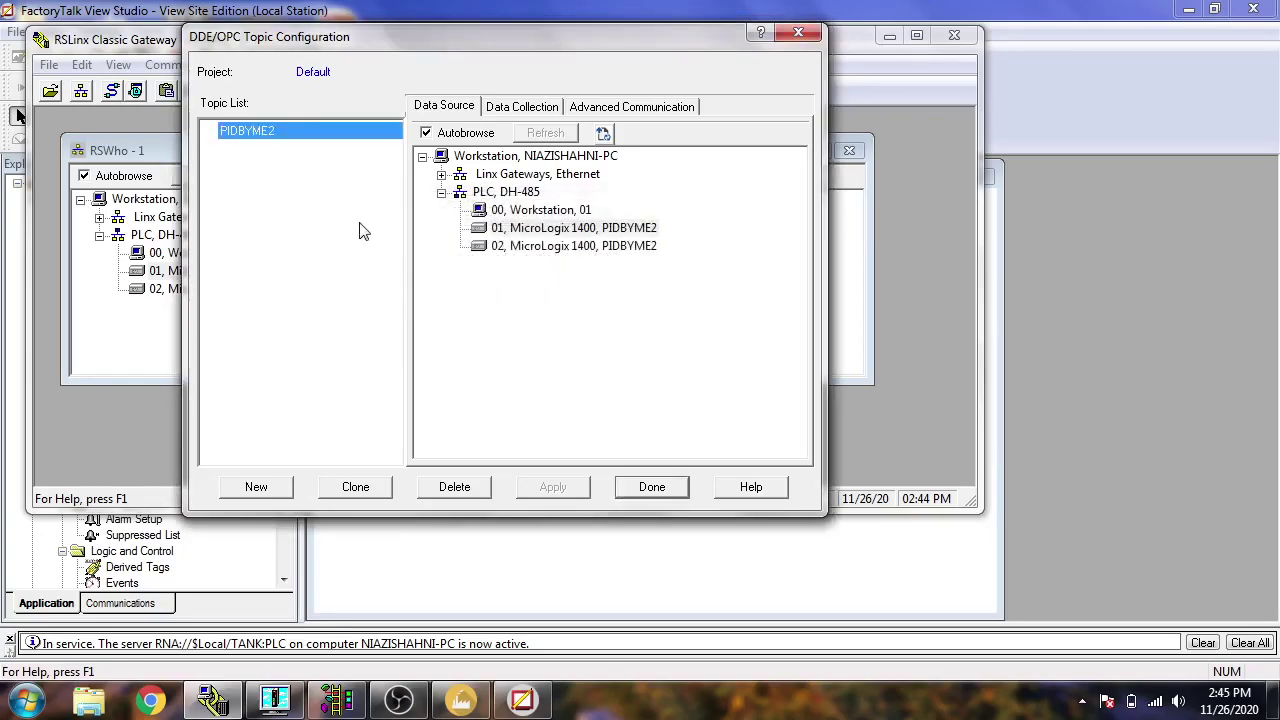
pyautogui.click(651, 487)
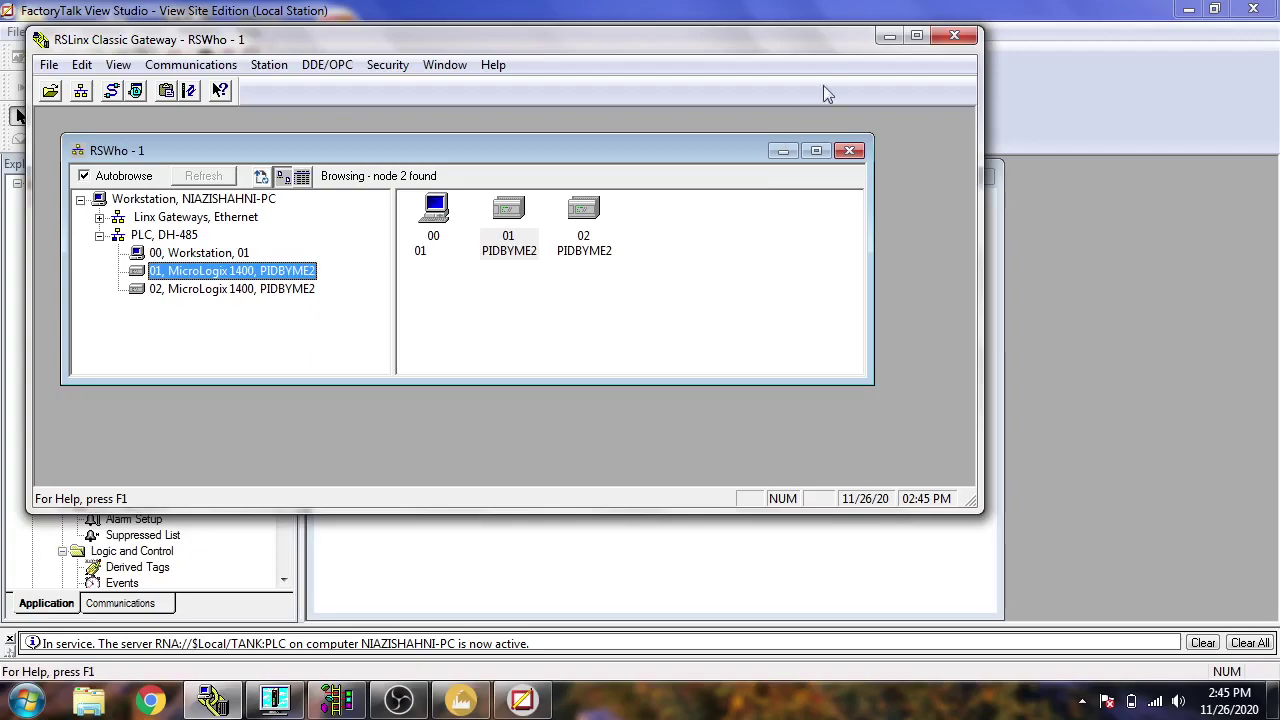
pyautogui.click(887, 37)
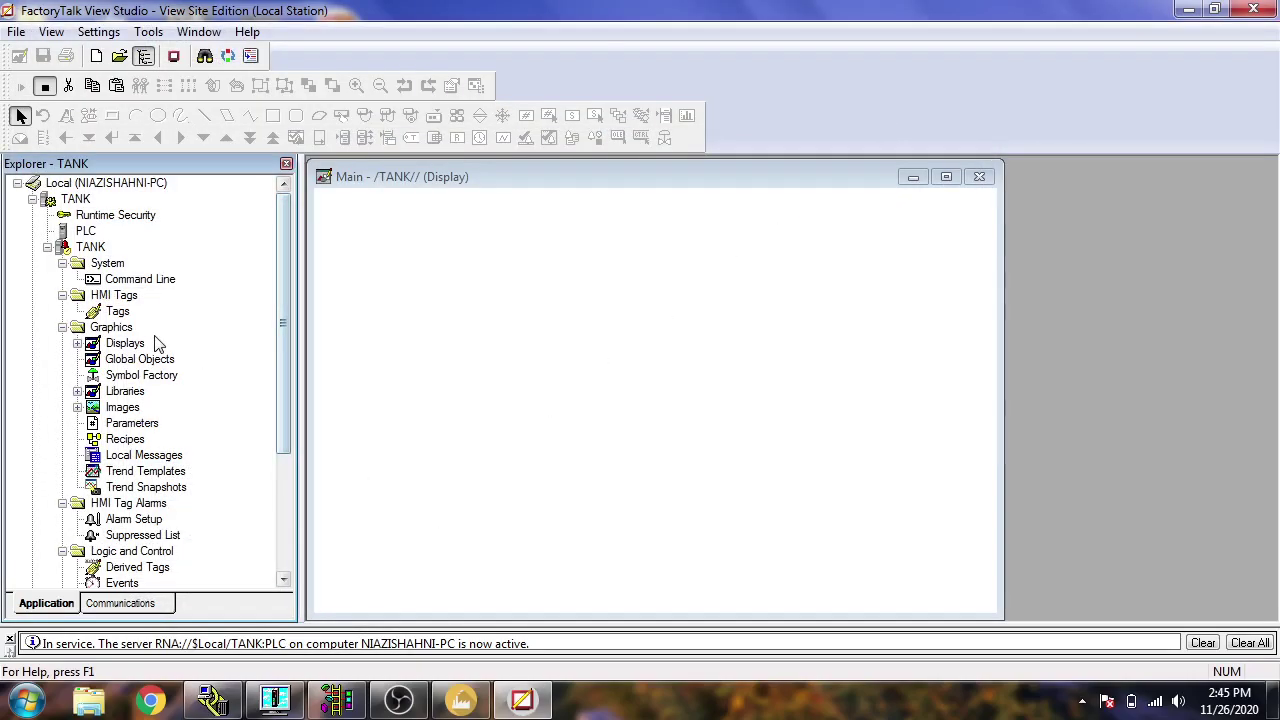
# Step: Open the HMI tag database of the TANK application and clear the default device address of the new tag
pyautogui.click(119, 314)
pyautogui.doubleClick(119, 314)
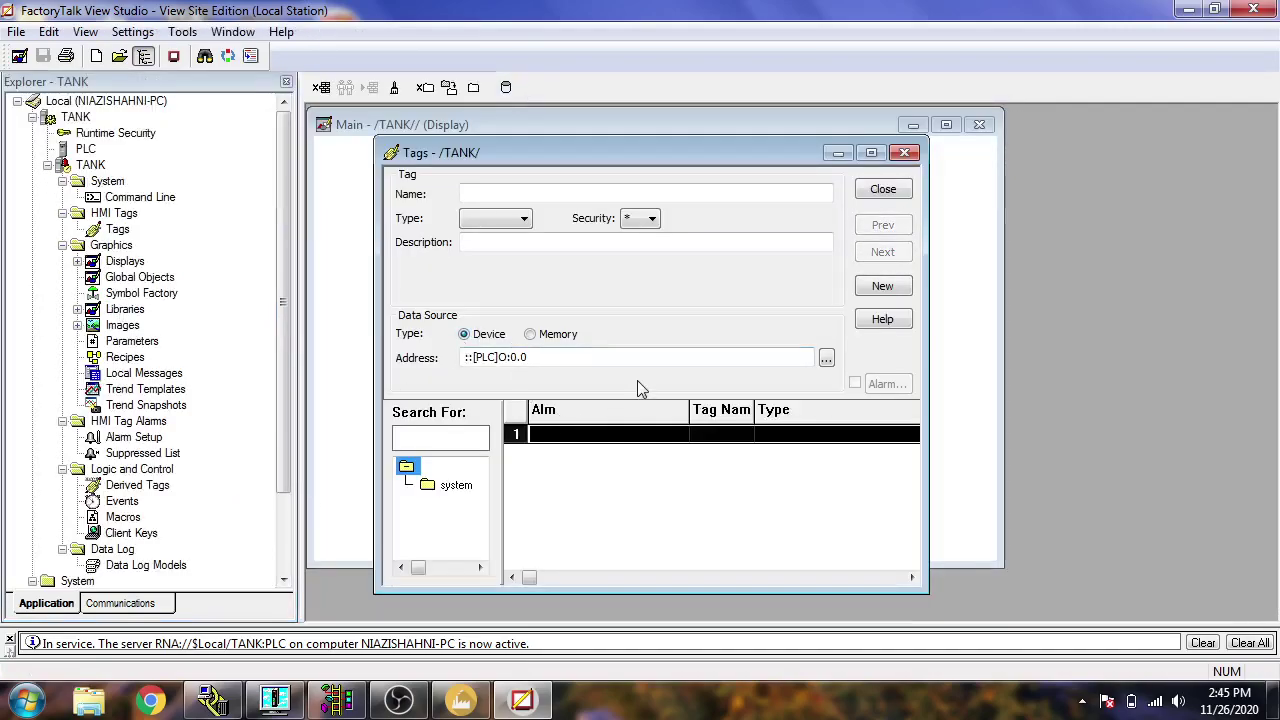
pyautogui.click(826, 358)
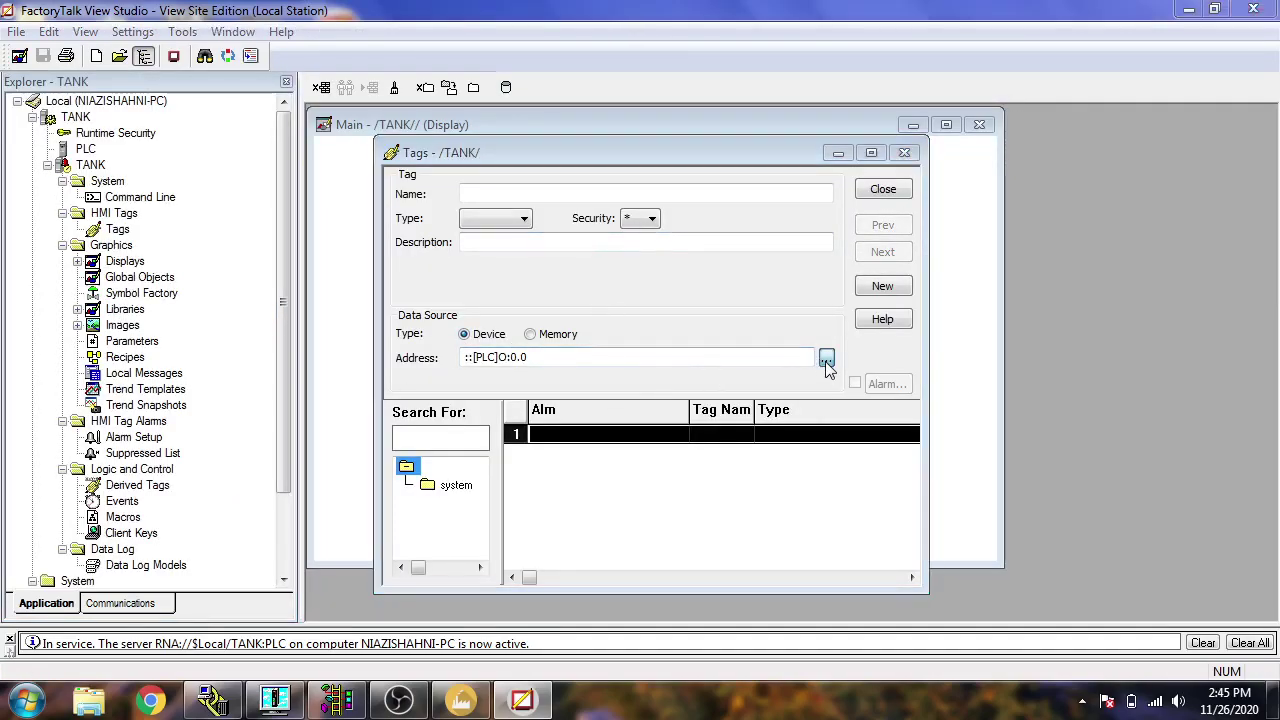
pyautogui.click(745, 395)
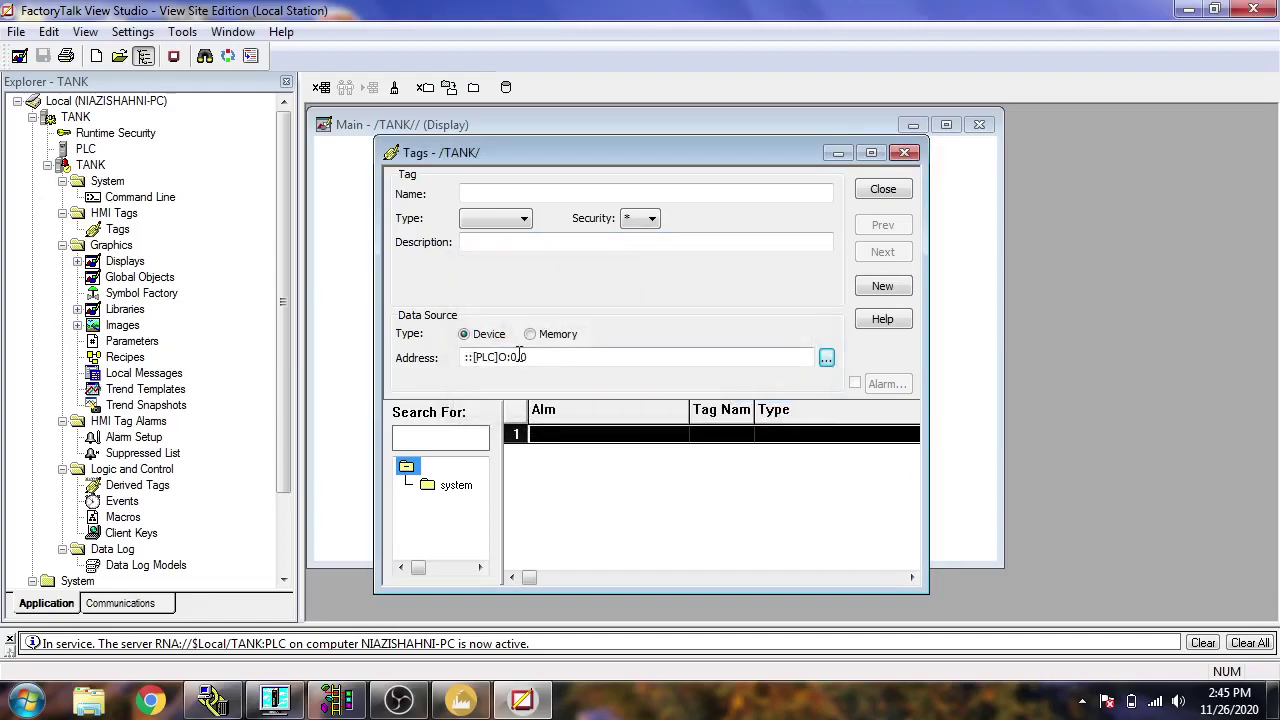
pyautogui.click(455, 357)
pyautogui.press('Delete')
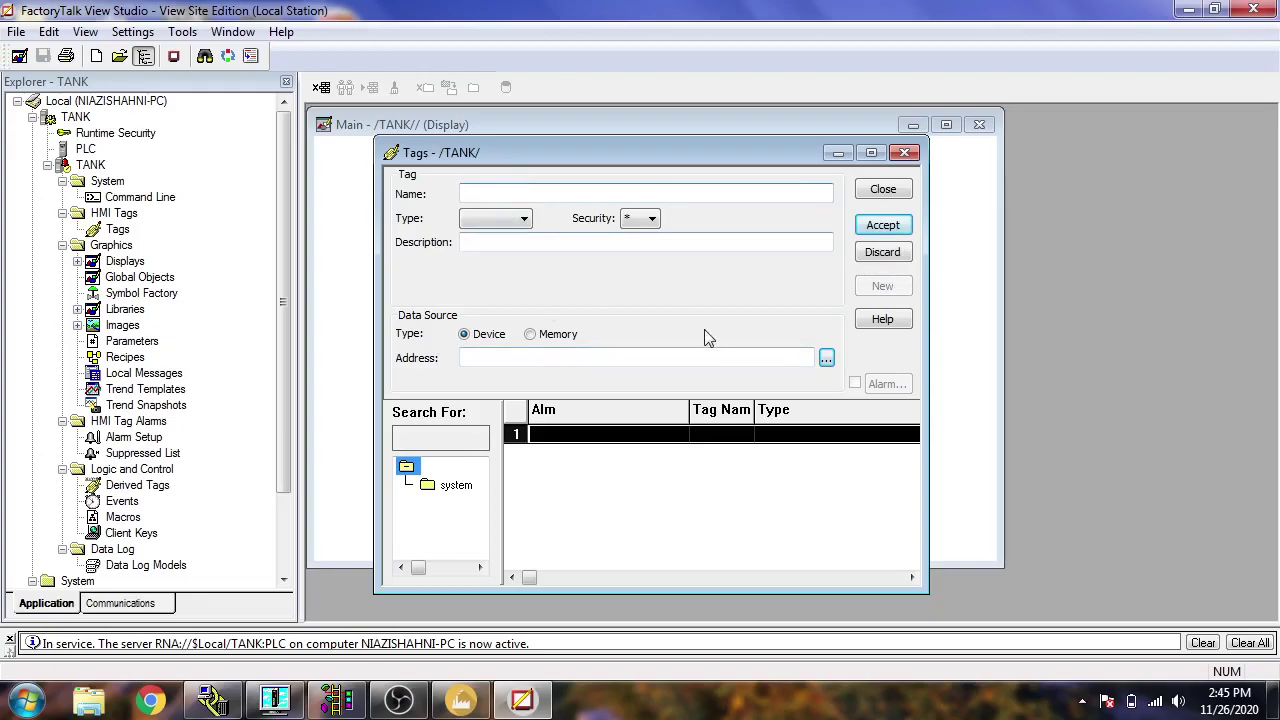
pyautogui.click(826, 357)
pyautogui.click(774, 394)
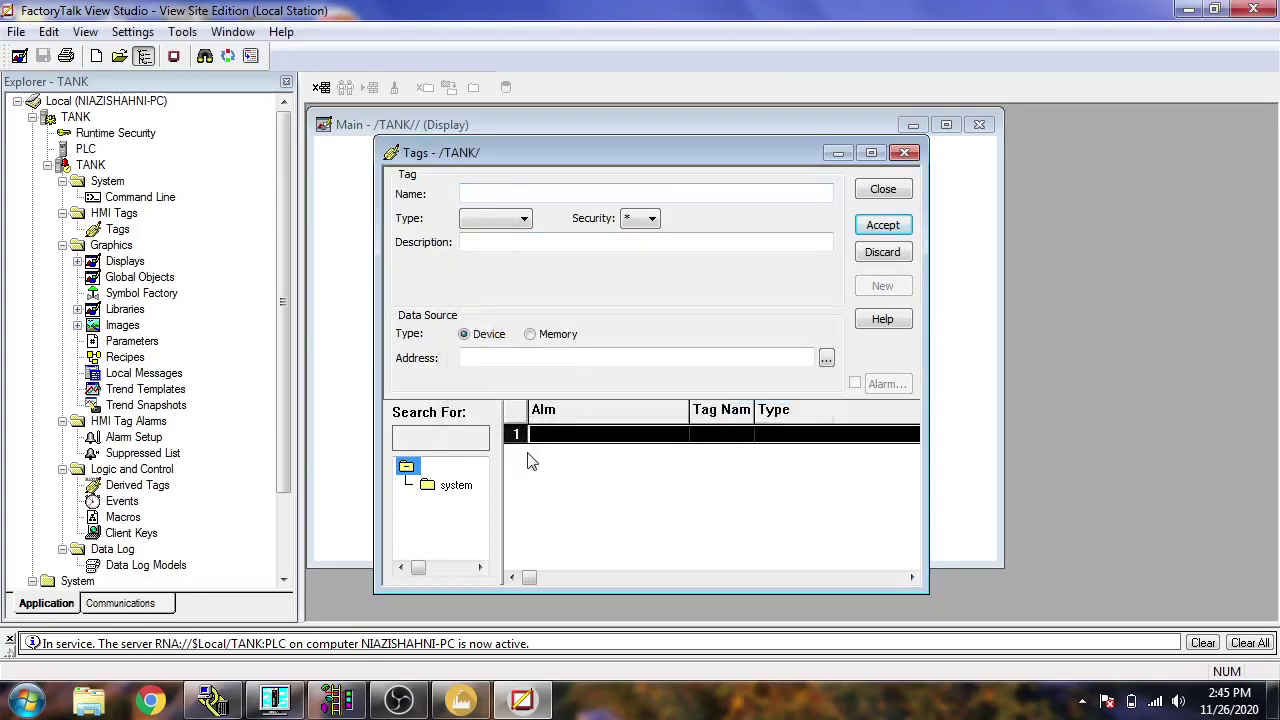
# Step: Switch to RSLogix 500 and examine the symbols and addresses in the Address/Symbol Editor
pyautogui.click(512, 194)
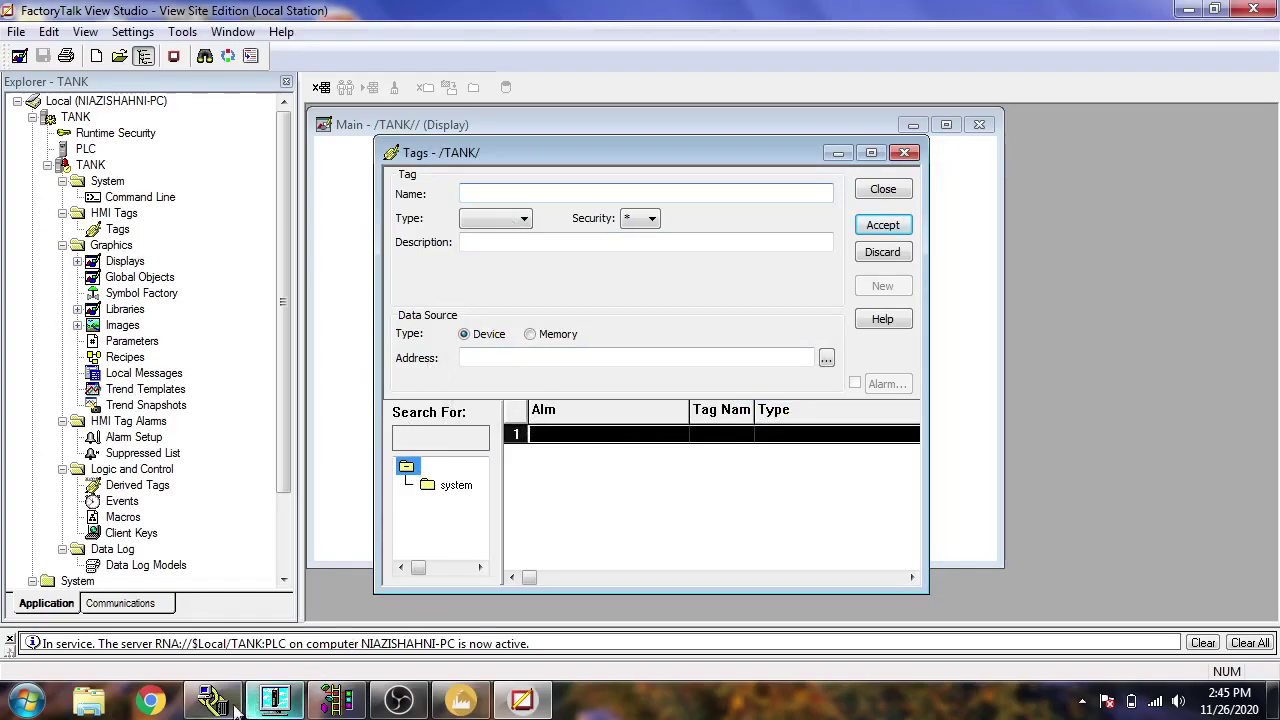
pyautogui.click(336, 702)
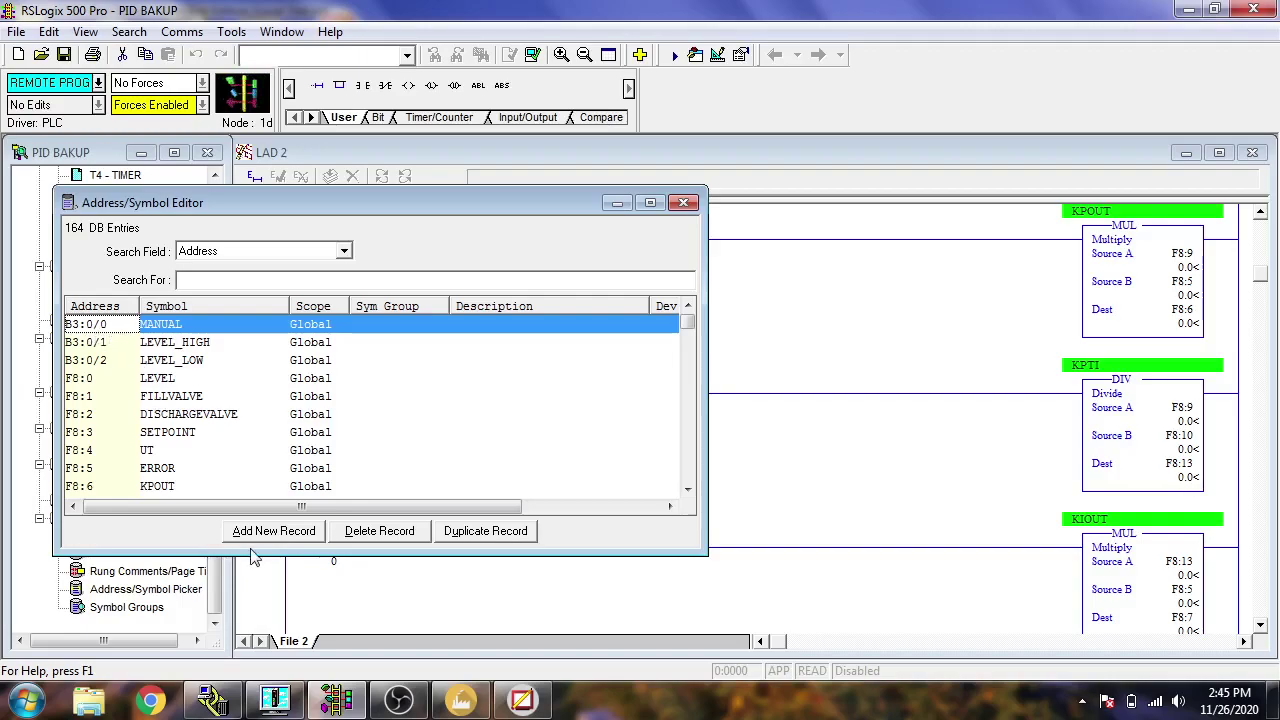
pyautogui.moveTo(460, 705)
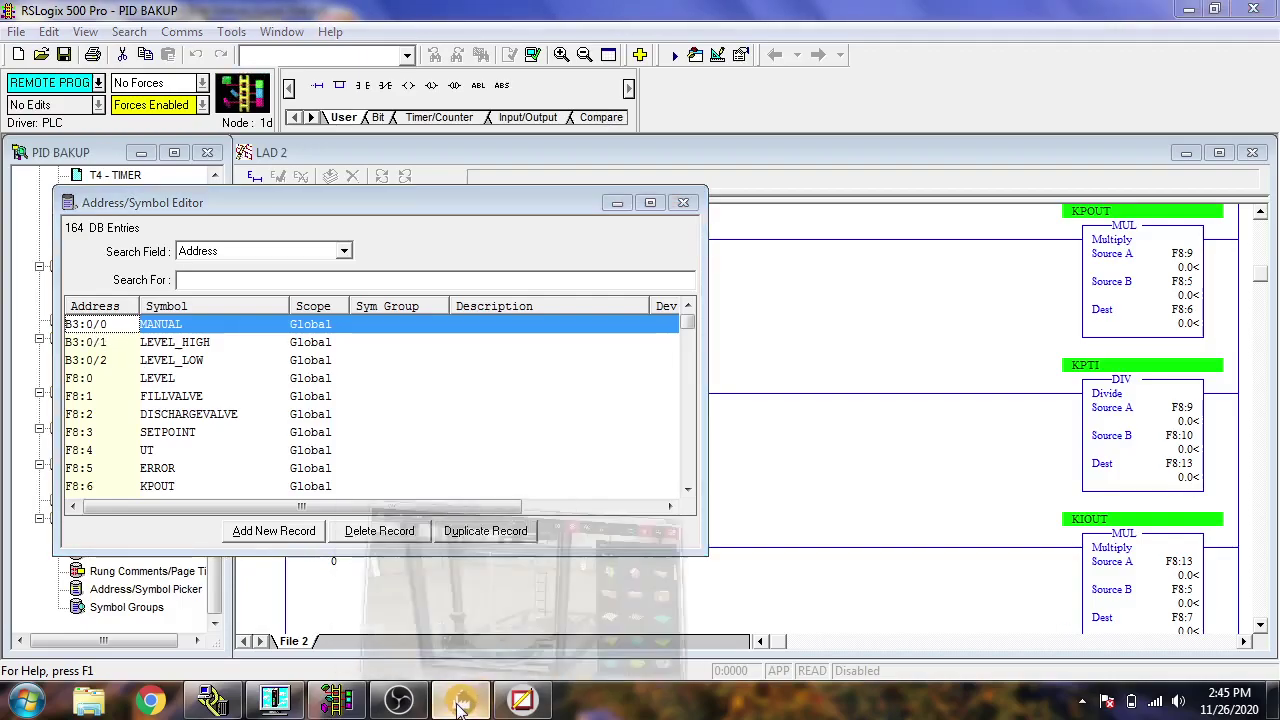
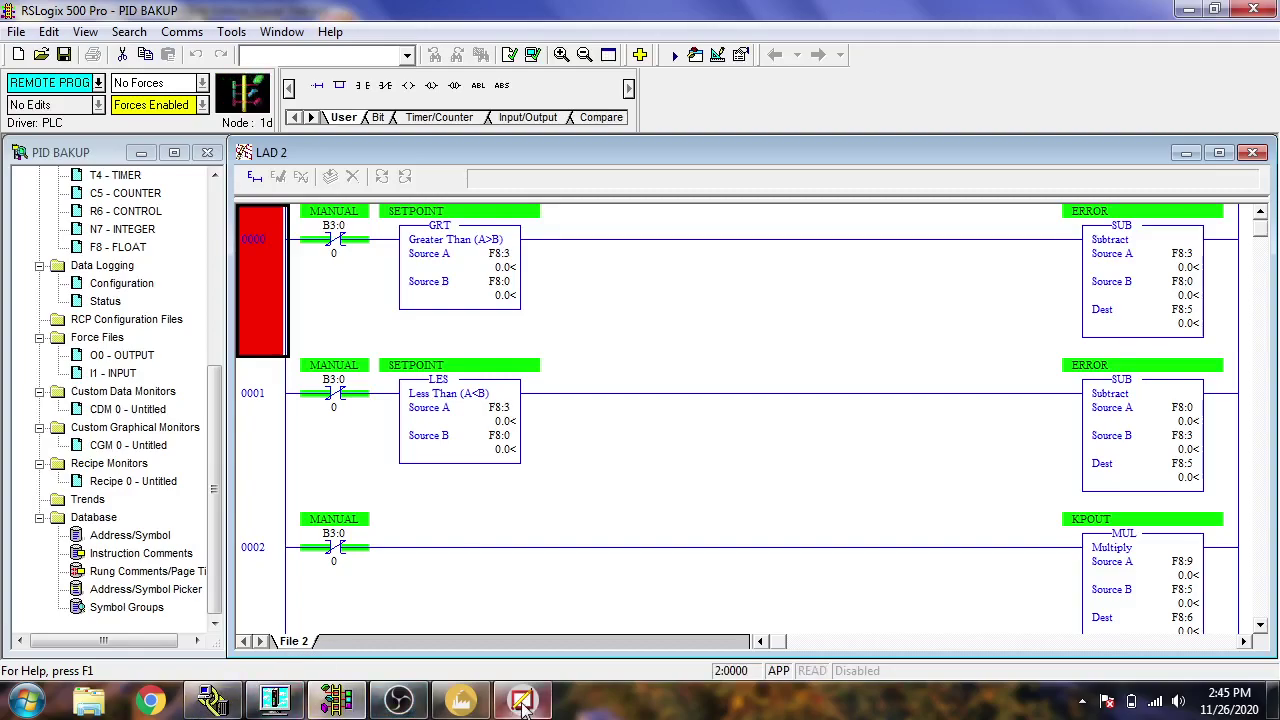
# Step: Return to FactoryTalk View Studio, name the new HMI tag MANUAL and set its type to Digital
pyautogui.click(461, 700)
pyautogui.click(538, 195)
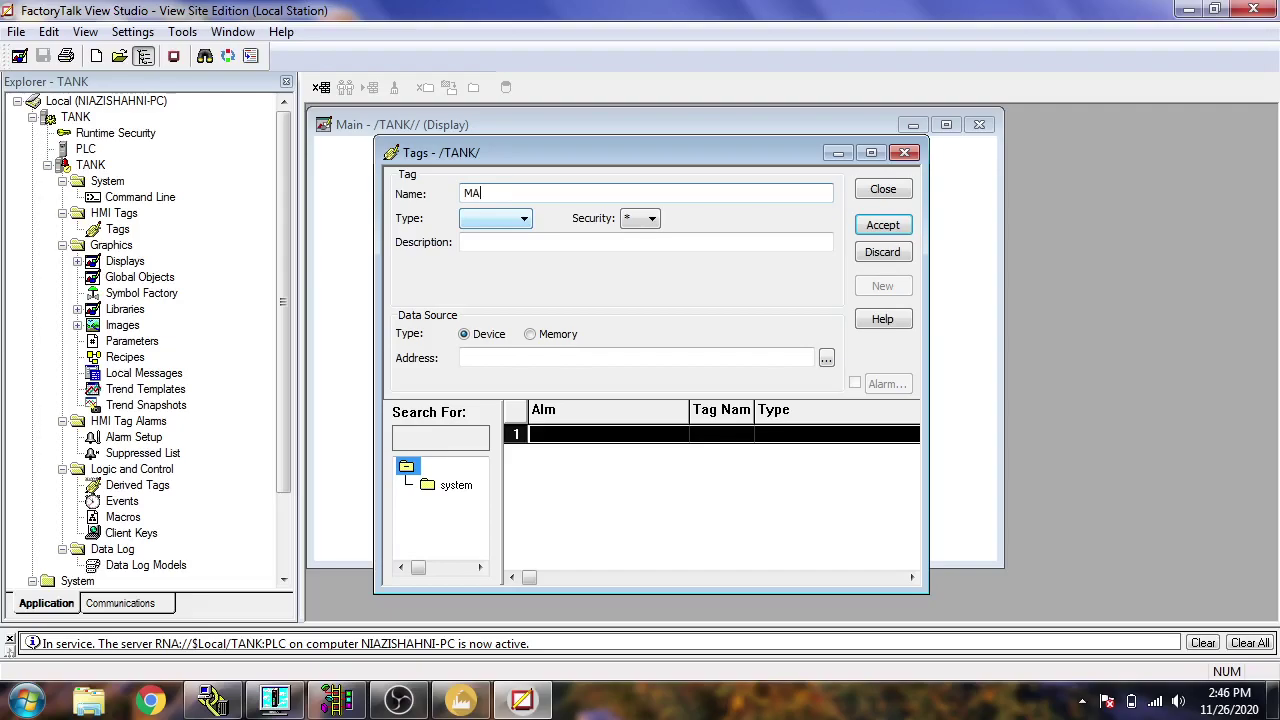
pyautogui.click(516, 220)
pyautogui.click(515, 245)
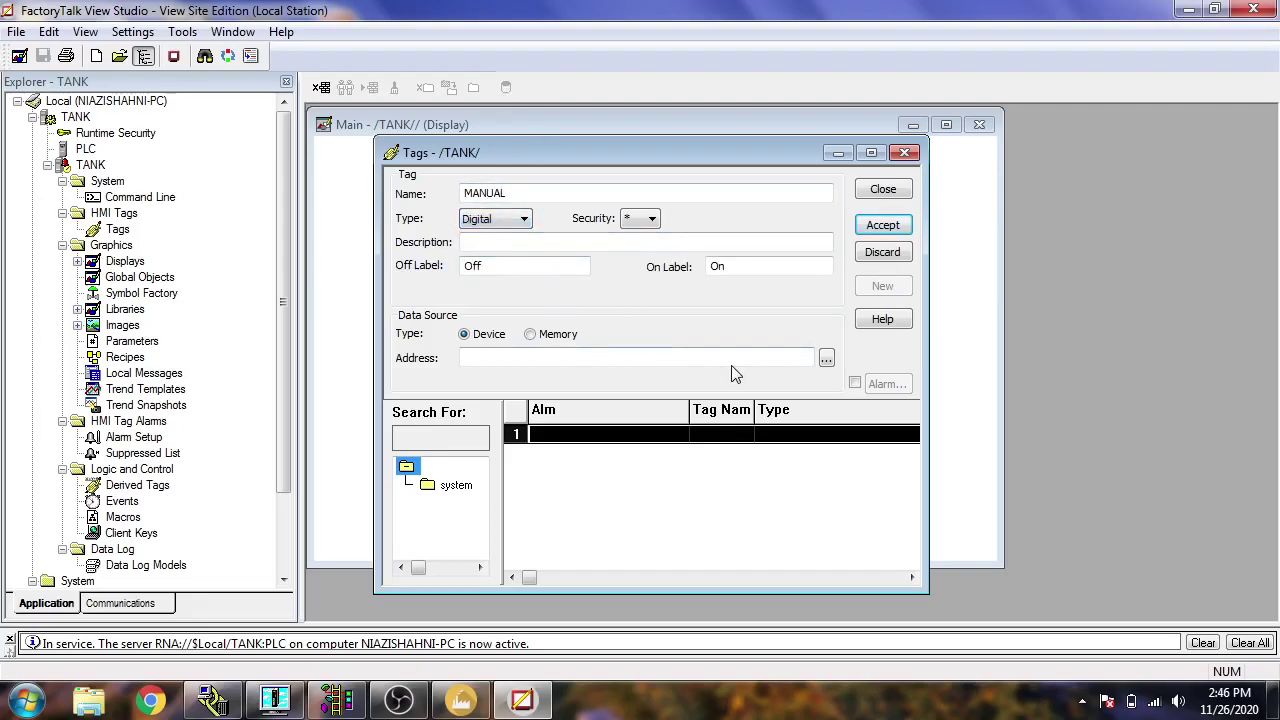
# Step: Browse for the MANUAL tag's device address, refreshing the TANK folder and expanding the PIDBYME2 topic down to its Online data files
pyautogui.click(826, 360)
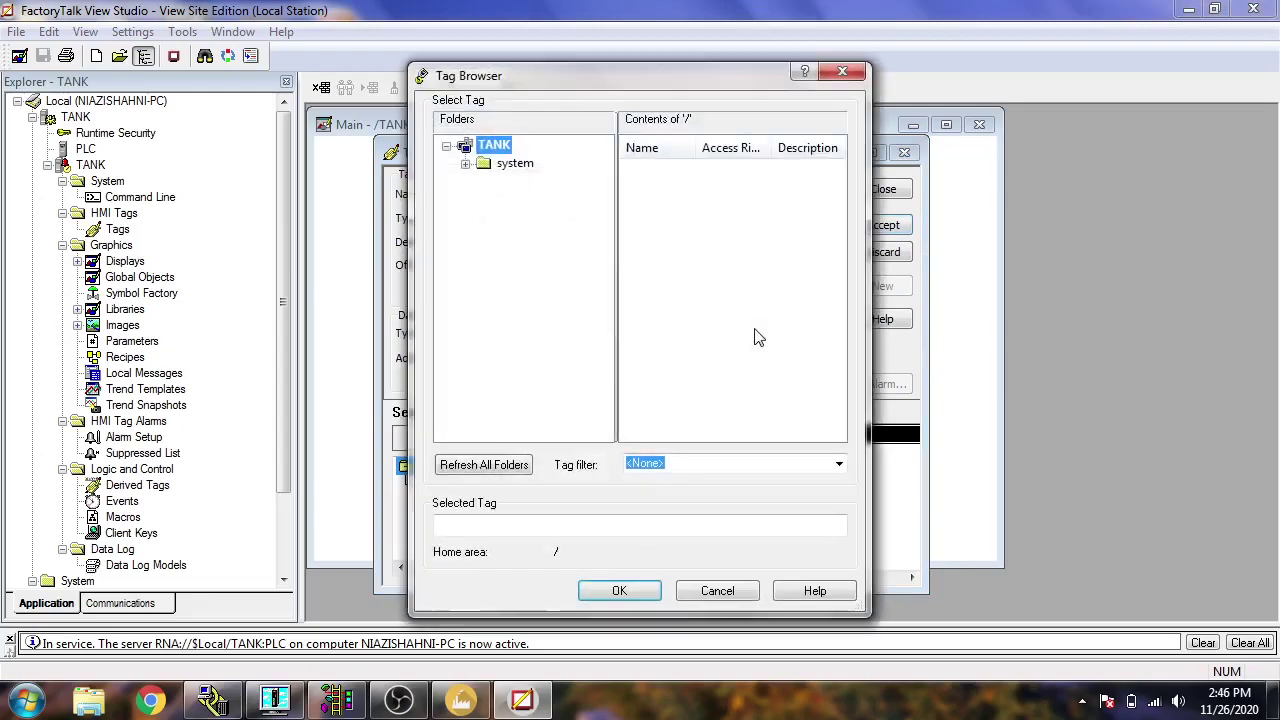
pyautogui.rightClick(487, 148)
pyautogui.click(522, 177)
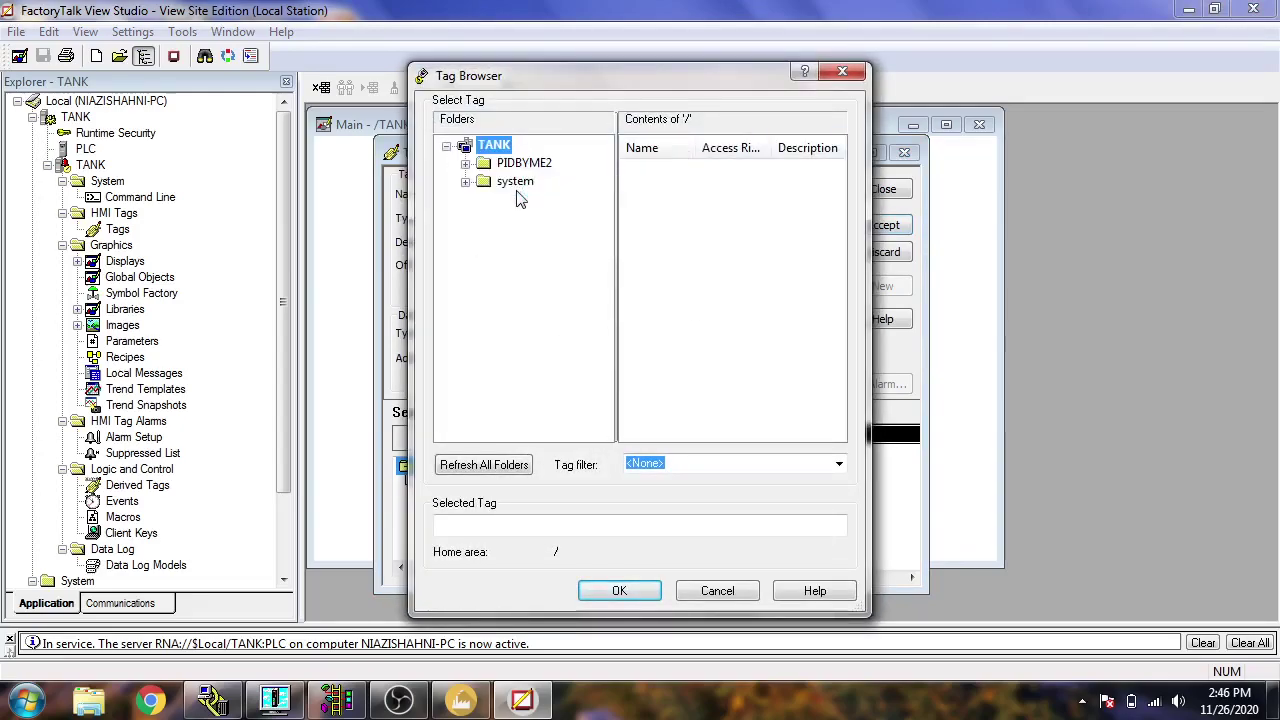
pyautogui.click(520, 163)
pyautogui.click(465, 163)
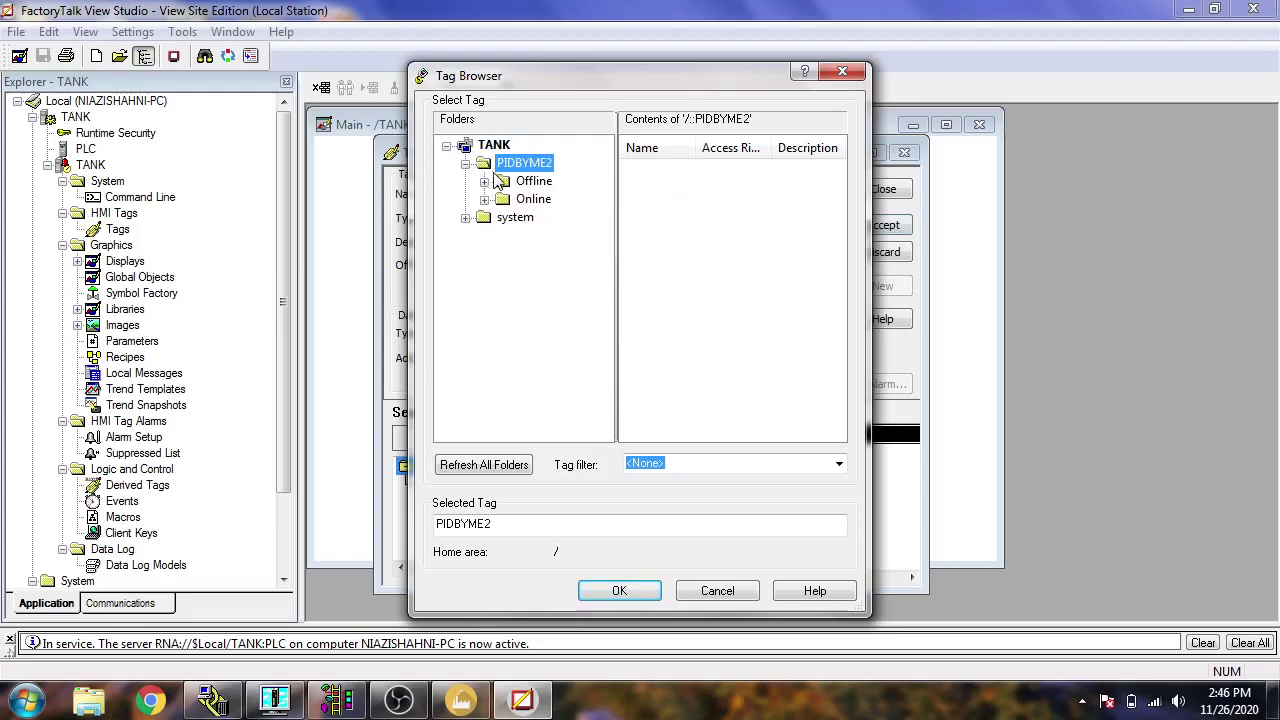
pyautogui.click(485, 200)
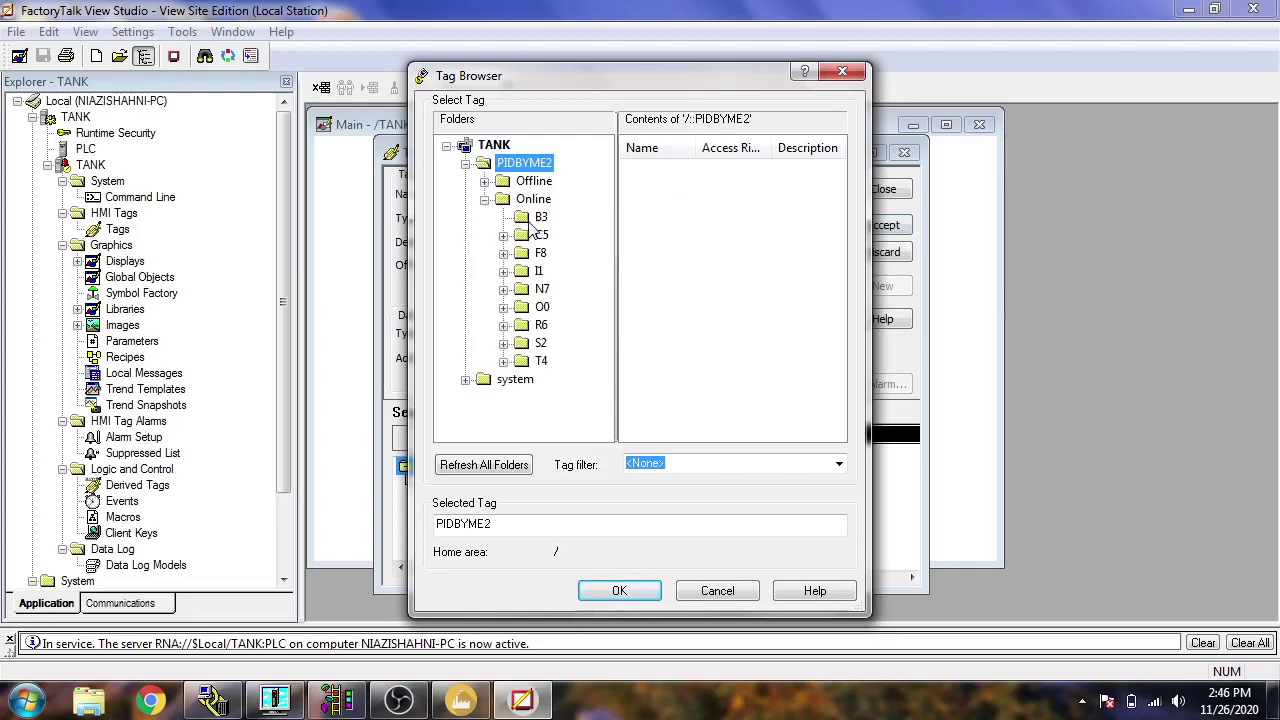
# Step: Pick B3:0 from the online B3 file, complete the MANUAL tag's address as ::[PIDBYME2]B3:0/0, and accept the tag
pyautogui.click(541, 218)
pyautogui.click(656, 178)
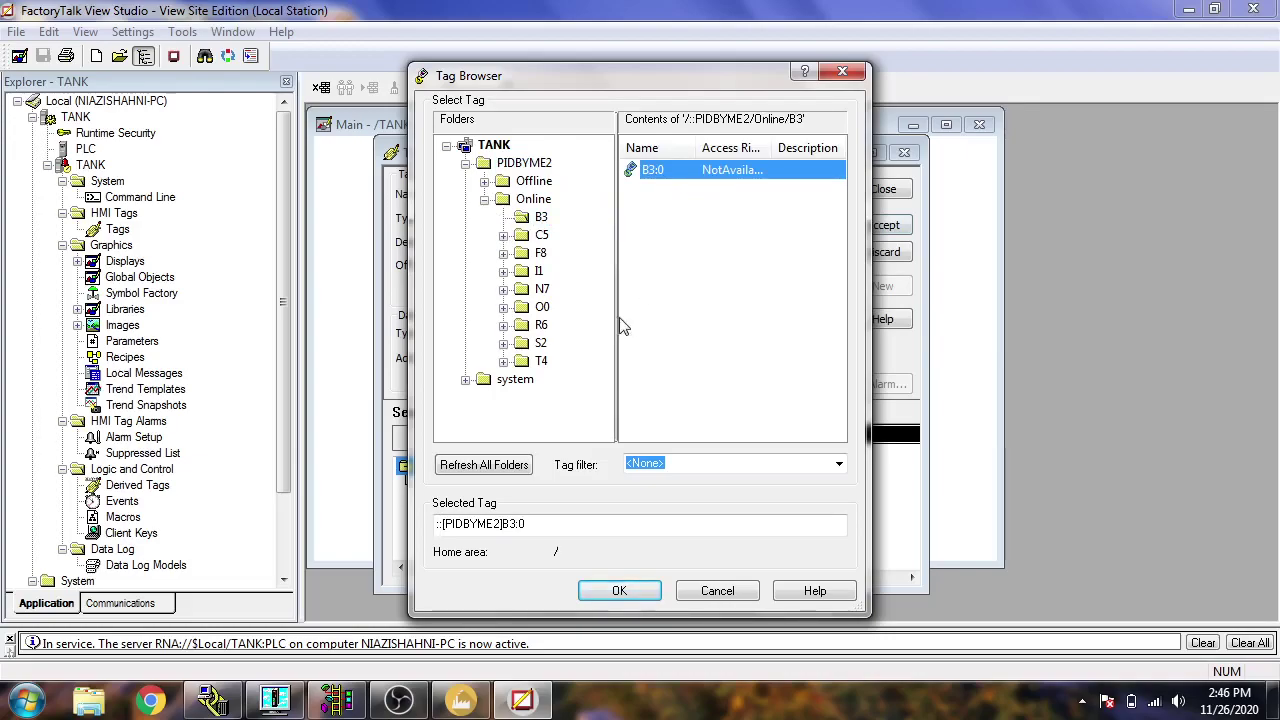
pyautogui.click(540, 253)
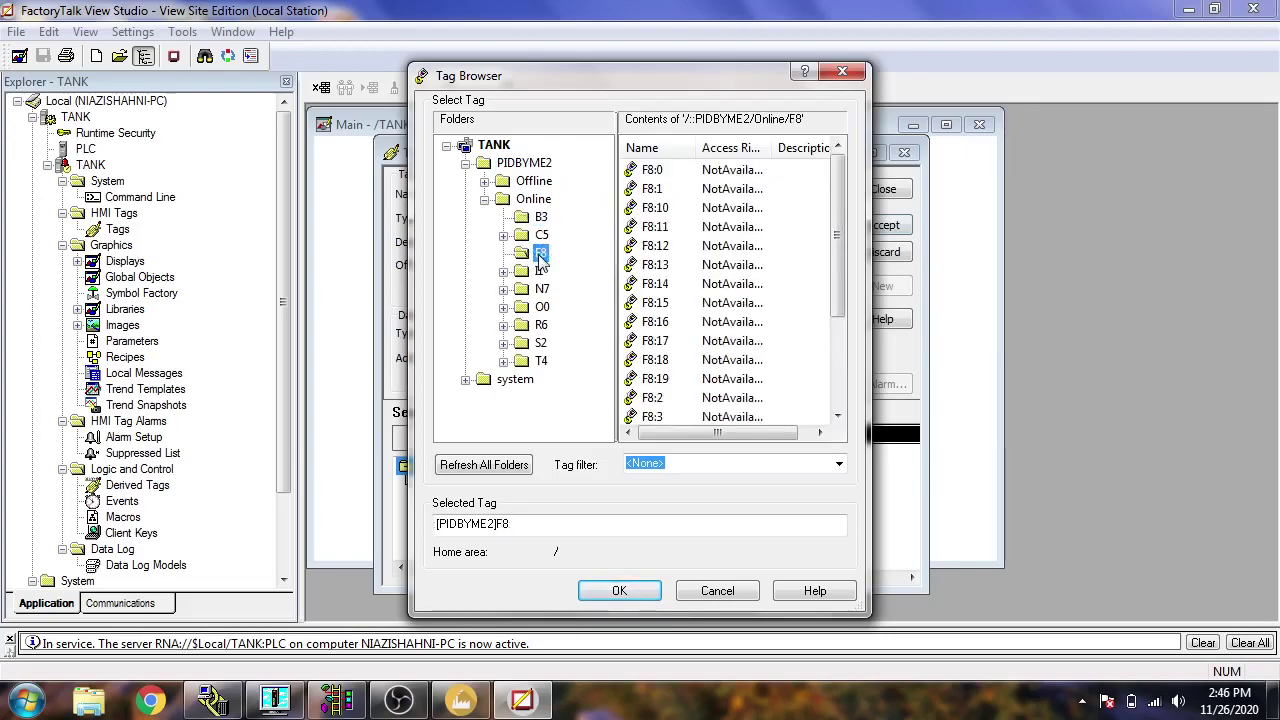
pyautogui.scroll(-2, 780, 290)
pyautogui.scroll(2, 790, 230)
pyautogui.click(543, 219)
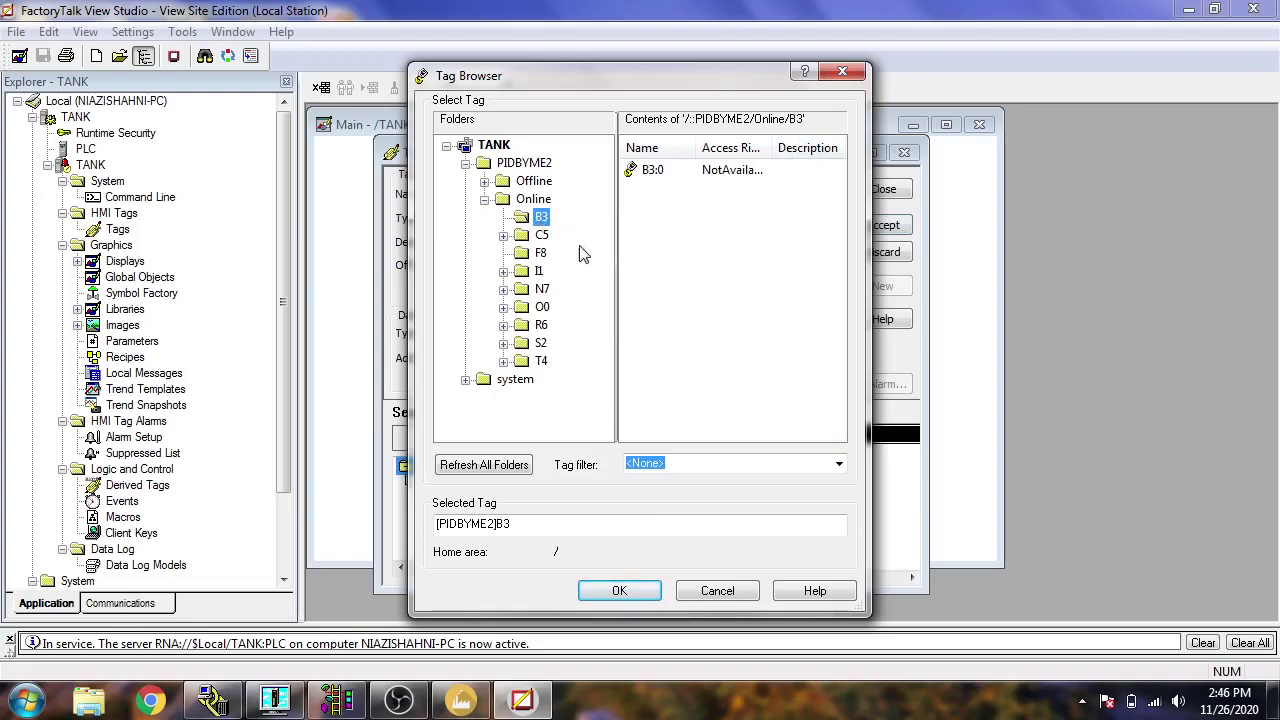
pyautogui.click(648, 171)
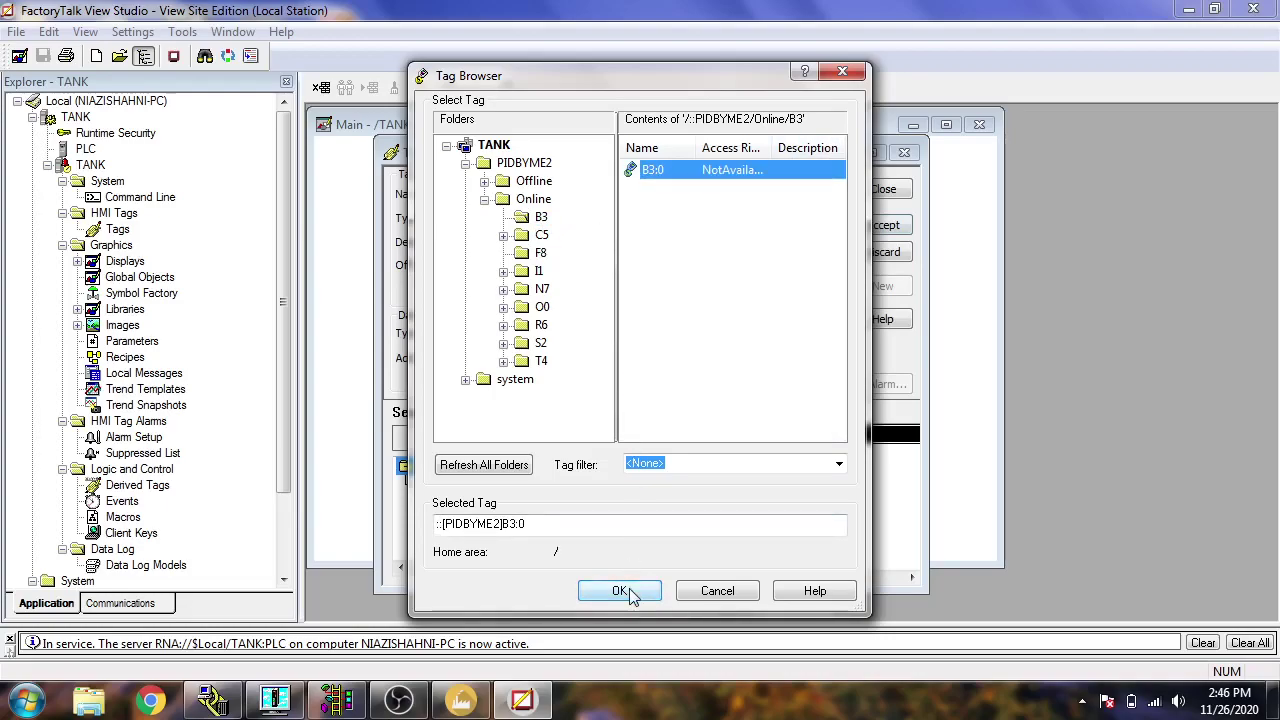
pyautogui.click(589, 525)
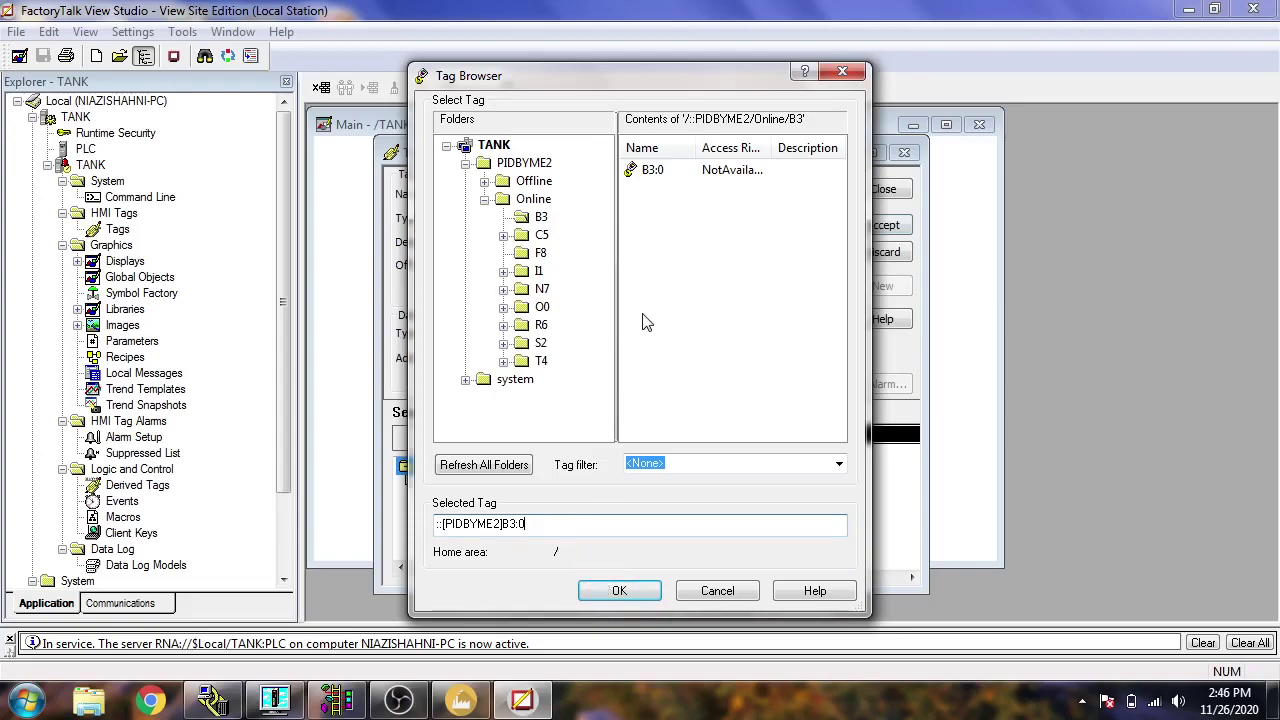
pyautogui.click(669, 178)
pyautogui.click(620, 590)
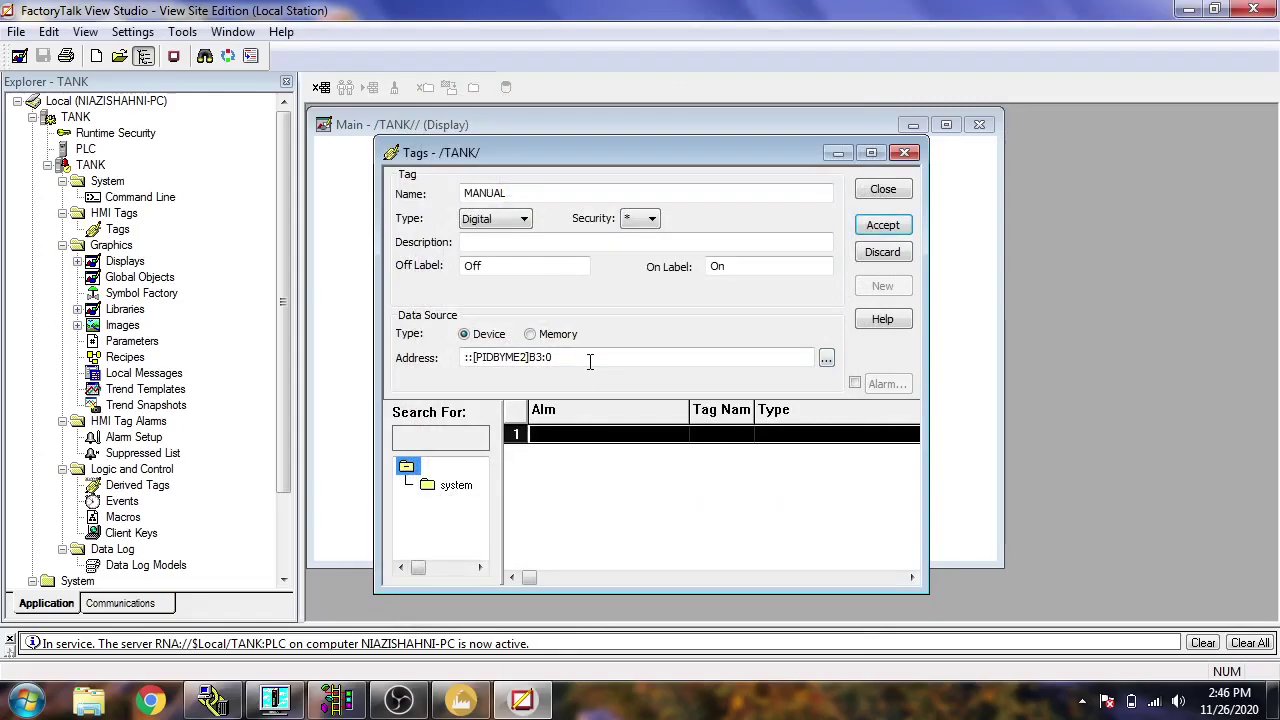
pyautogui.write('/0')
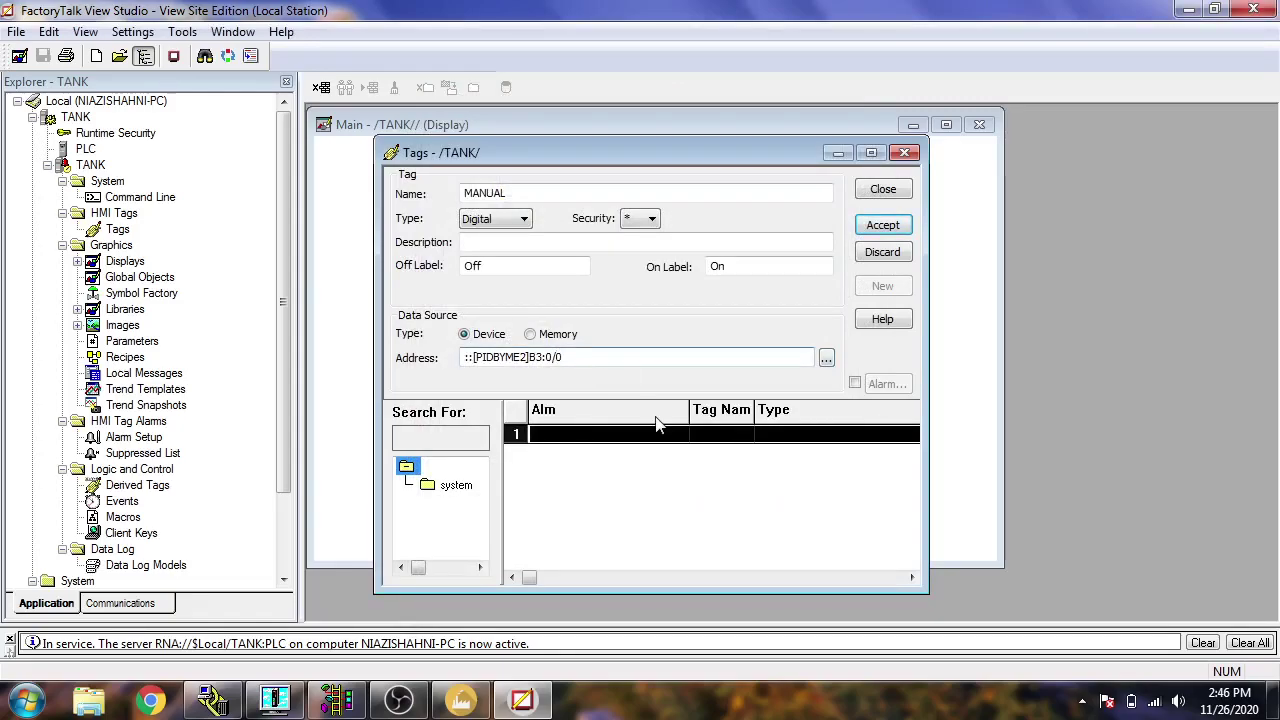
pyautogui.click(882, 225)
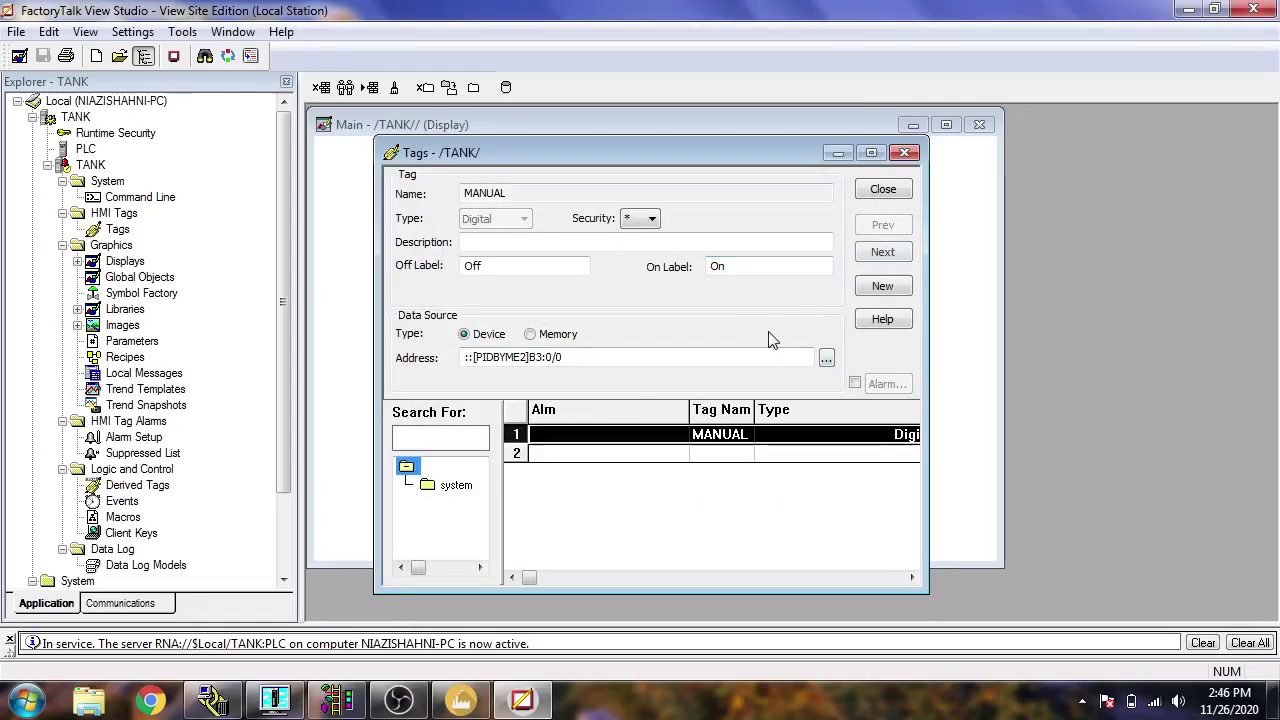
# Step: Switch to RSLogix 500, examine the symbol addresses in the Address/Symbol Editor, and return to FactoryTalk View Studio
pyautogui.moveTo(530, 578); pyautogui.dragTo(508, 603)
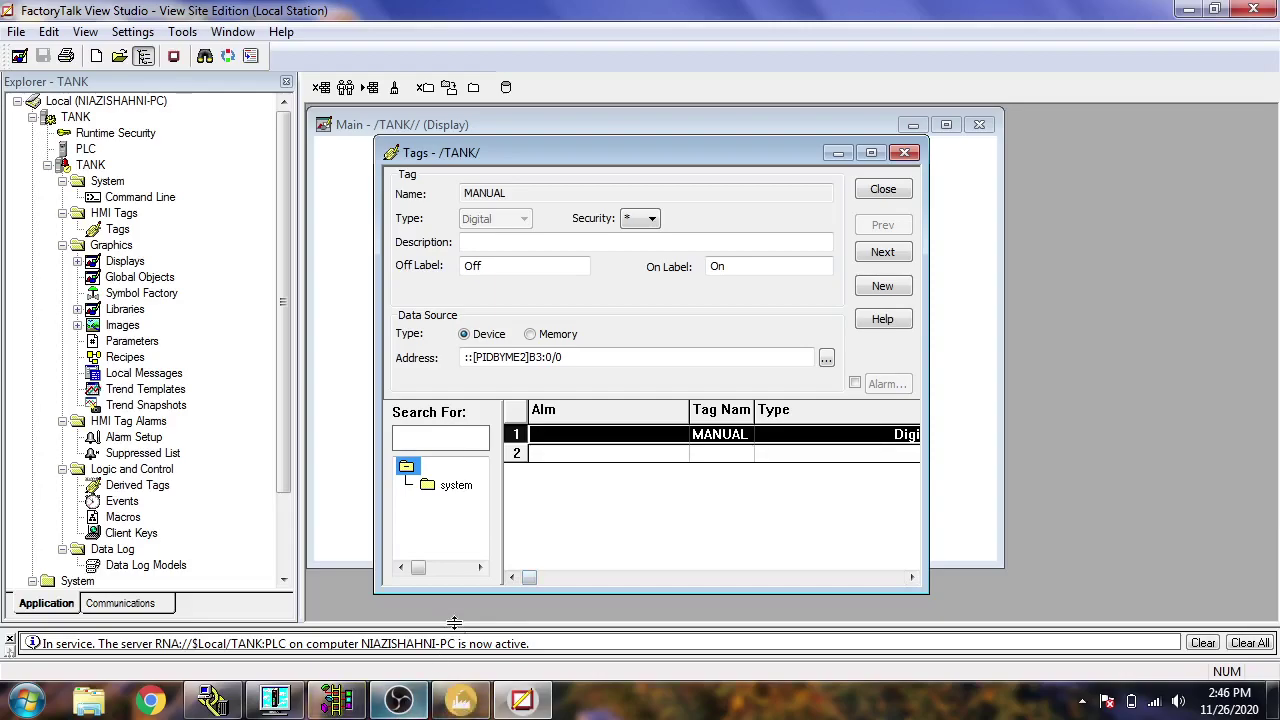
pyautogui.click(335, 703)
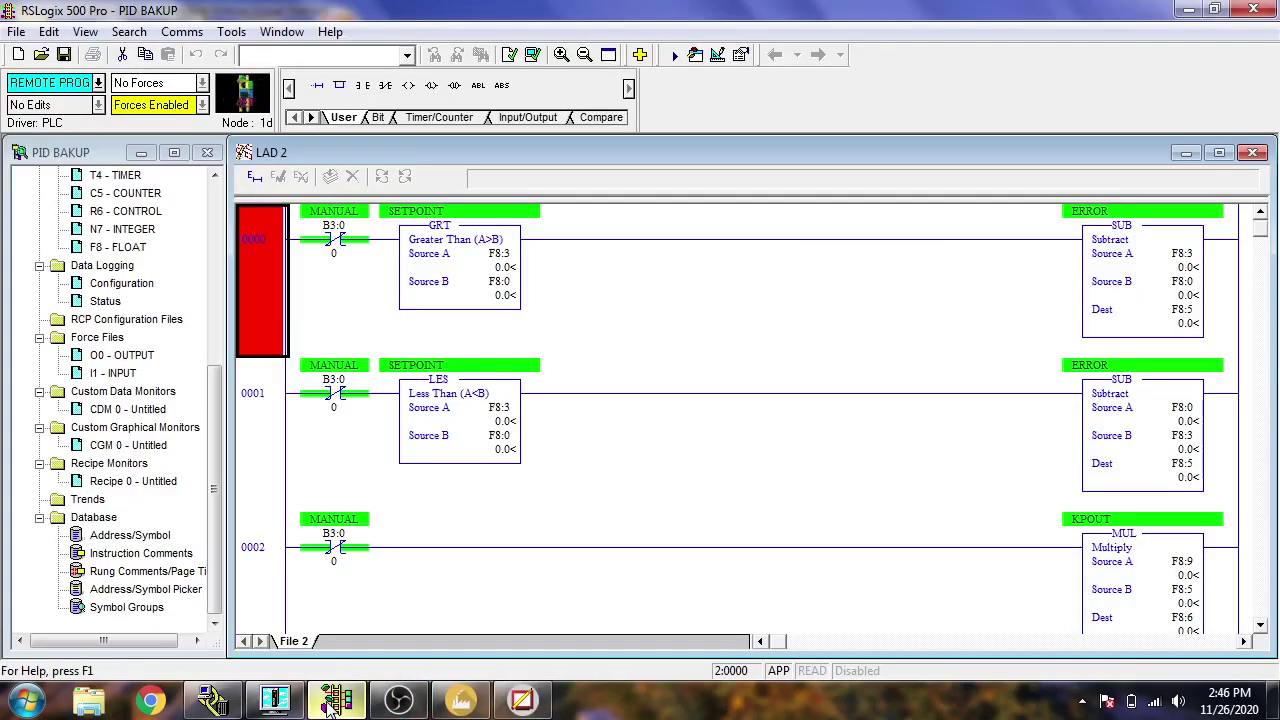
pyautogui.doubleClick(170, 537)
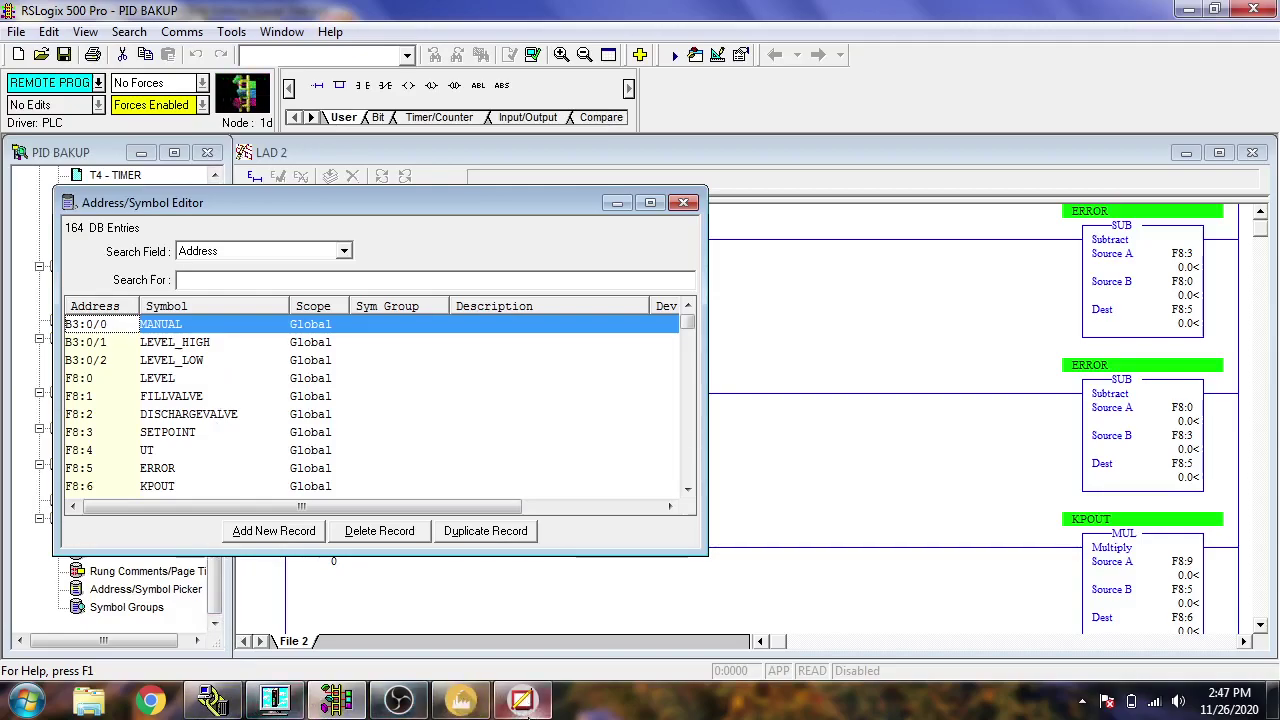
pyautogui.click(522, 700)
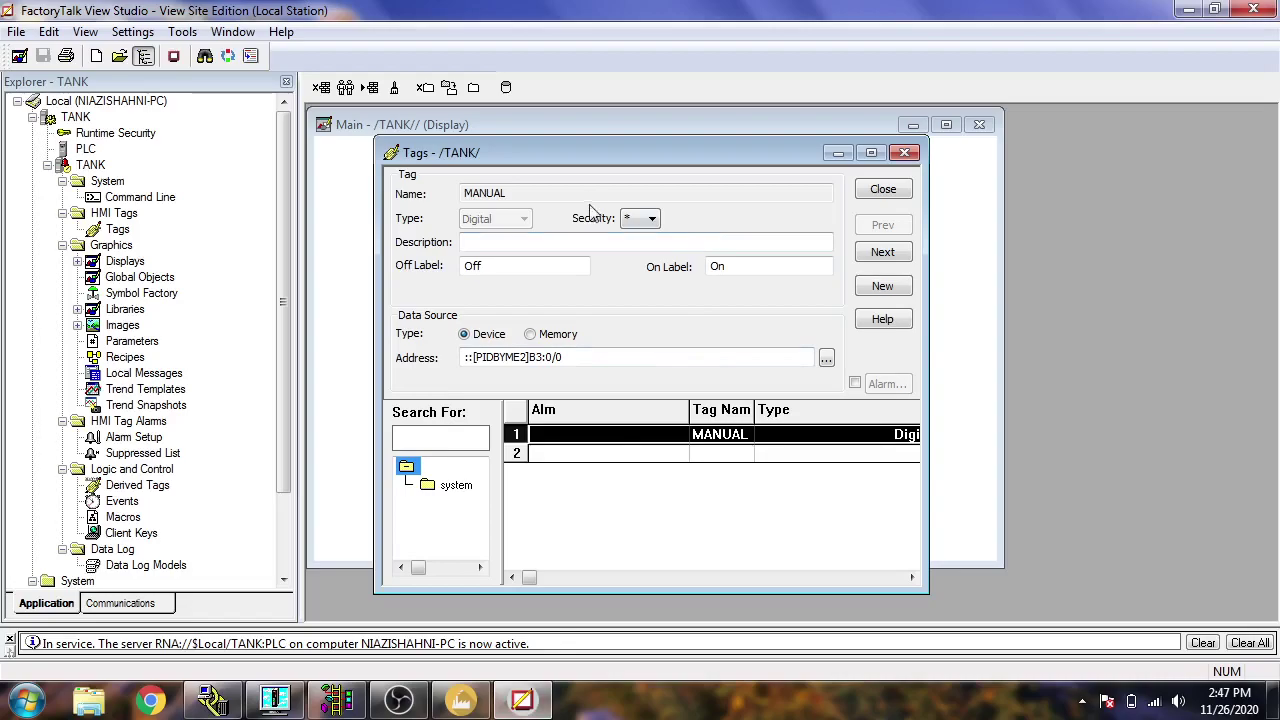
# Step: Add a Digital device tag named LEVEL_HIGH with the address ::[PIDBYME2]B3:0/1
pyautogui.click(882, 252)
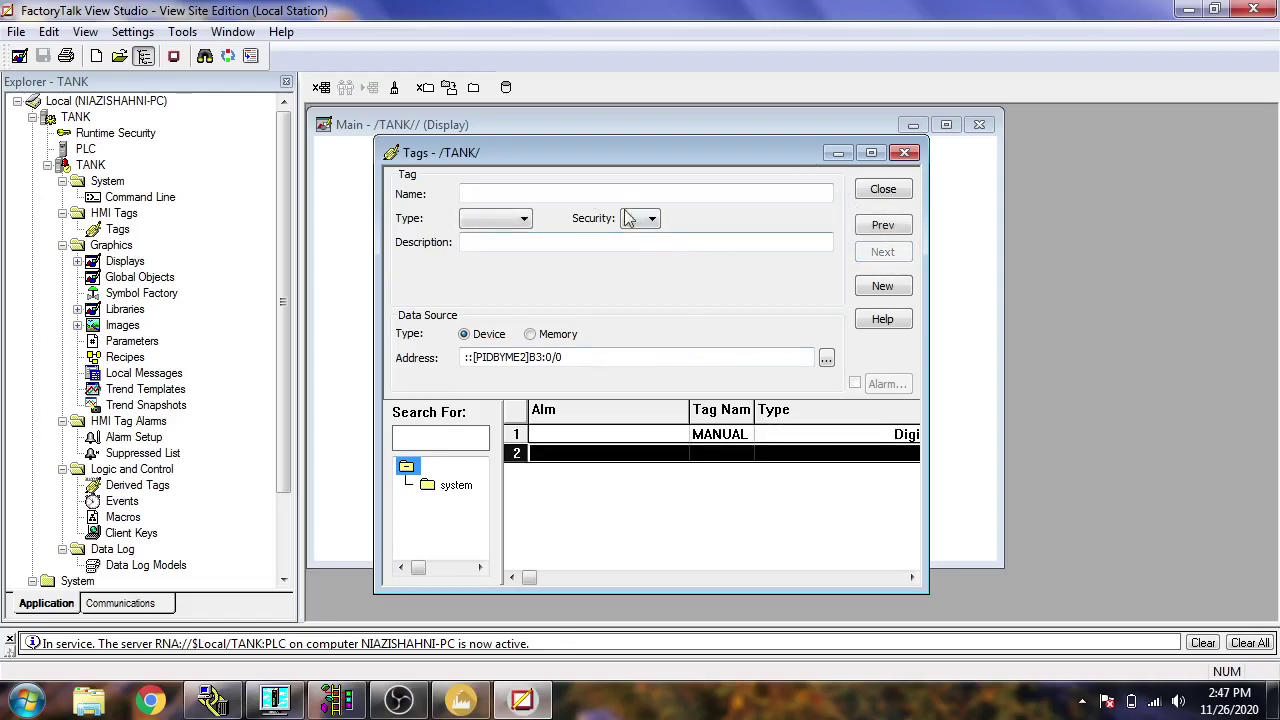
pyautogui.click(631, 194)
pyautogui.write('LEVEL_HIGH')
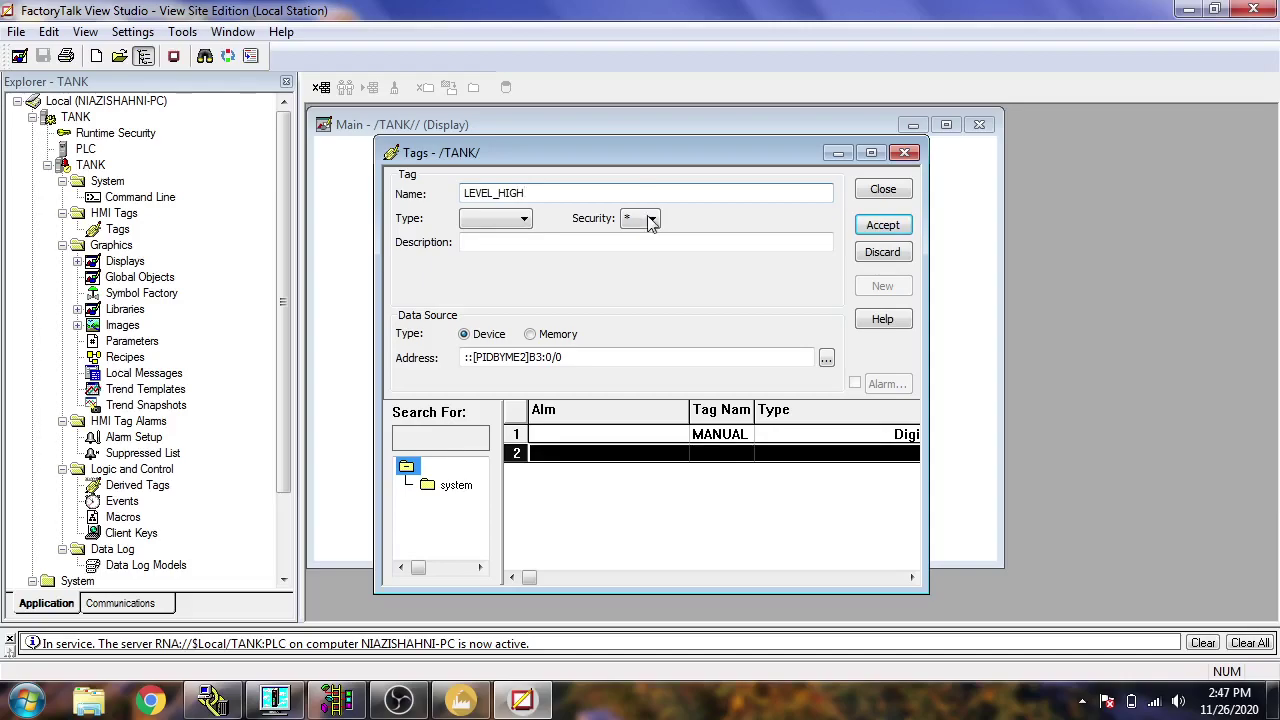
pyautogui.click(524, 219)
pyautogui.click(522, 254)
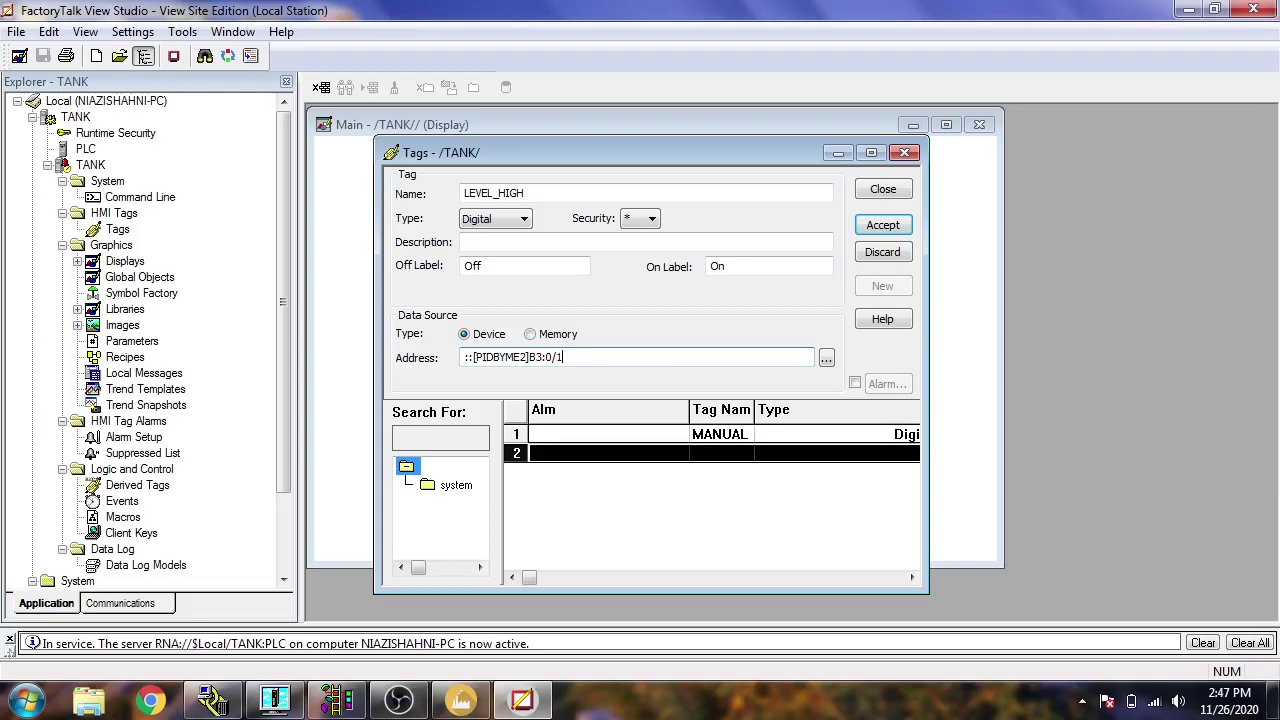
pyautogui.click(866, 225)
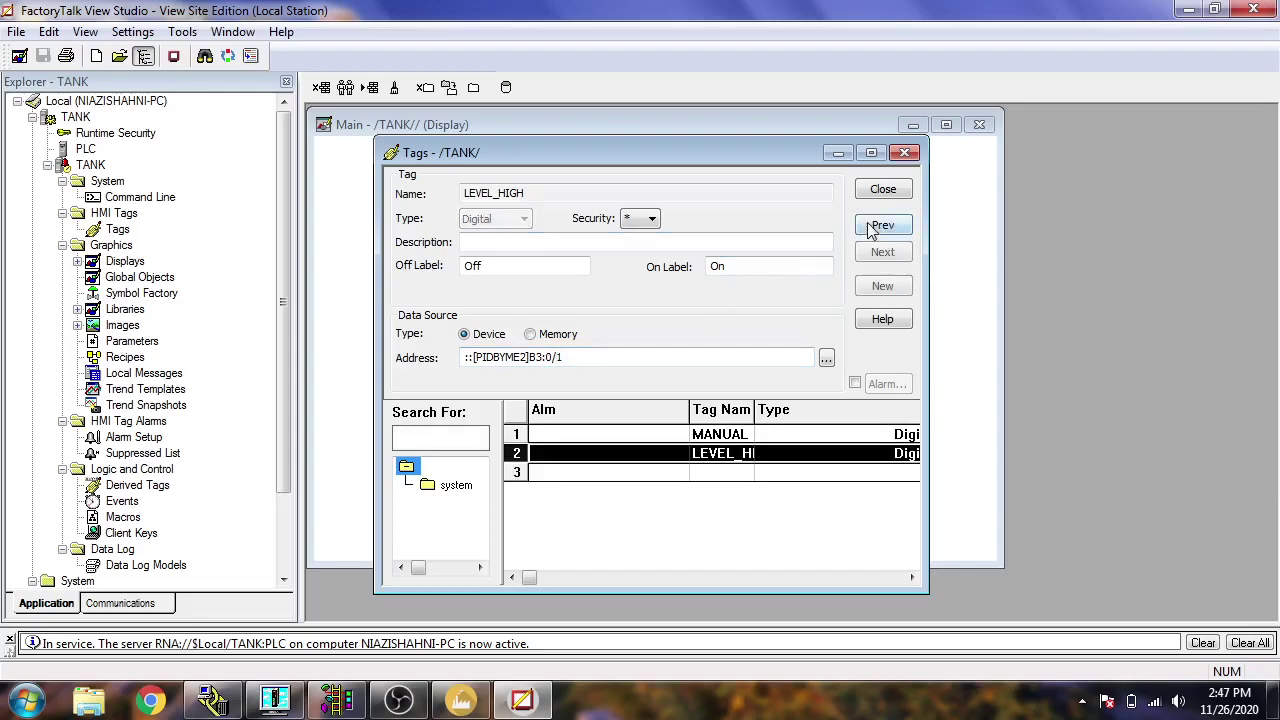
# Step: Add a Digital device tag named LEVEL_LOW with the address ::[PIDBYME2]B3:0/2
pyautogui.click(866, 254)
pyautogui.click(620, 191)
pyautogui.write('LOW')
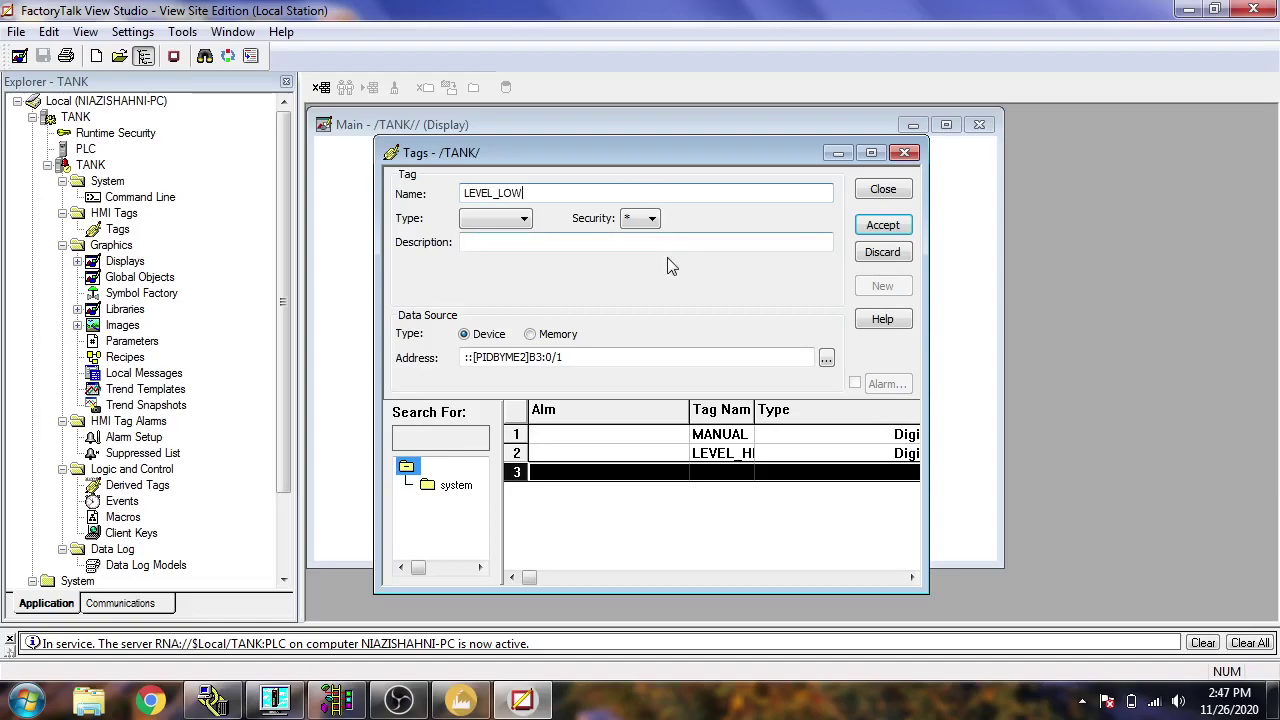
pyautogui.click(523, 218)
pyautogui.click(519, 255)
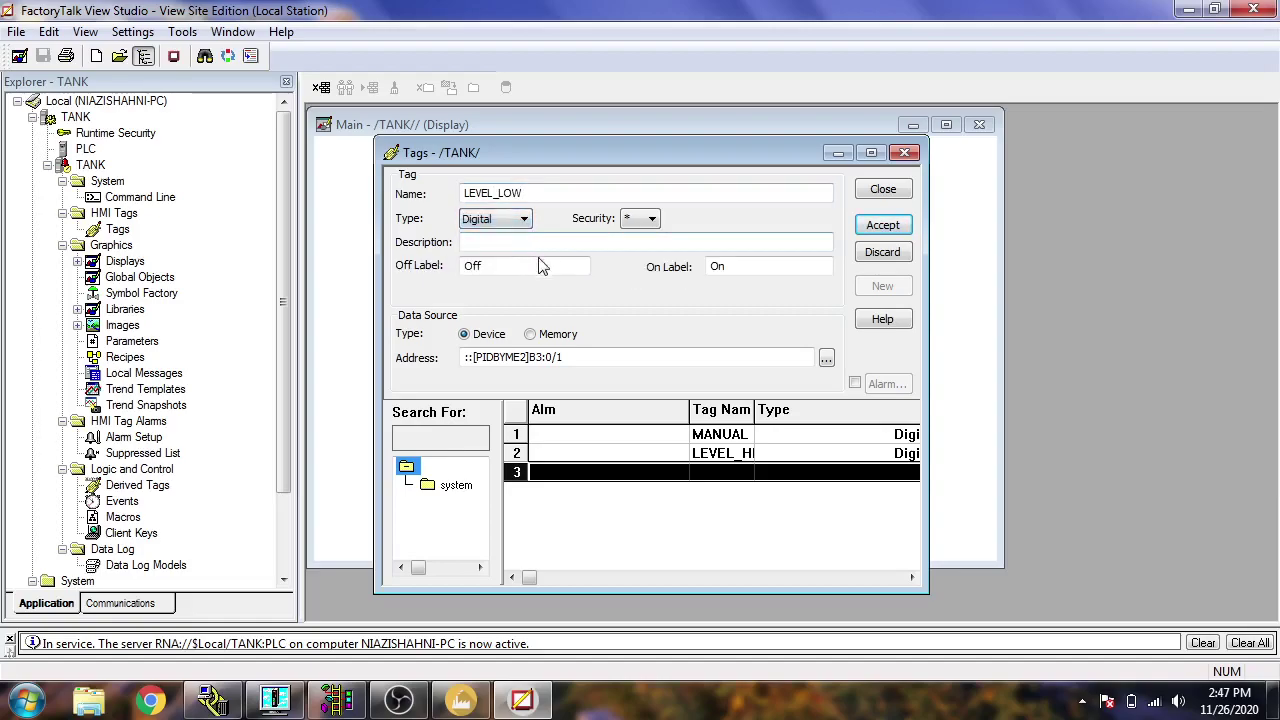
pyautogui.click(668, 357)
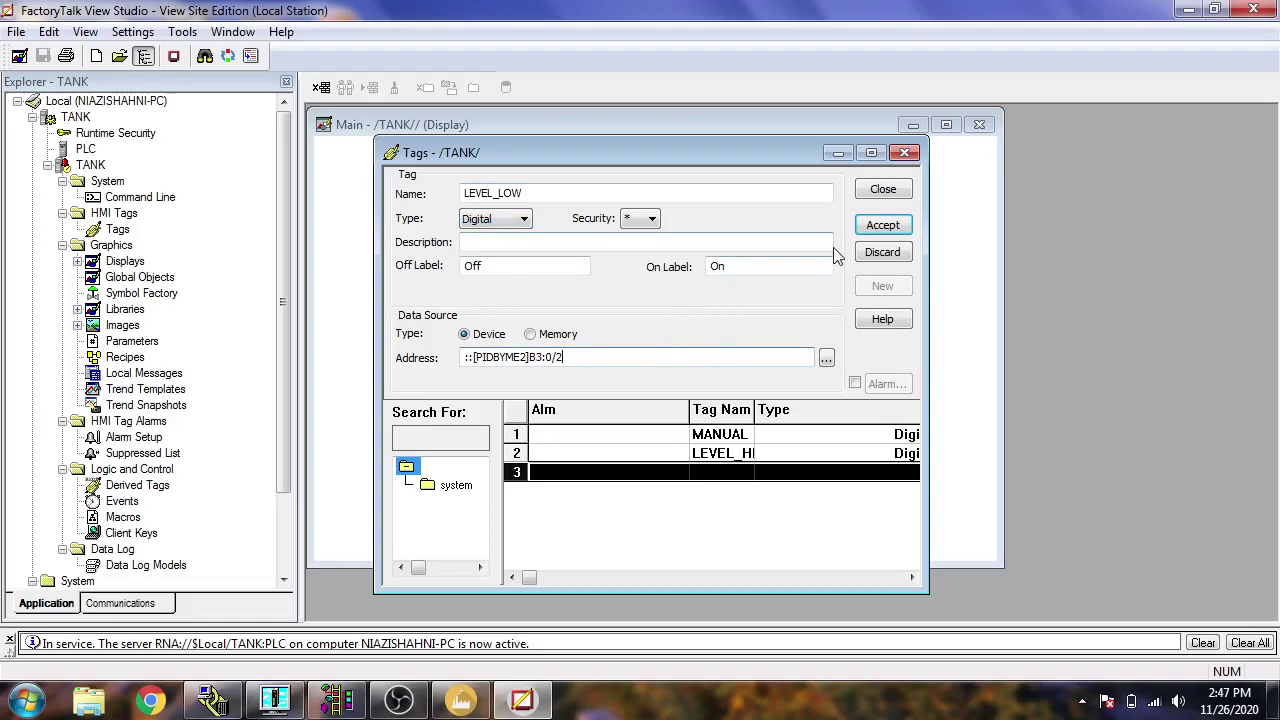
pyautogui.click(876, 225)
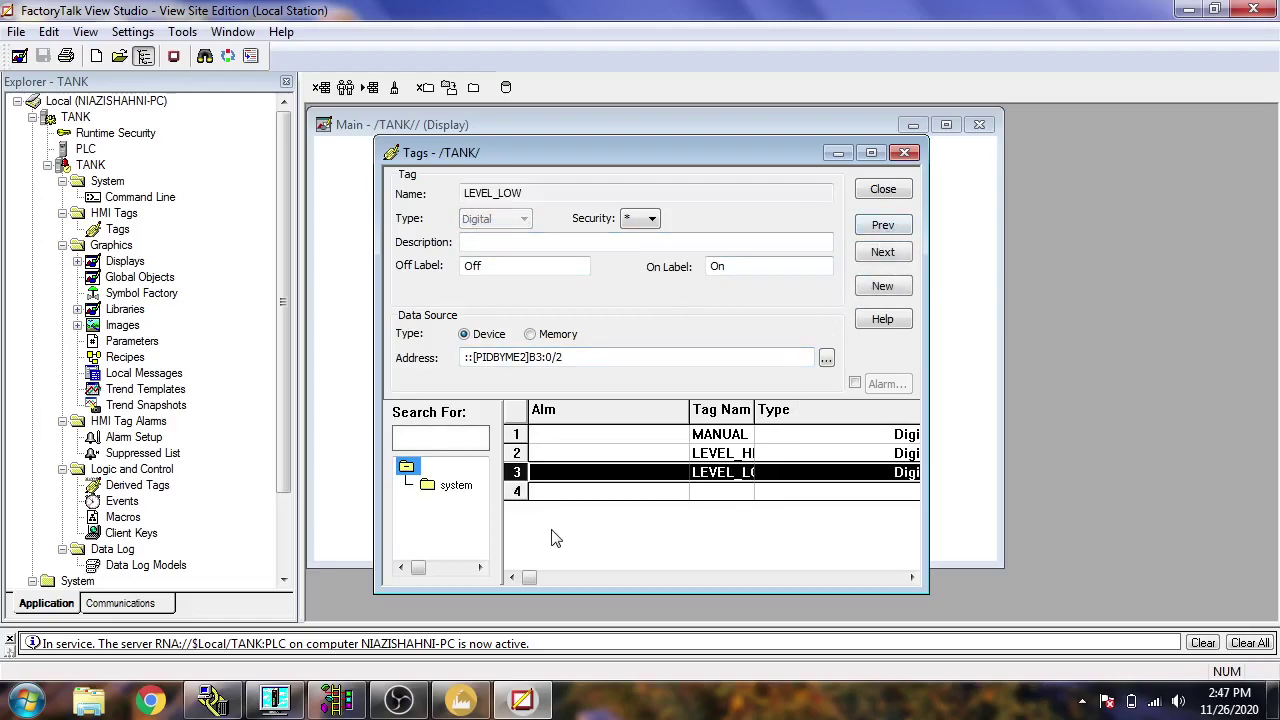
# Step: Check the symbol list in RSLogix 500, return to FactoryTalk View Studio, and start an Analog device tag named LEVEL with a maximum of 10
pyautogui.click(336, 700)
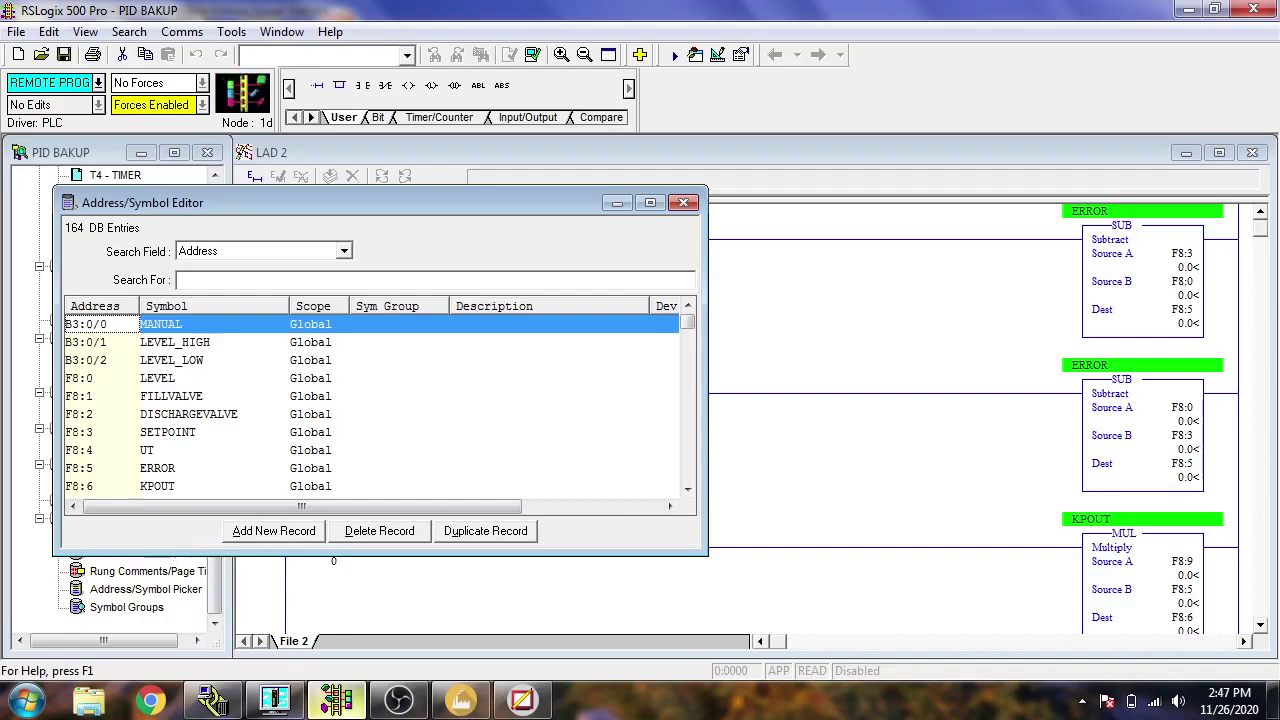
pyautogui.moveTo(336, 699)
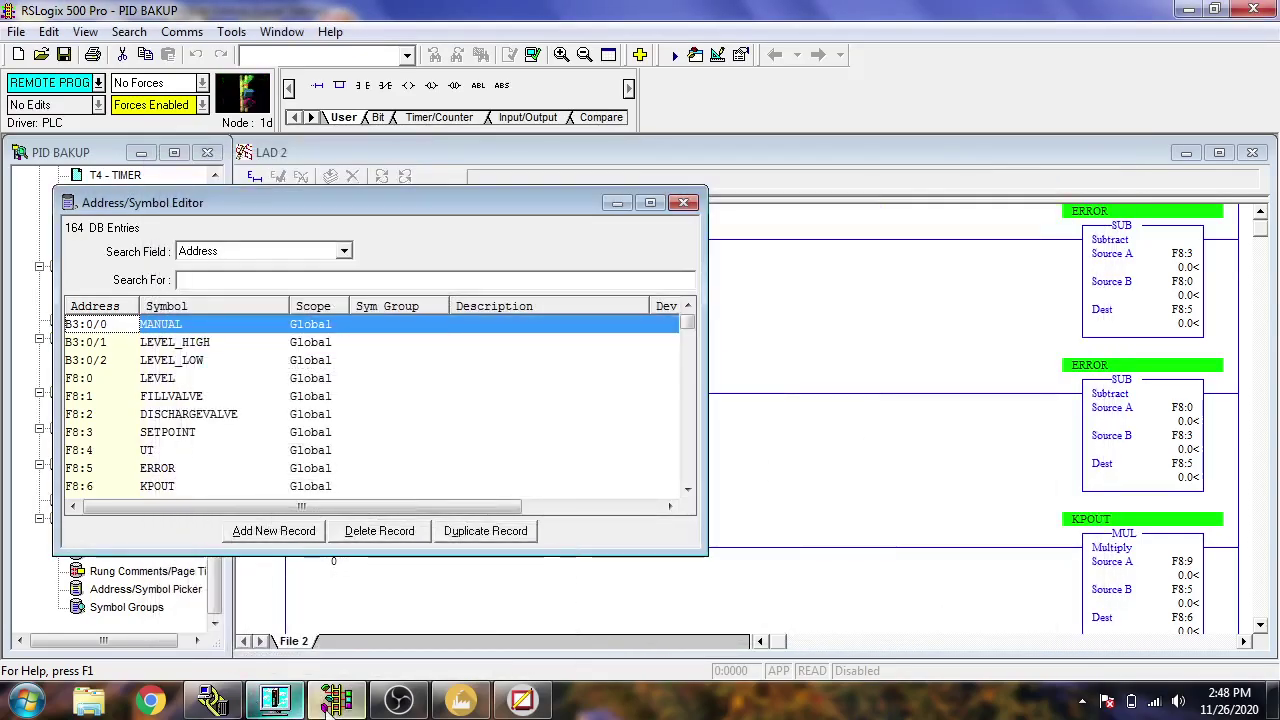
pyautogui.click(522, 700)
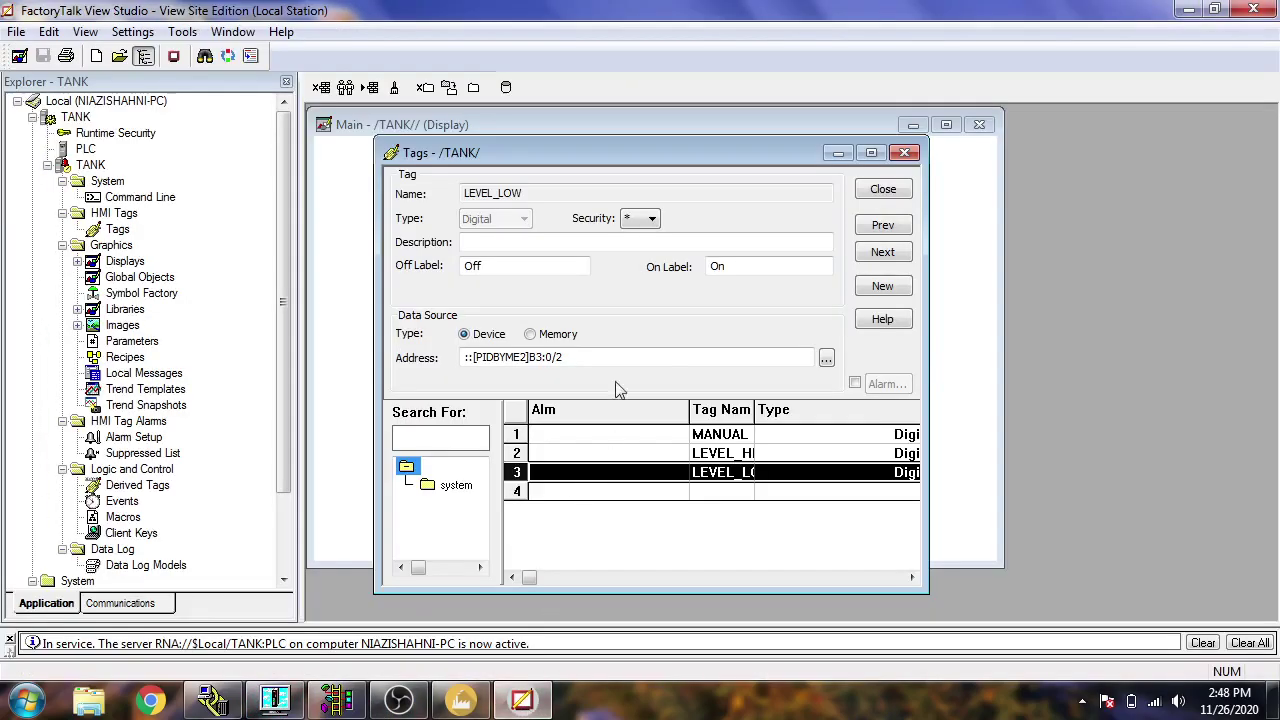
pyautogui.click(883, 252)
pyautogui.click(658, 194)
pyautogui.write('L')
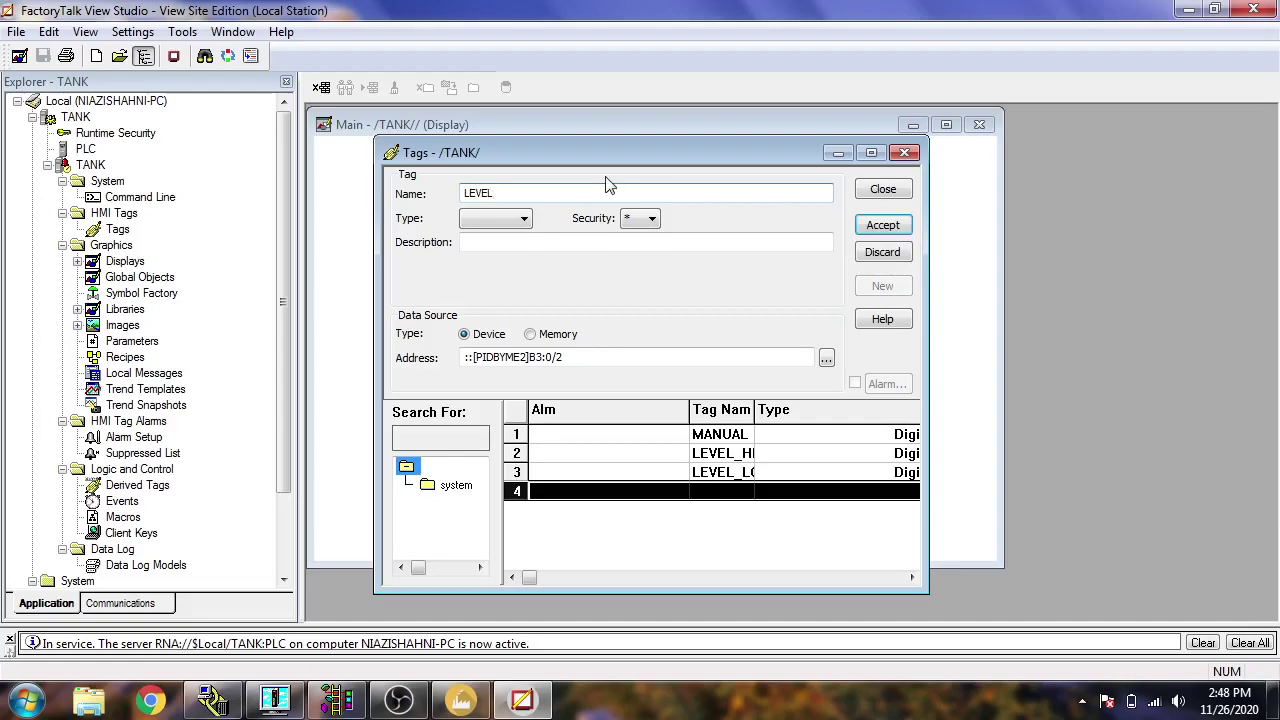
pyautogui.click(524, 218)
pyautogui.click(495, 230)
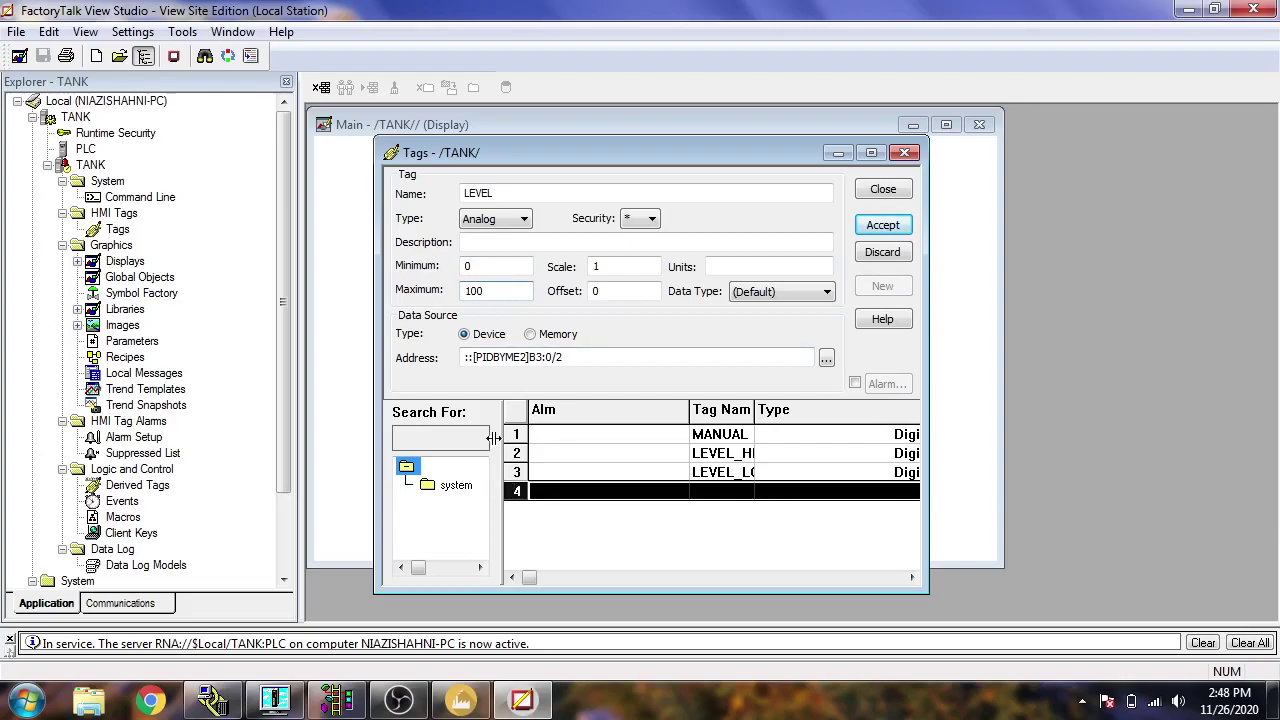
pyautogui.press('Tab')
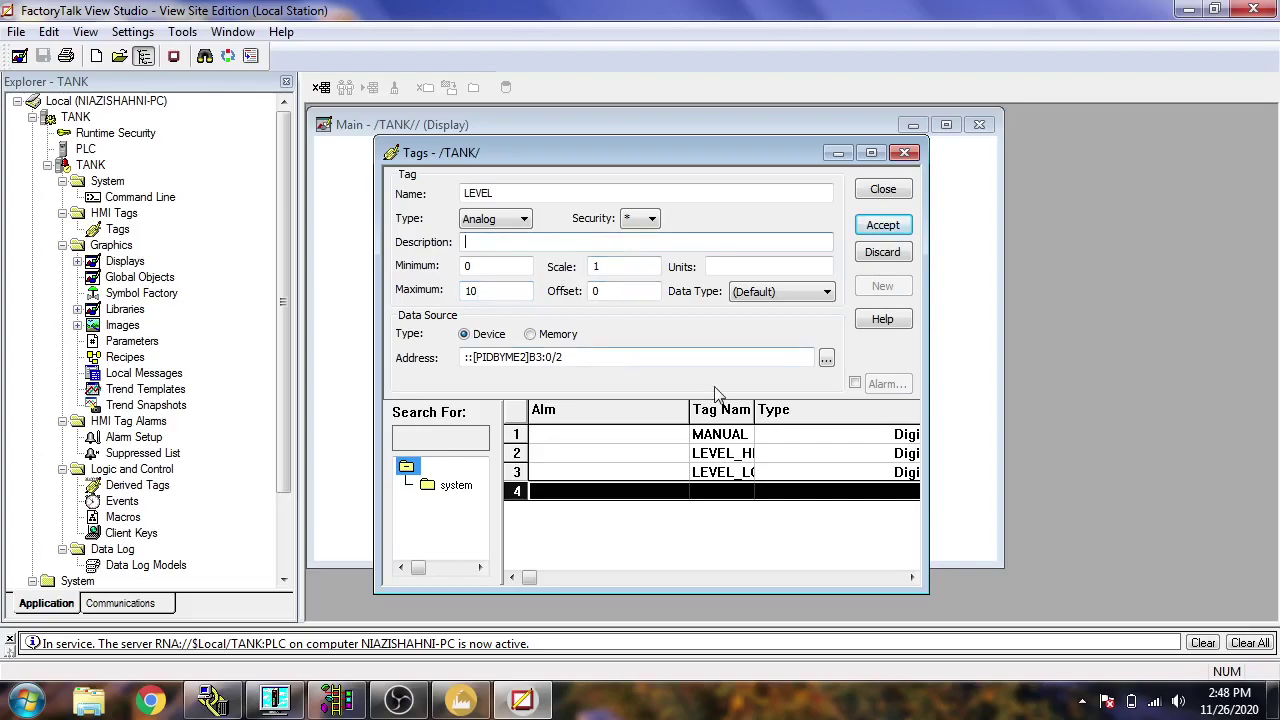
# Step: Assign F8:0 from the online F8 file of PIDBYME2 as the LEVEL tag's address
pyautogui.click(826, 360)
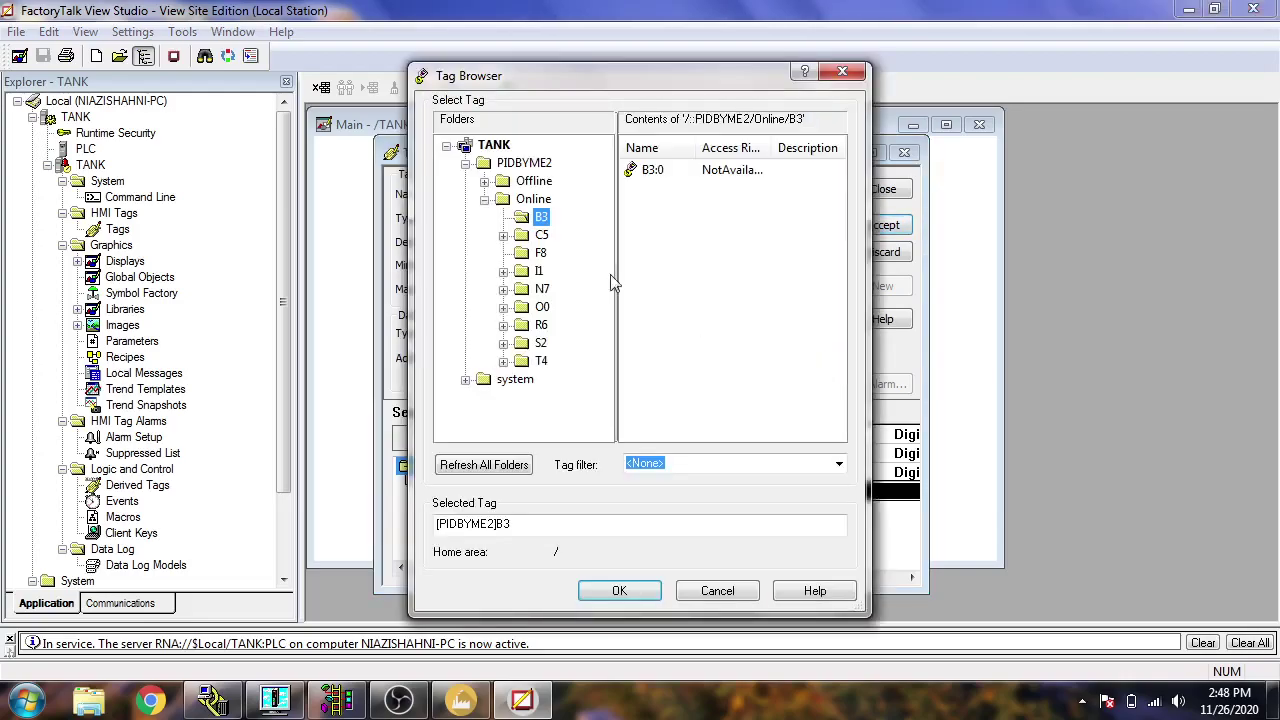
pyautogui.click(540, 252)
pyautogui.doubleClick(658, 170)
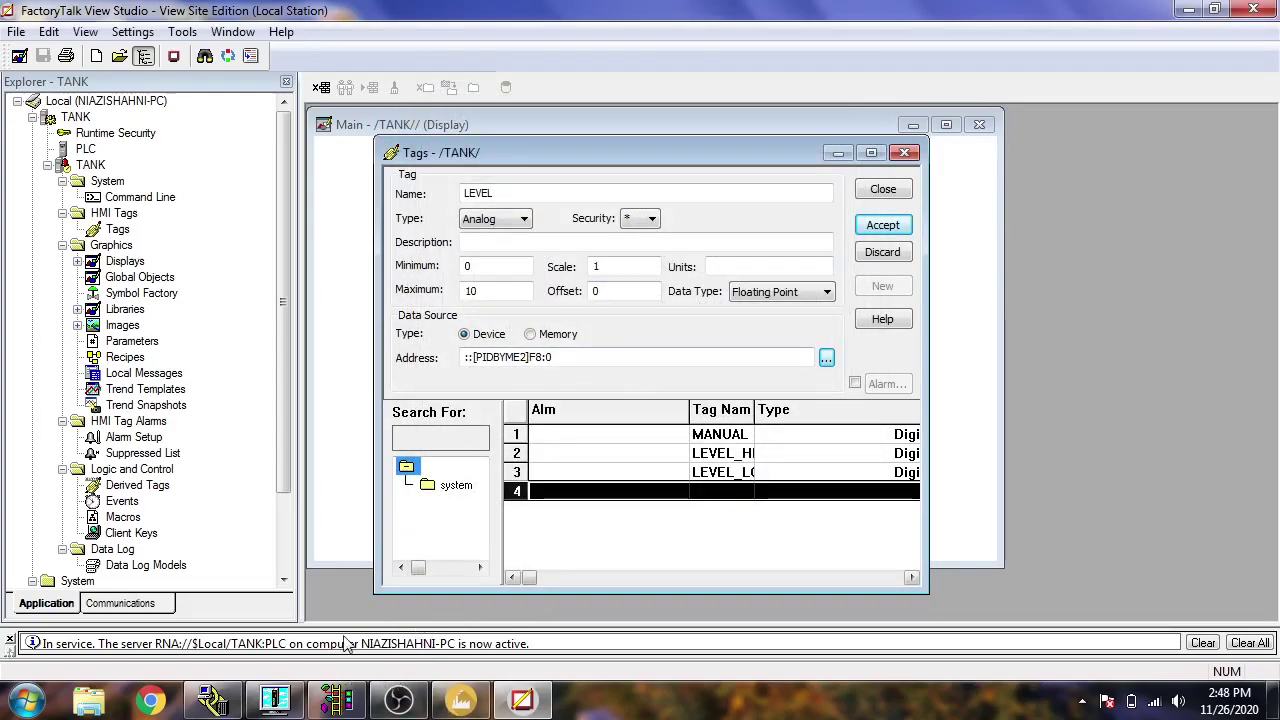
# Step: Compare the address with the symbol list in RSLogix 500, choose Floating Point as the LEVEL tag's data type, and accept the tag
pyautogui.click(278, 701)
pyautogui.click(278, 701)
pyautogui.click(336, 700)
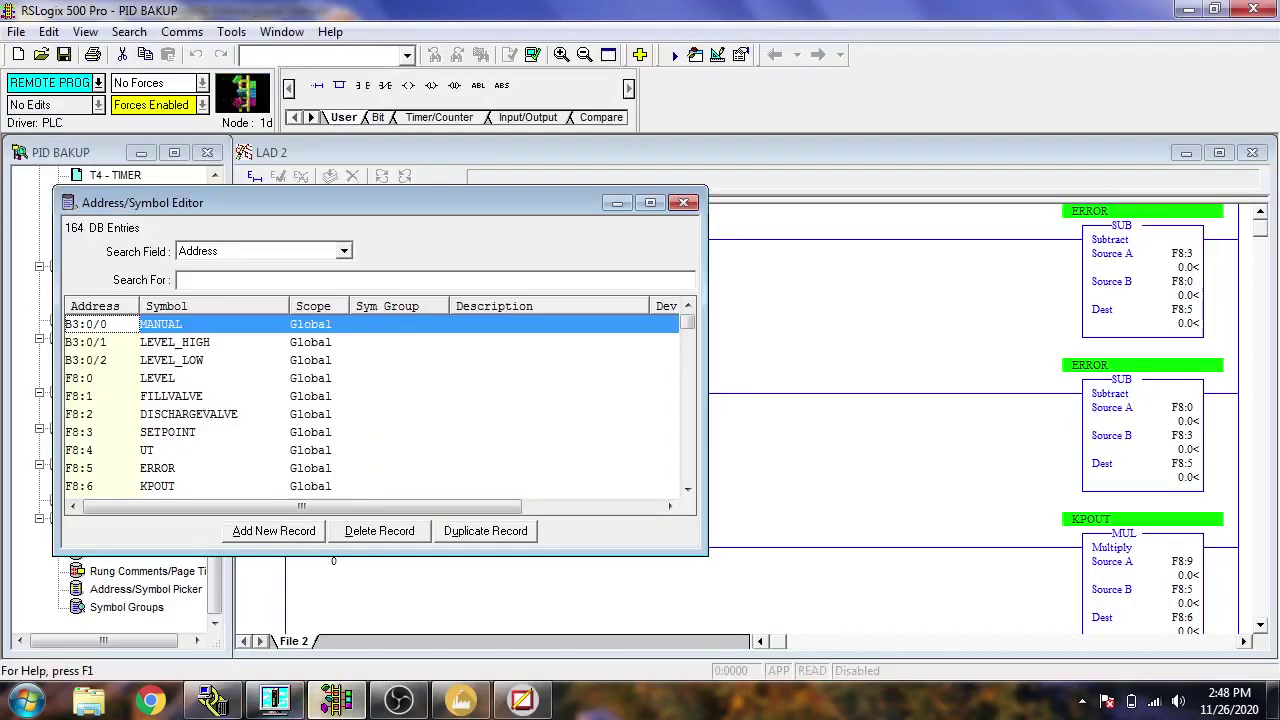
pyautogui.click(314, 706)
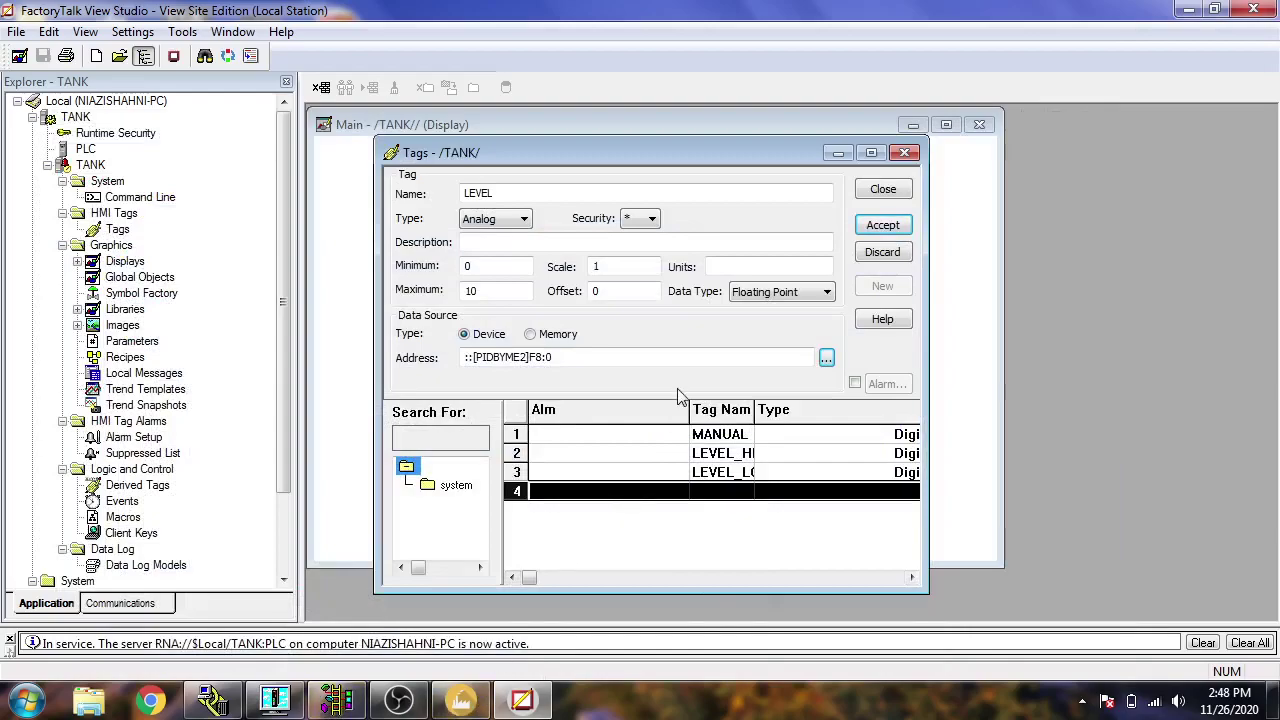
pyautogui.click(784, 295)
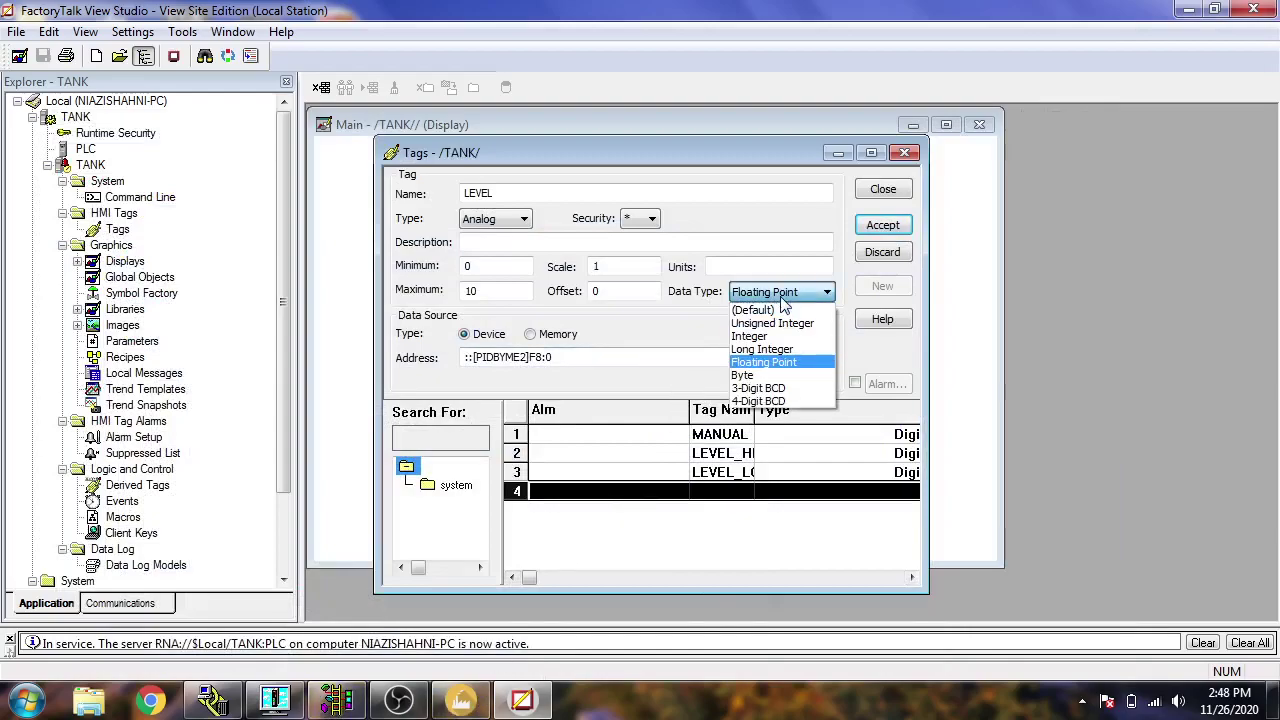
pyautogui.click(779, 364)
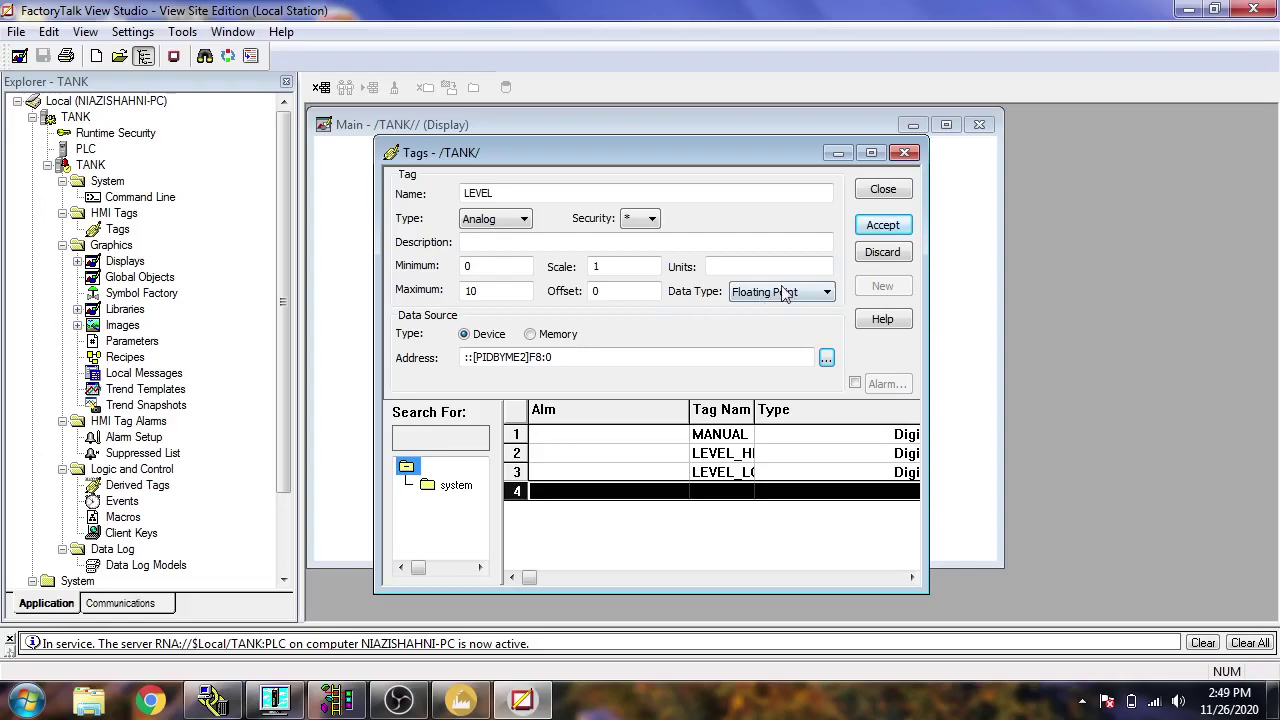
pyautogui.click(878, 226)
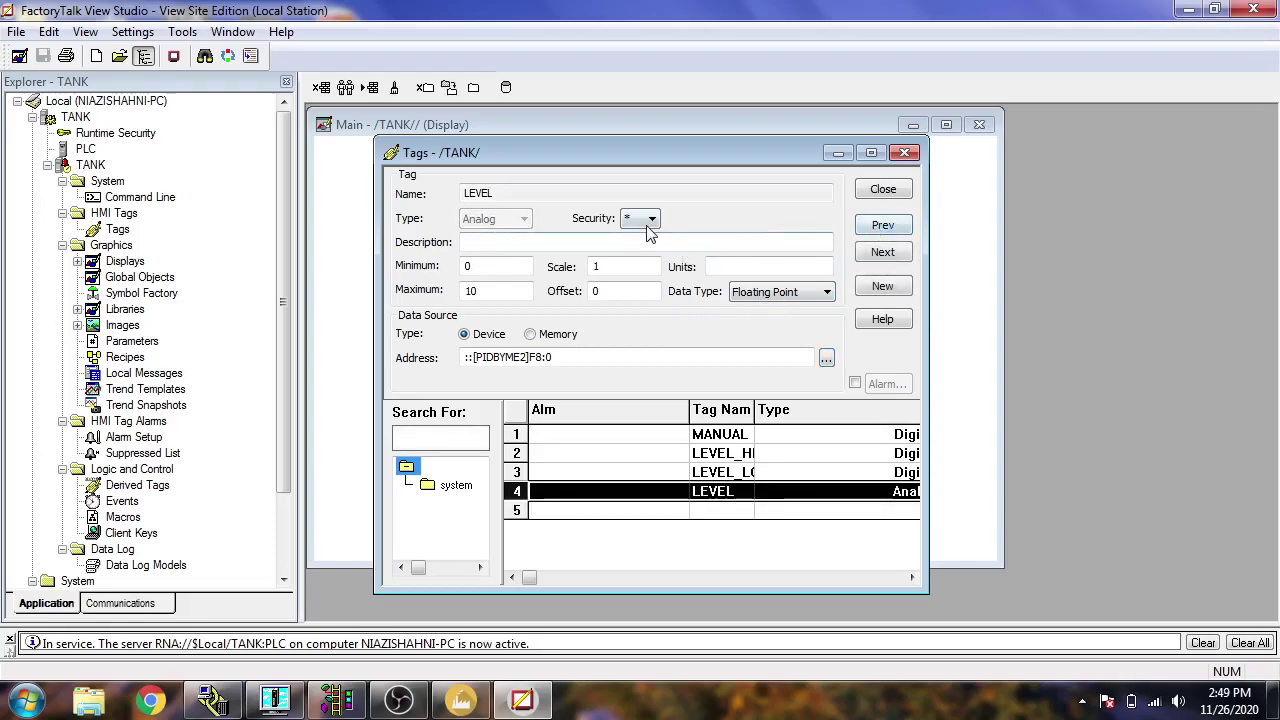
# Step: Start a new tag named FILLVALV E, check its symbol in RSLogix 500, and make it Analog with a maximum of 10
pyautogui.click(870, 252)
pyautogui.click(548, 195)
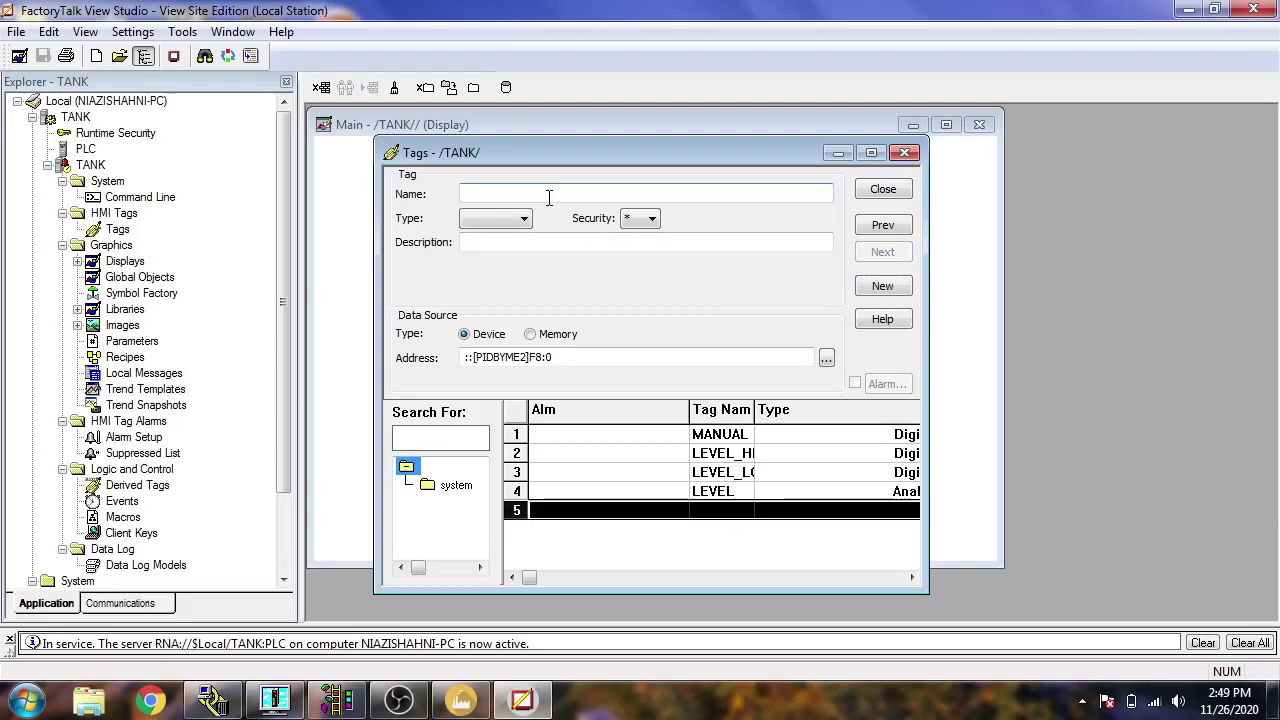
pyautogui.write('FILLVALV E')
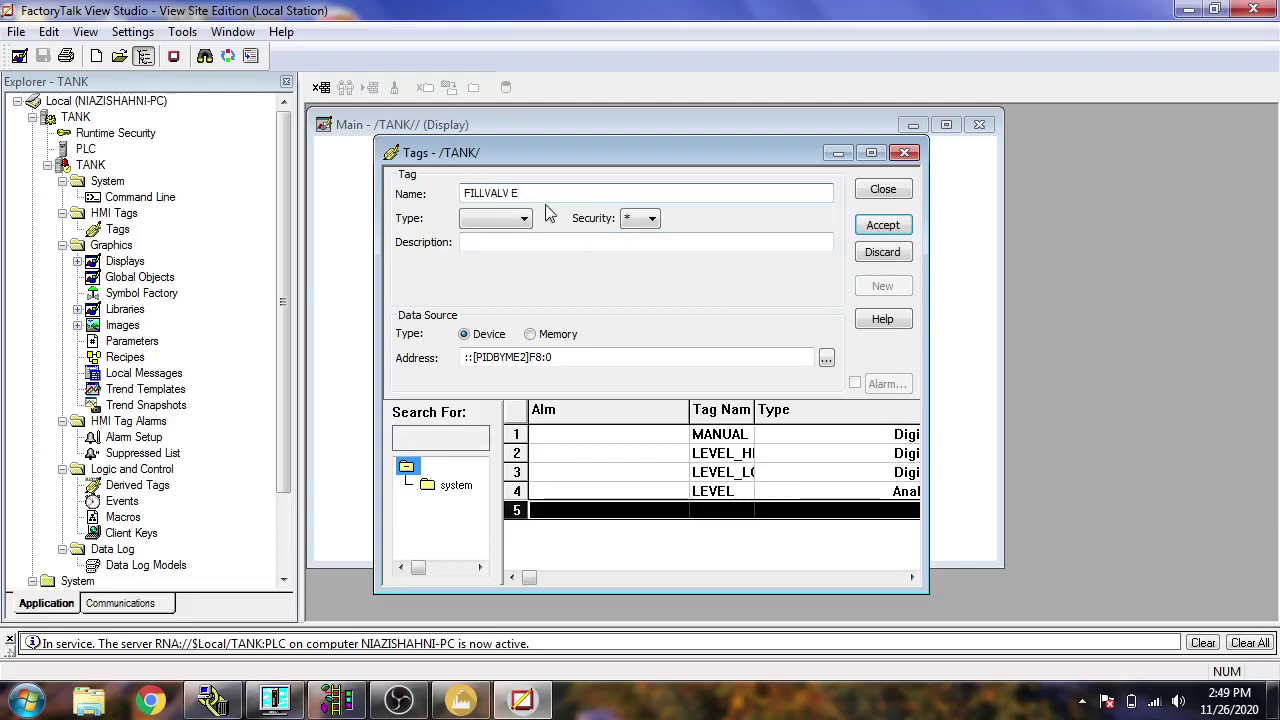
pyautogui.click(335, 703)
pyautogui.click(343, 703)
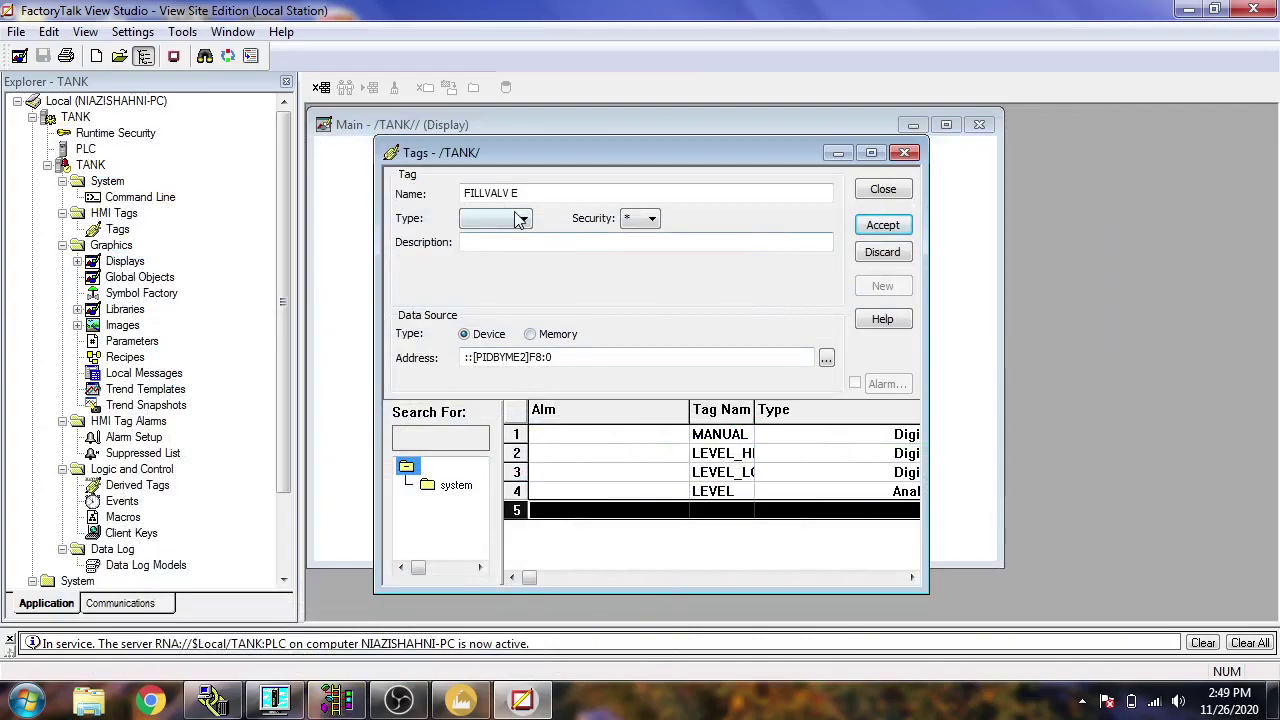
pyautogui.click(519, 220)
pyautogui.click(490, 235)
pyautogui.click(508, 289)
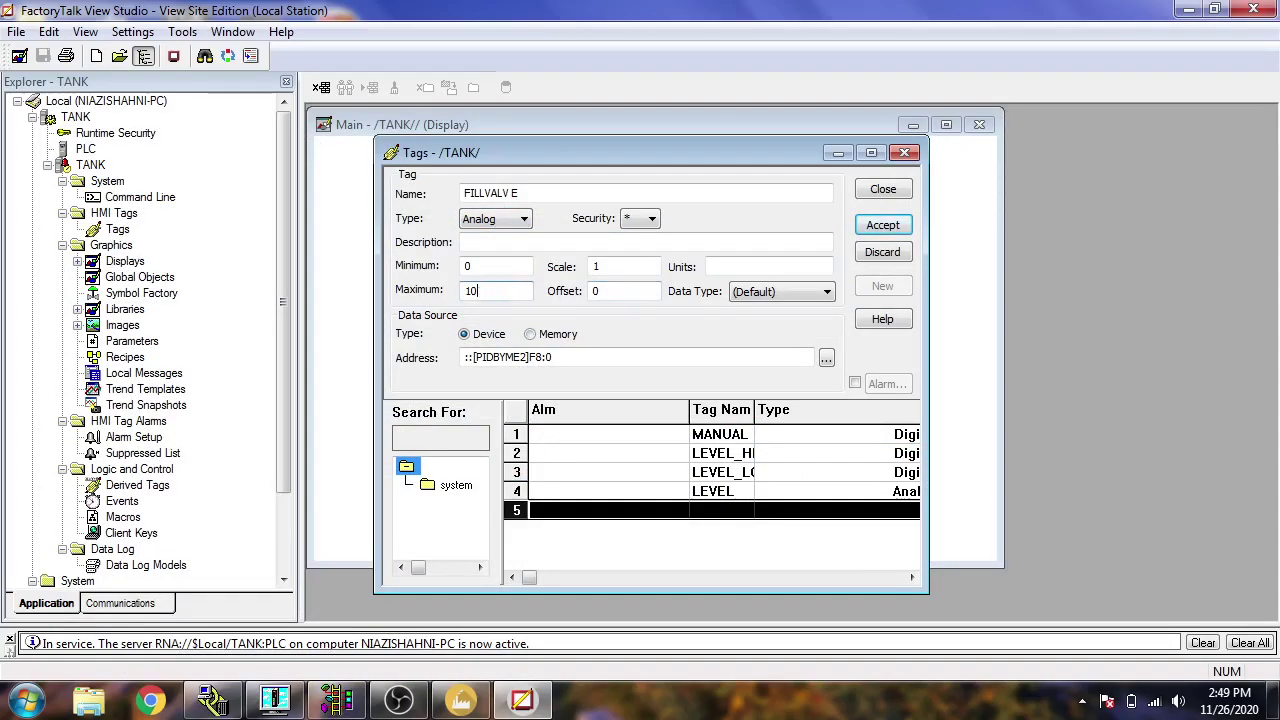
pyautogui.press('Tab')
# Step: Pick F8:1 from the online F8 file as the fill valve tag's address and try to accept the tag
pyautogui.click(826, 354)
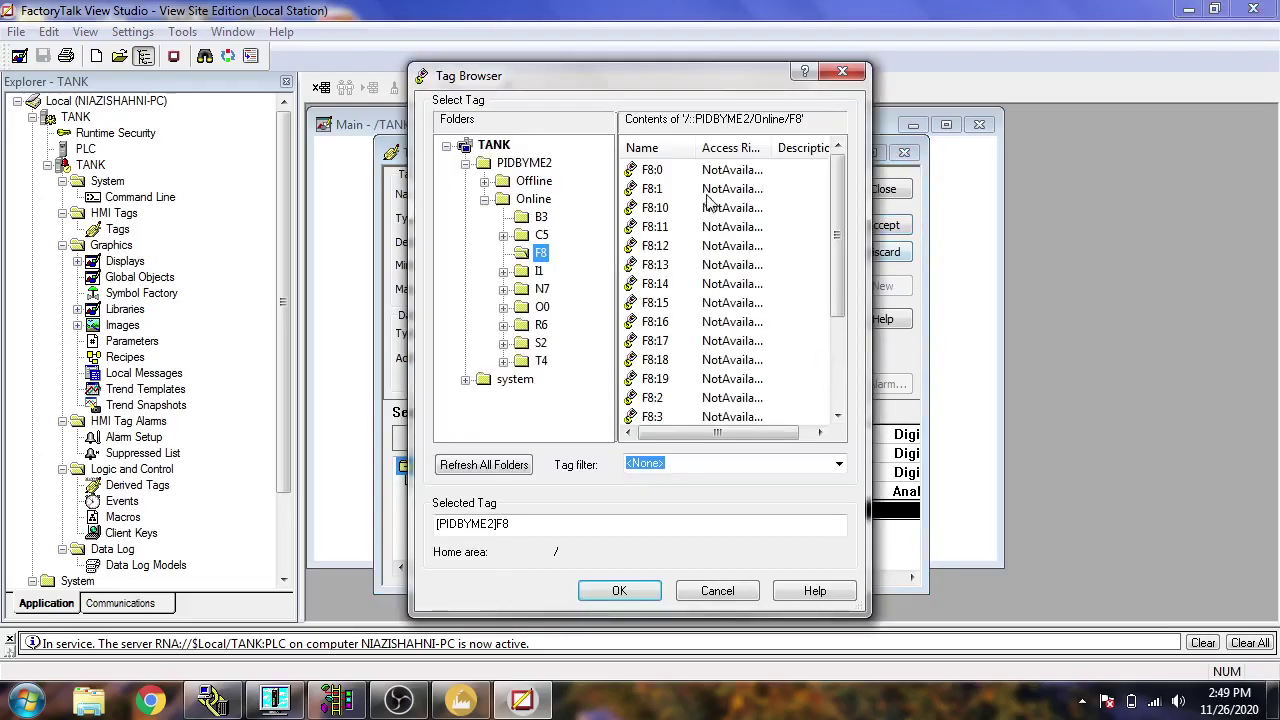
pyautogui.click(718, 190)
pyautogui.doubleClick(718, 190)
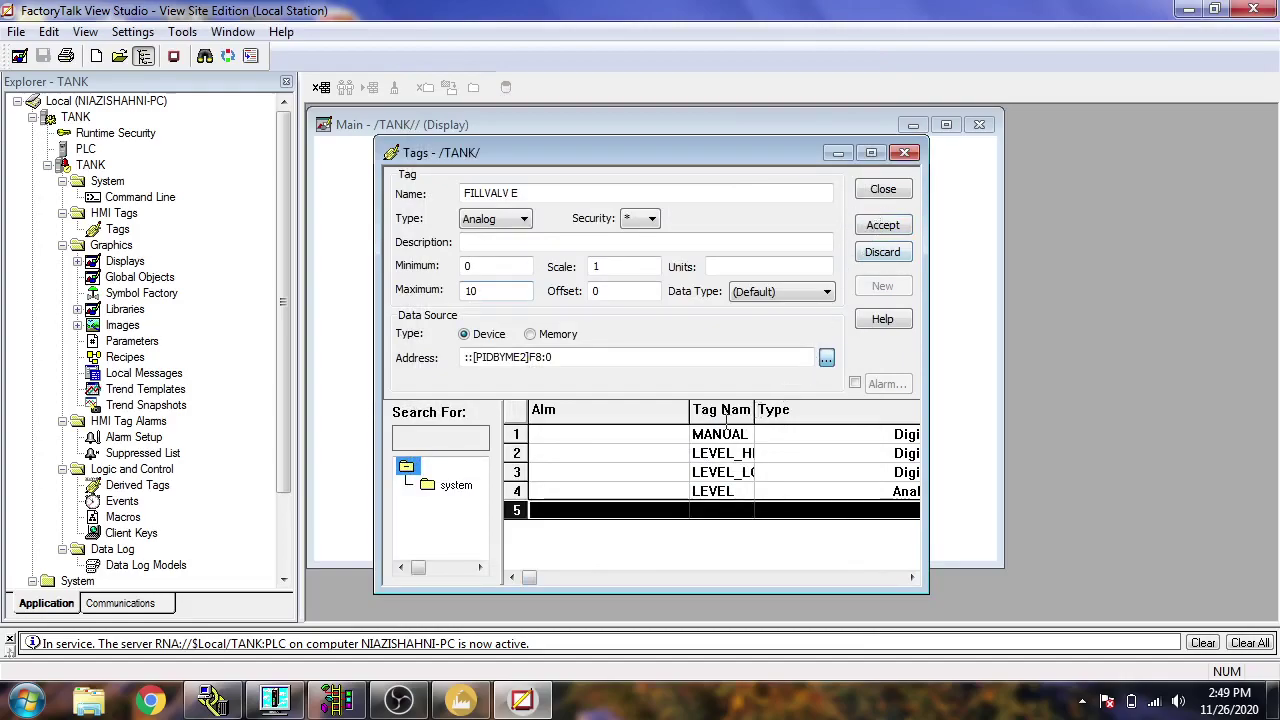
pyautogui.click(870, 228)
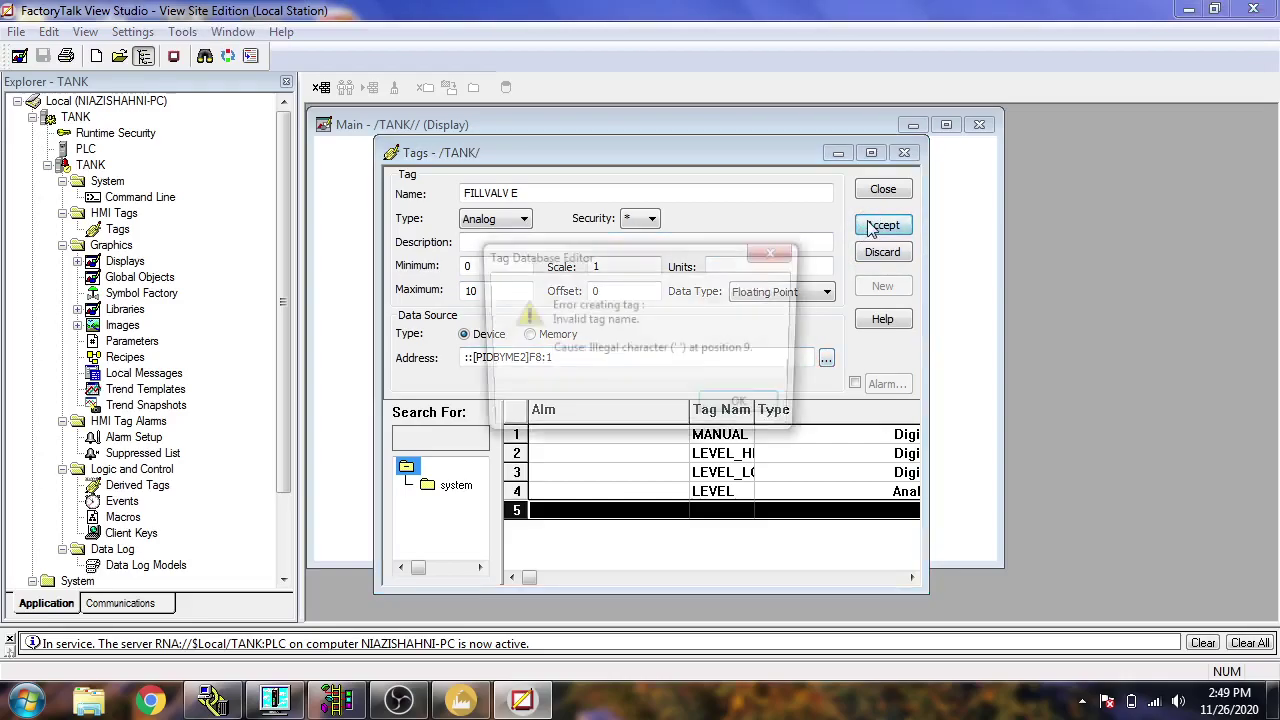
pyautogui.click(733, 409)
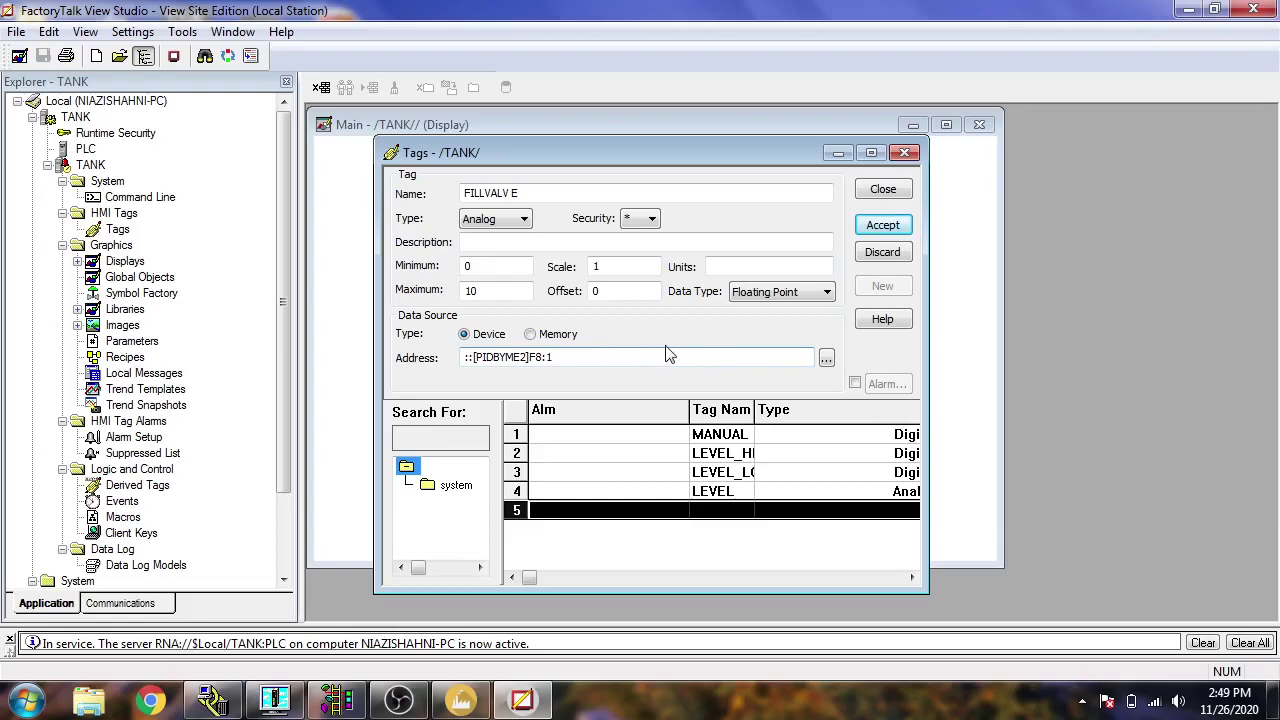
pyautogui.click(870, 230)
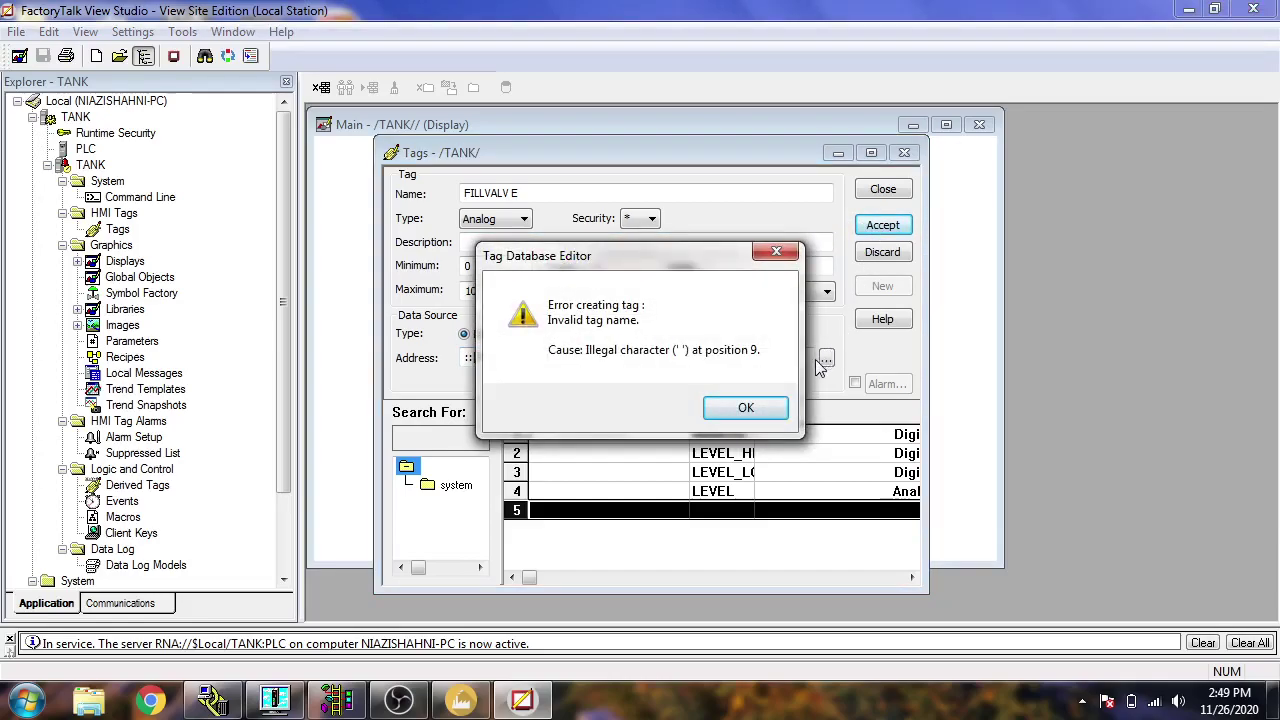
pyautogui.click(790, 254)
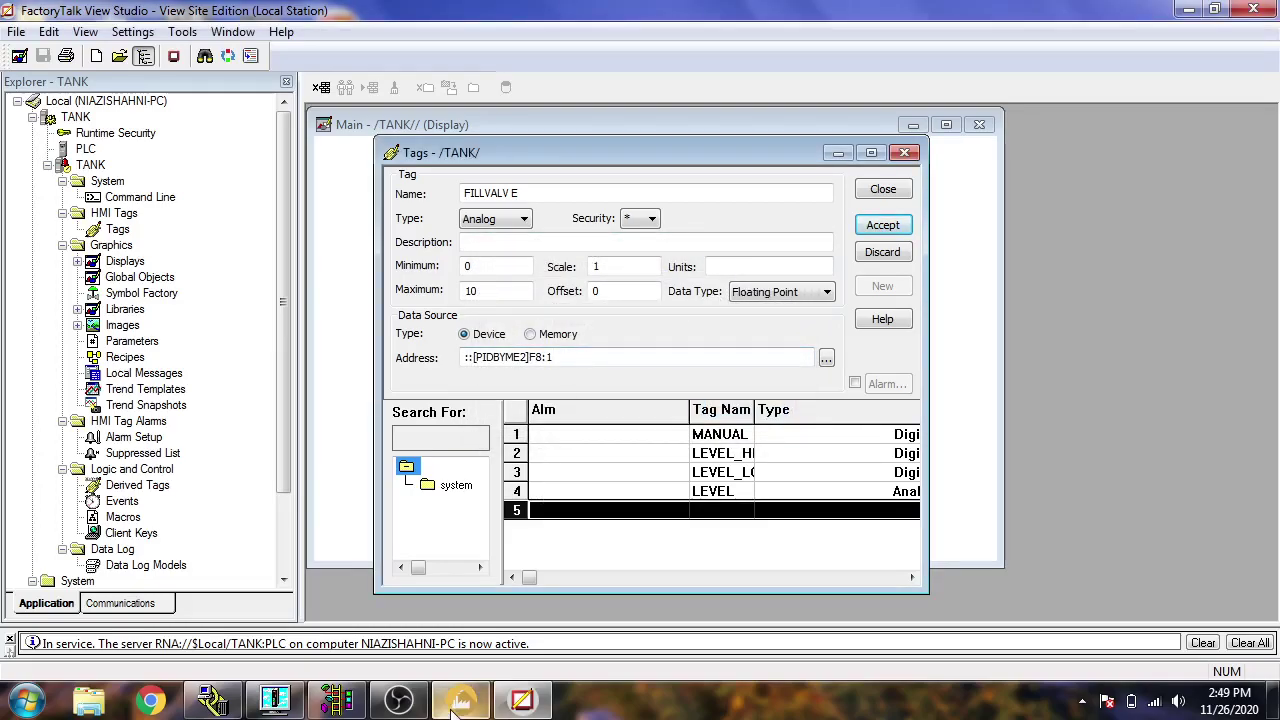
# Step: Recheck the fill valve symbol in RSLogix 500, change the tag name to FILL_VALV E, and try to accept it
pyautogui.click(337, 700)
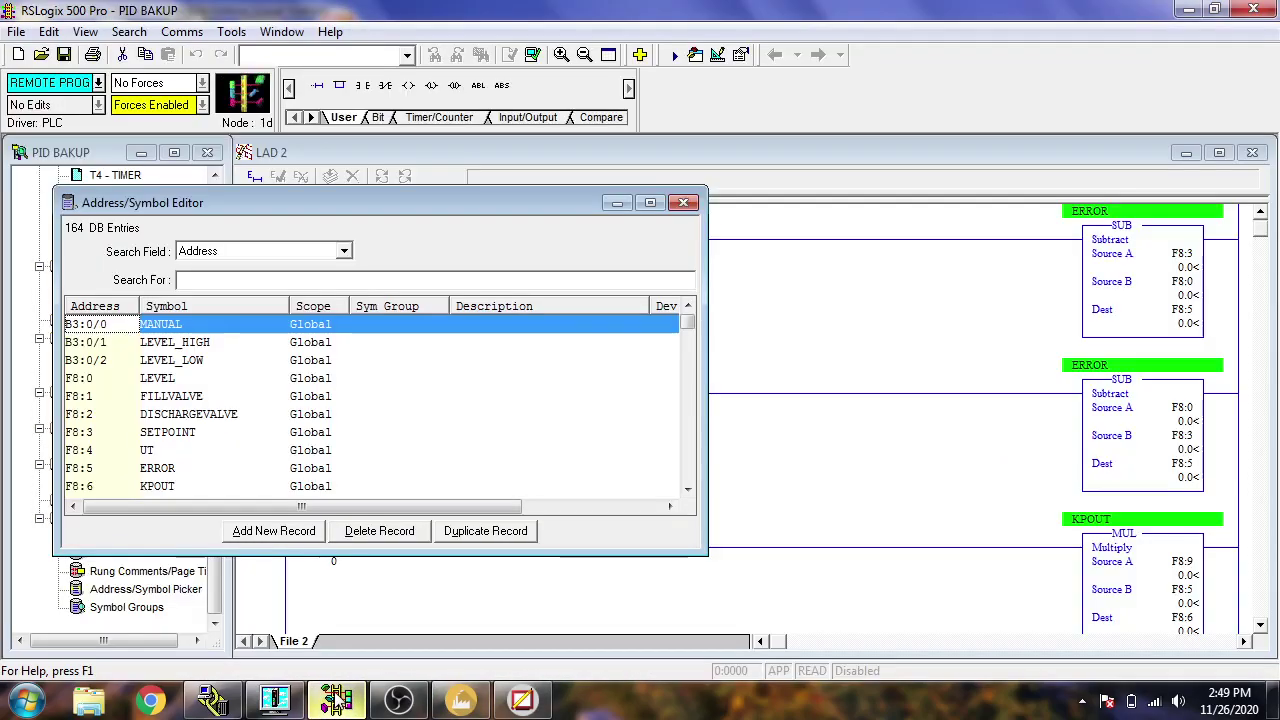
pyautogui.hotkey('alt', 'Tab')
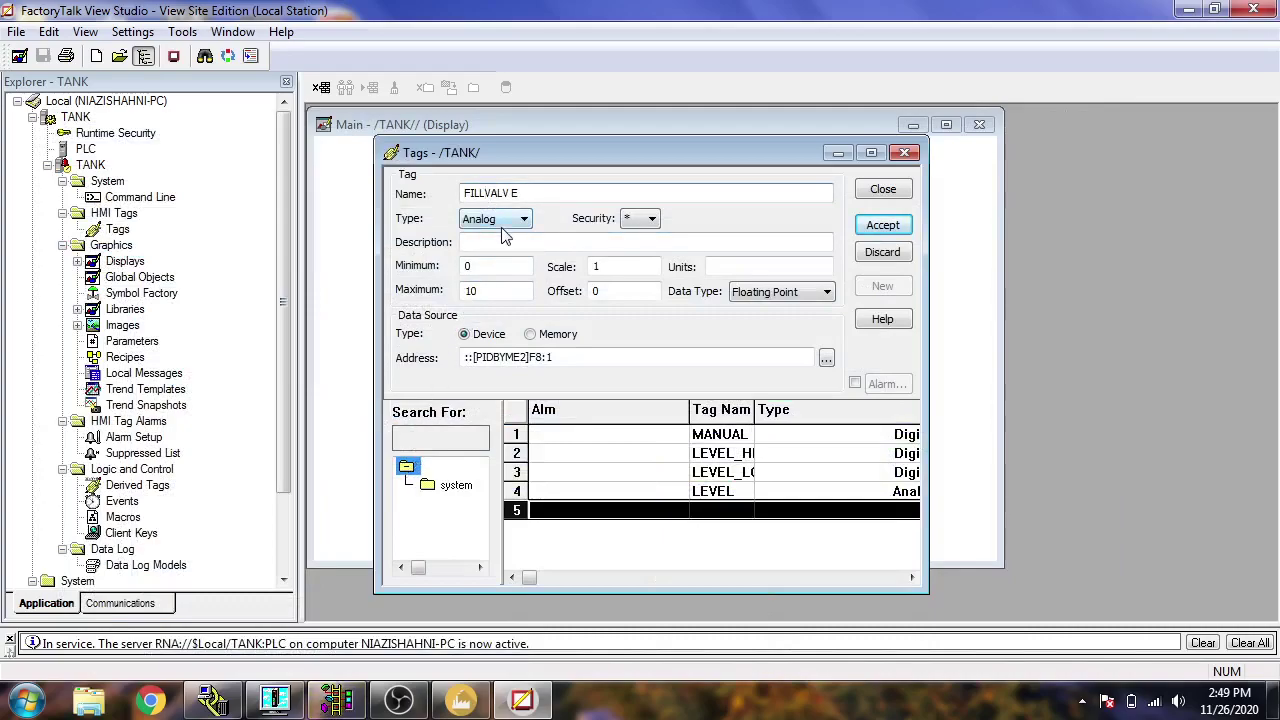
pyautogui.write('_')
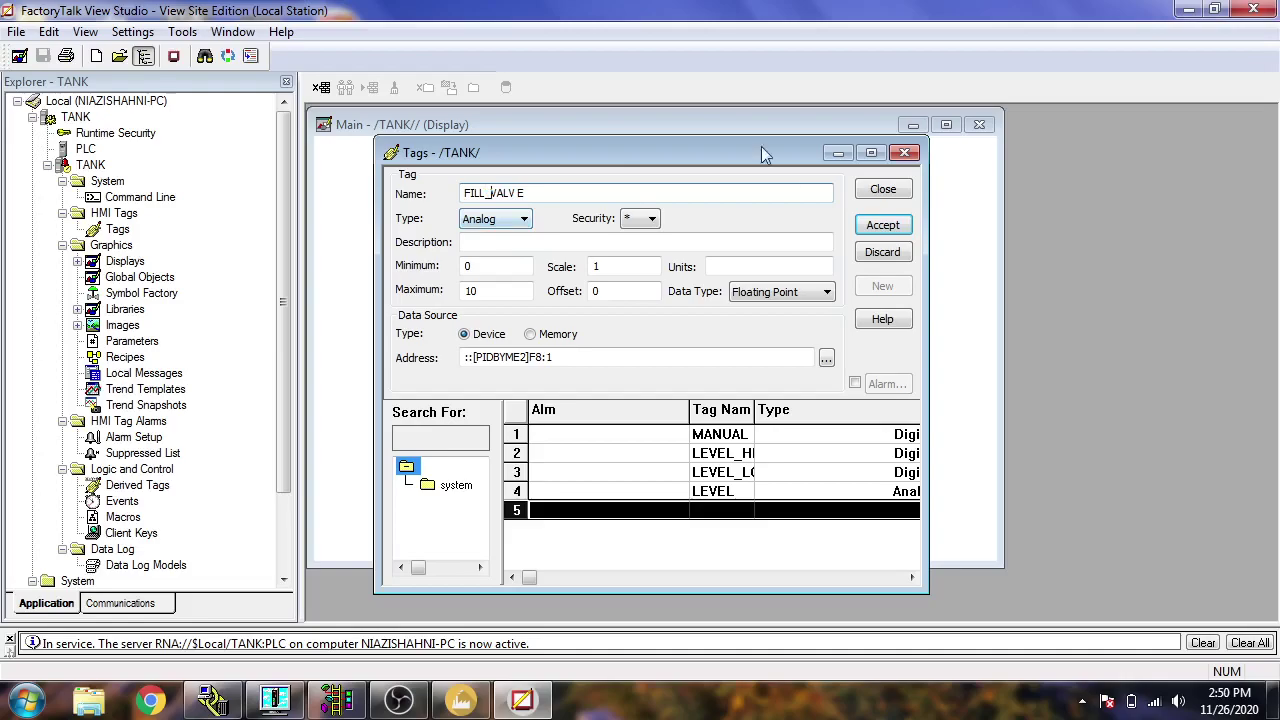
pyautogui.click(880, 227)
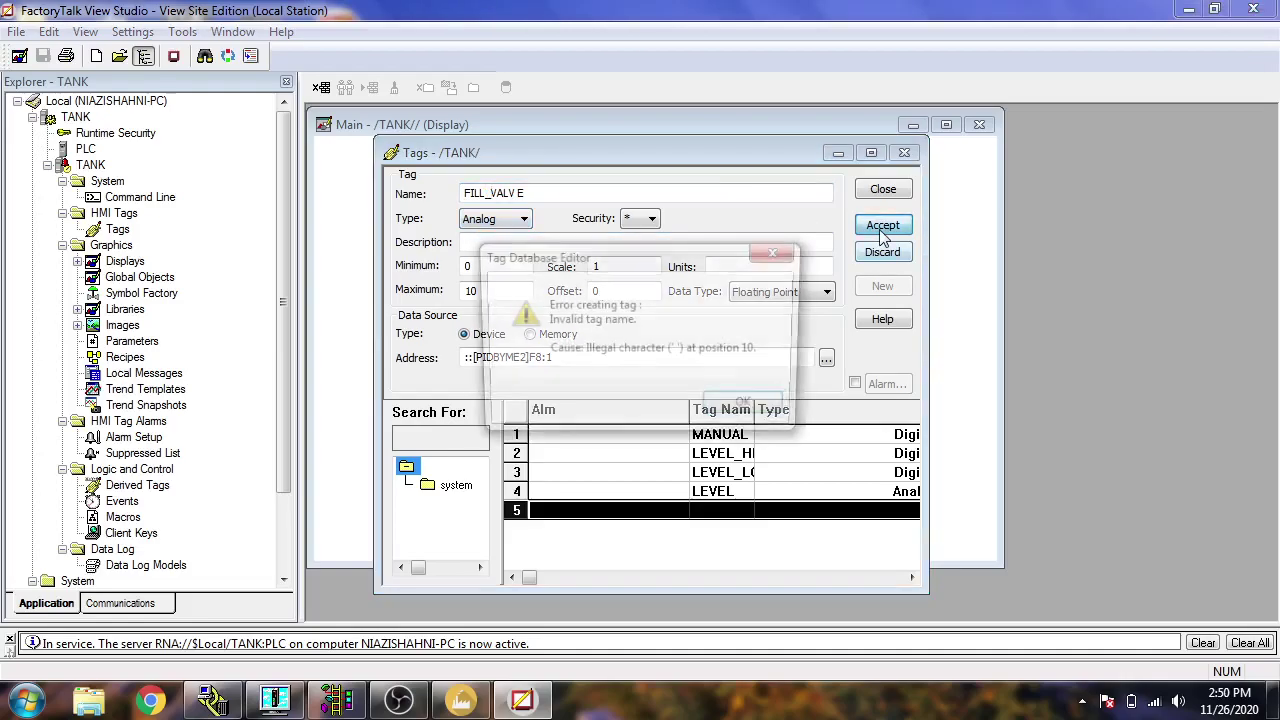
pyautogui.click(758, 406)
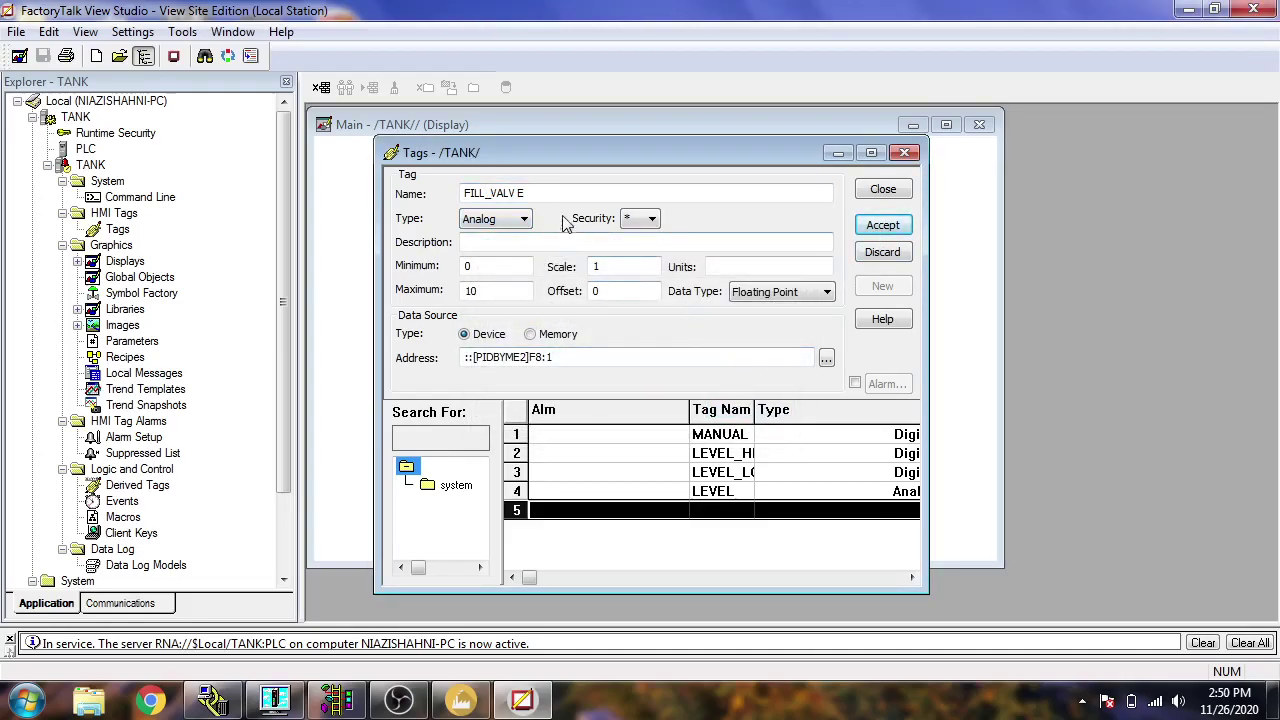
# Step: Reselect F8:1 as the fill valve tag's address and review its data type, security and tag type options
pyautogui.click(826, 357)
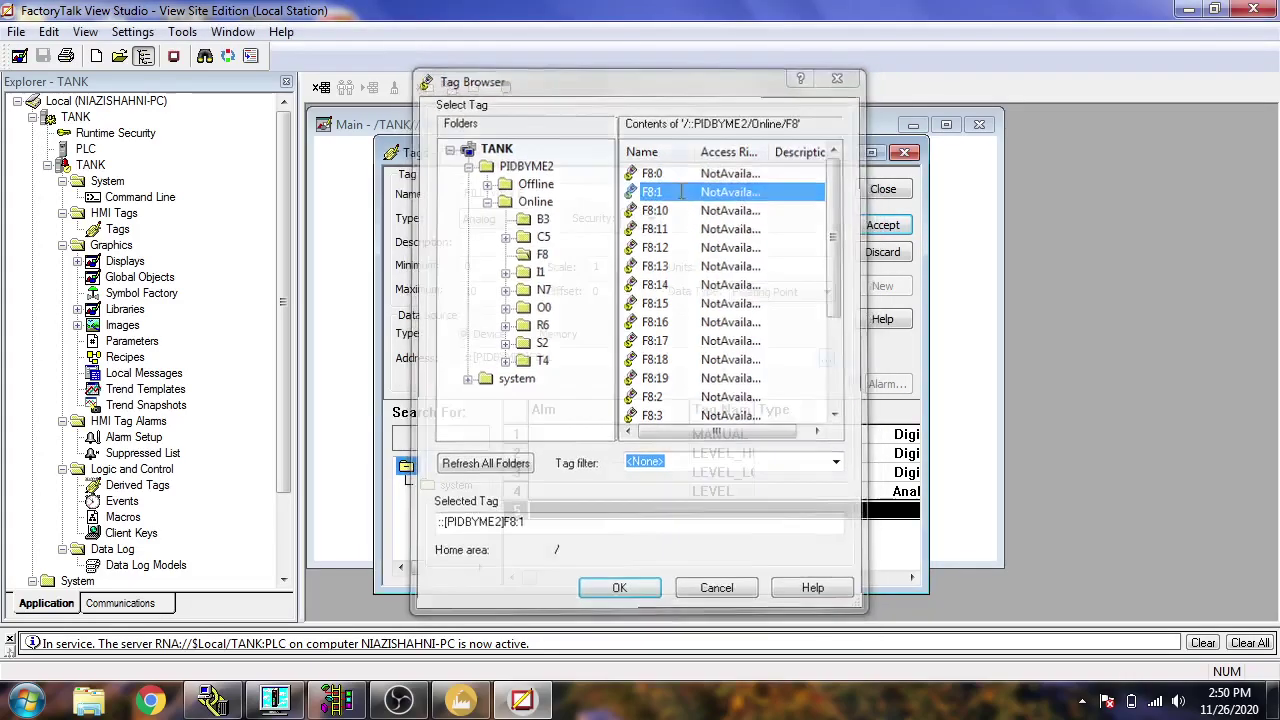
pyautogui.doubleClick(680, 192)
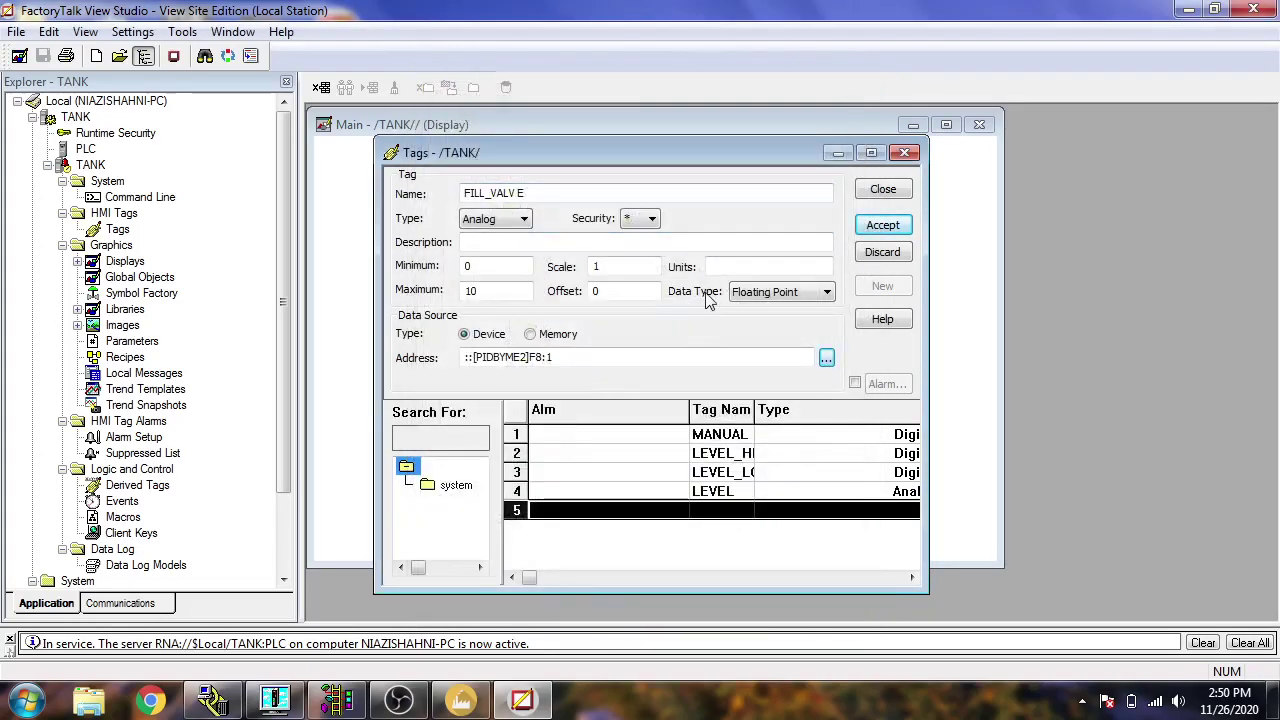
pyautogui.click(780, 291)
pyautogui.click(684, 290)
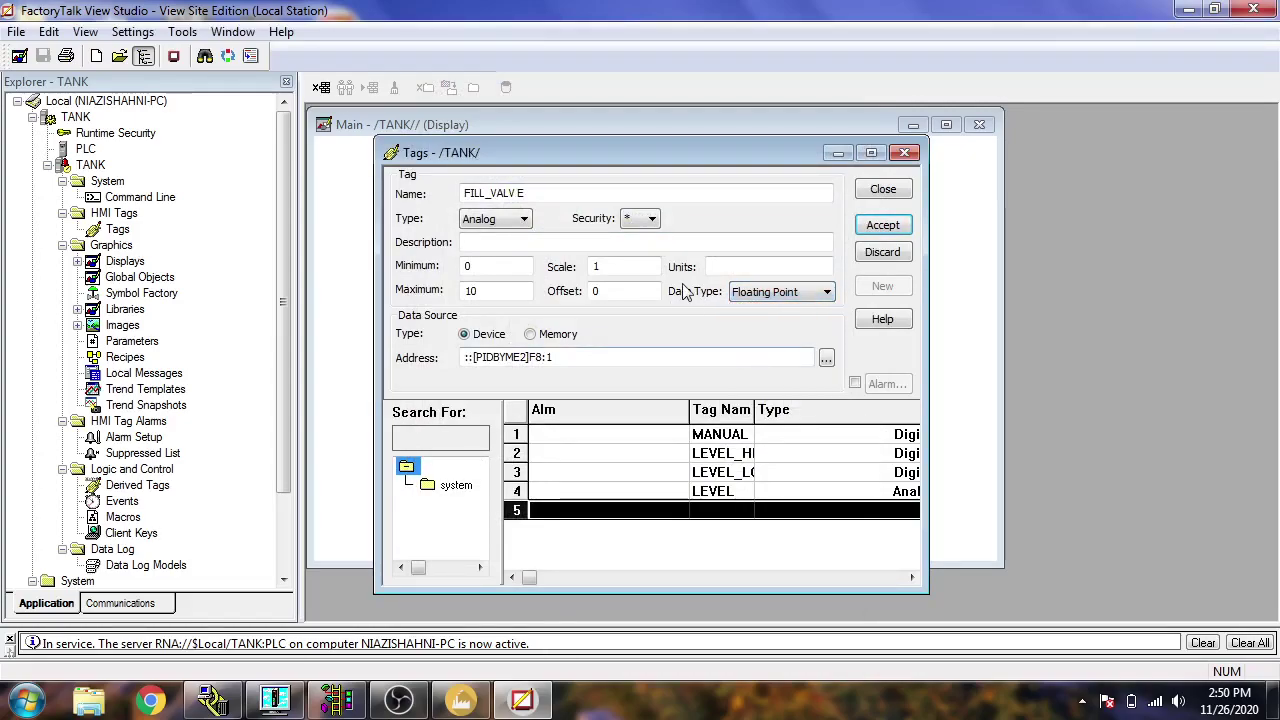
pyautogui.click(650, 220)
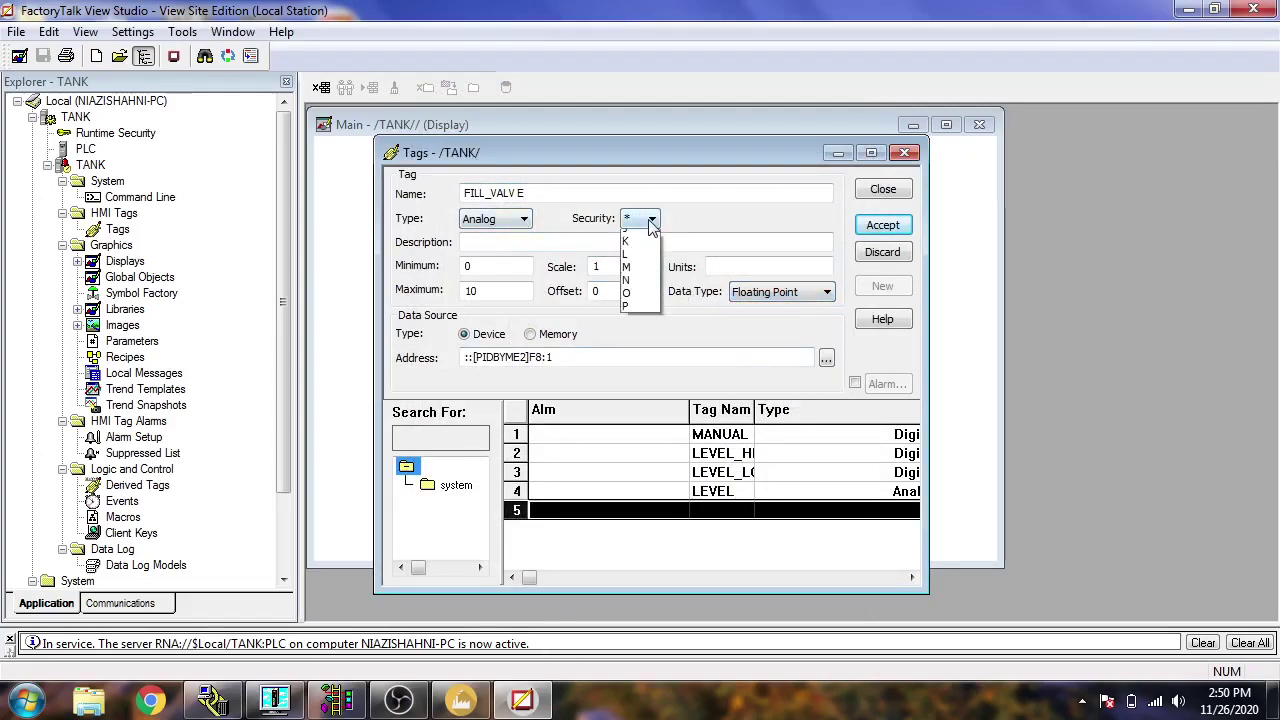
pyautogui.click(650, 220)
pyautogui.click(520, 219)
pyautogui.click(518, 239)
# Step: Correct the fill valve tag's name to FILLVALVE without any space or underscore
pyautogui.moveTo(544, 193); pyautogui.dragTo(481, 192)
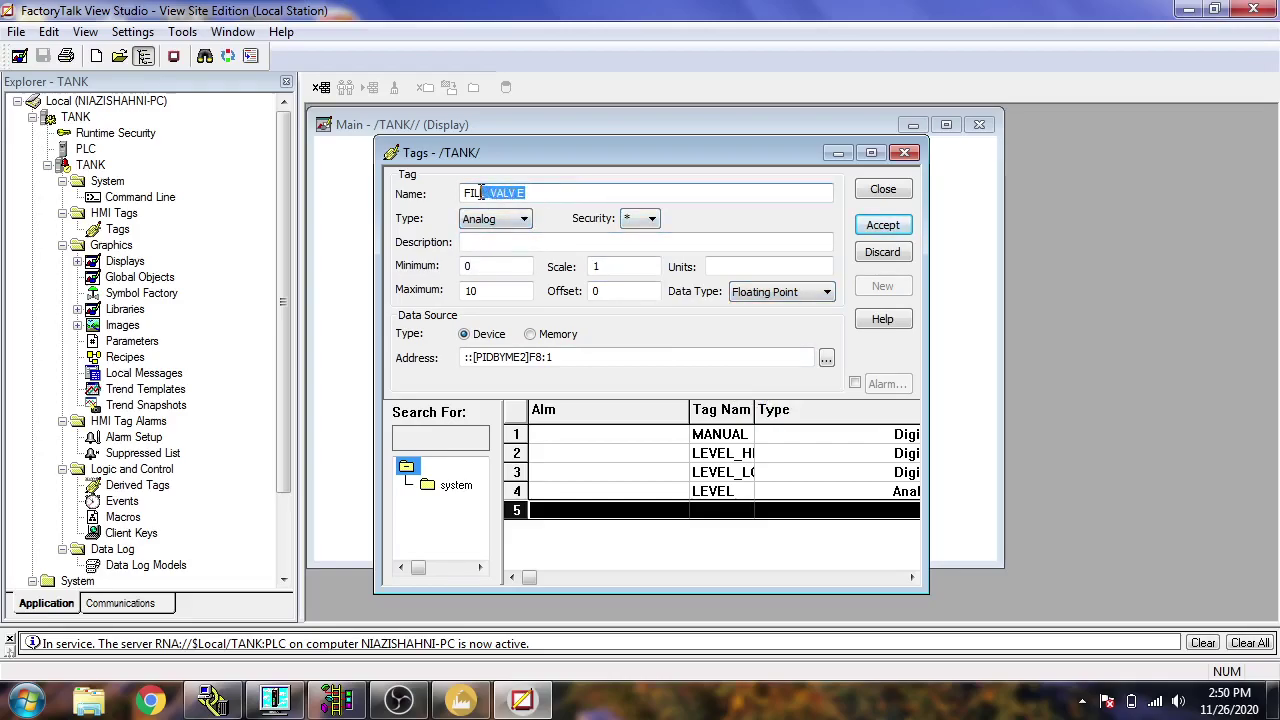
pyautogui.press('BackSpace')
pyautogui.press('BackSpace')
pyautogui.press('BackSpace')
pyautogui.press('BackSpace')
pyautogui.press('BackSpace')
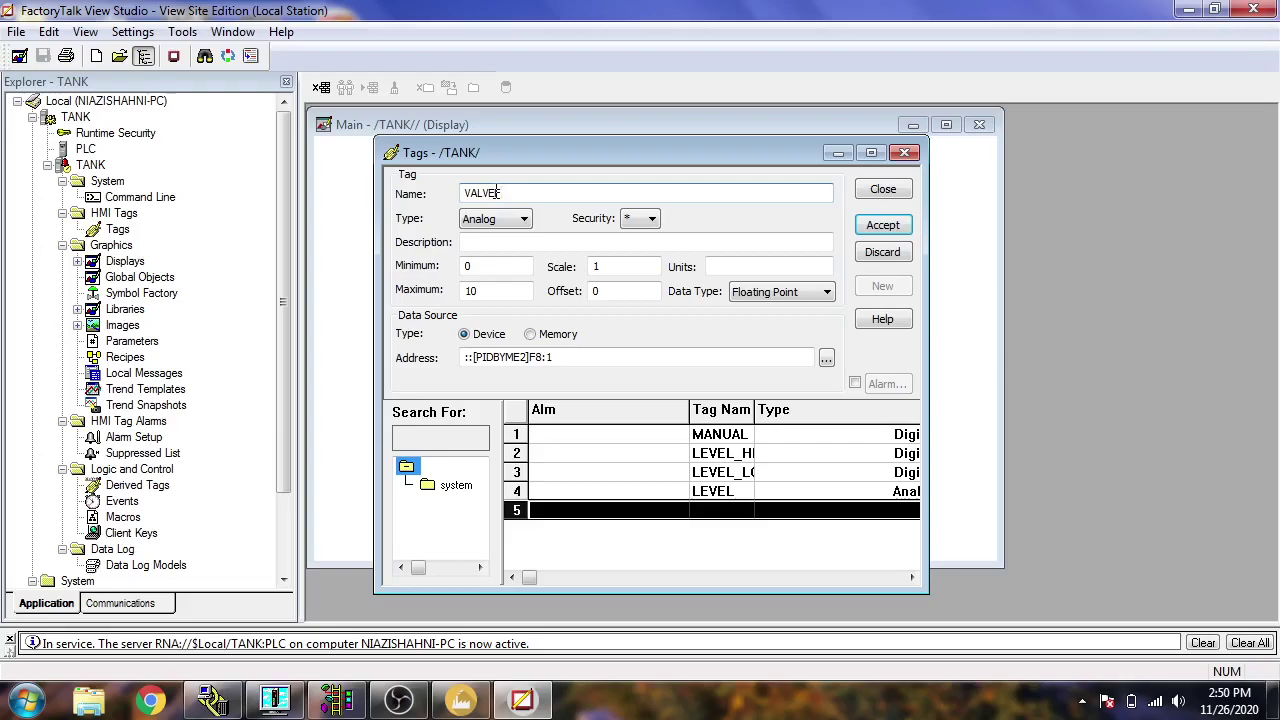
pyautogui.moveTo(543, 197); pyautogui.dragTo(453, 181)
pyautogui.write('FILL')
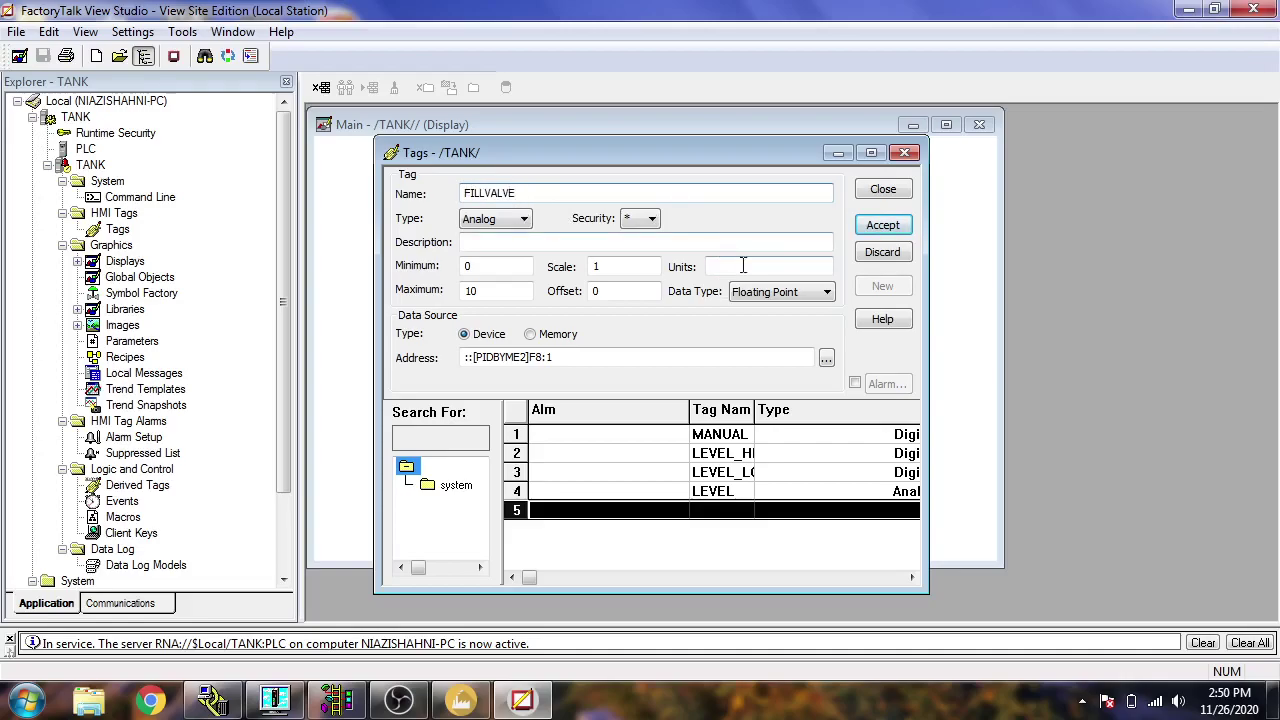
# Step: Accept the FILLVALVE tag and define a new analog tag named DISCHARGEVALVE with a maximum of 10
pyautogui.click(874, 226)
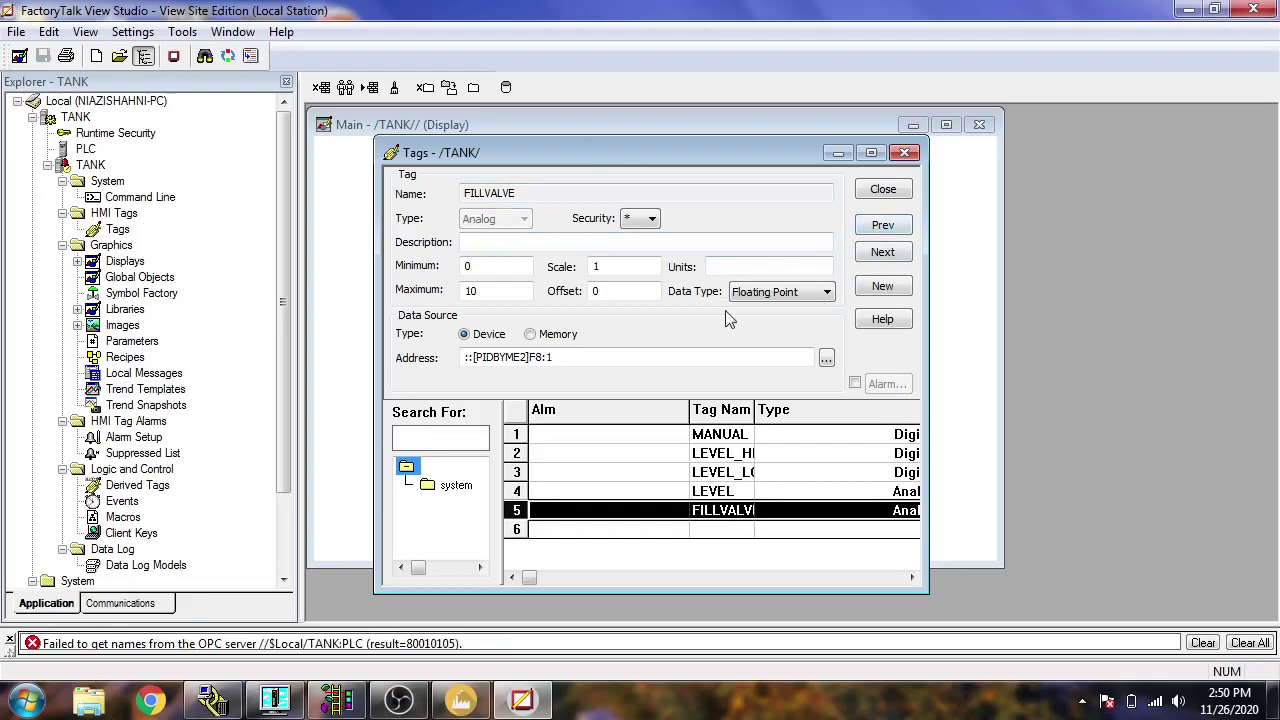
pyautogui.click(882, 252)
pyautogui.click(637, 194)
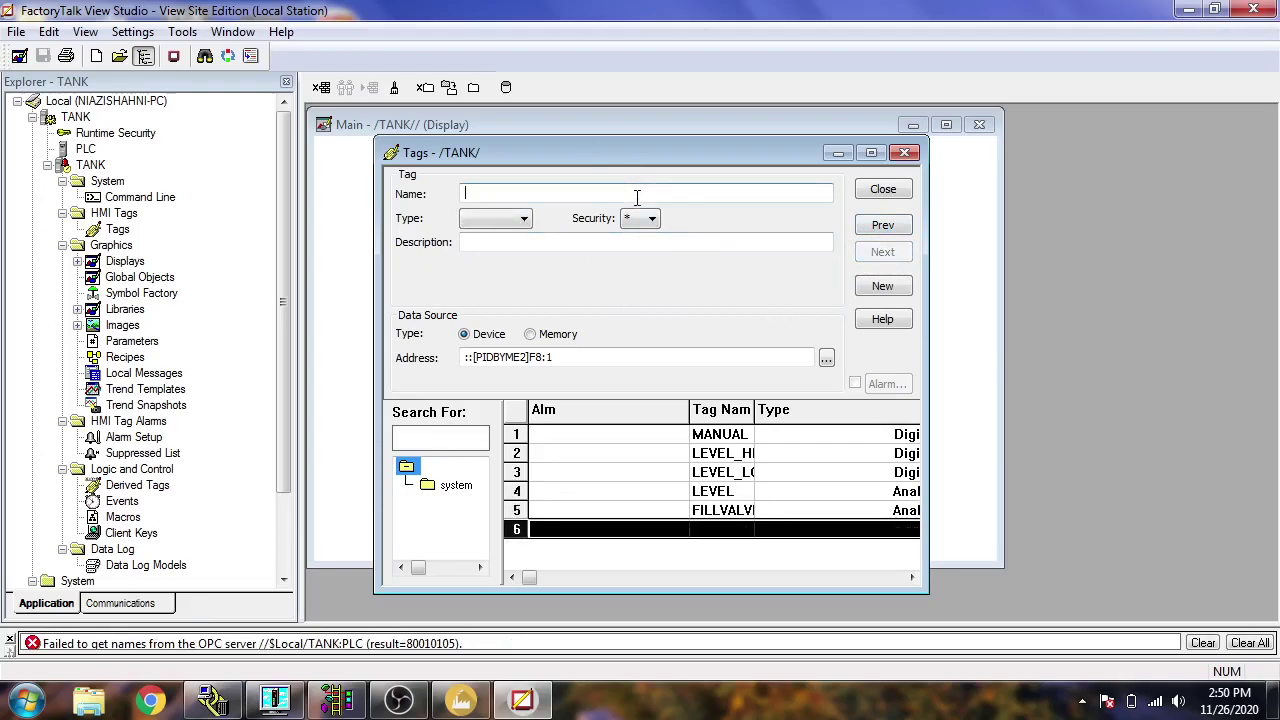
pyautogui.write('DISCHARGEVALVE')
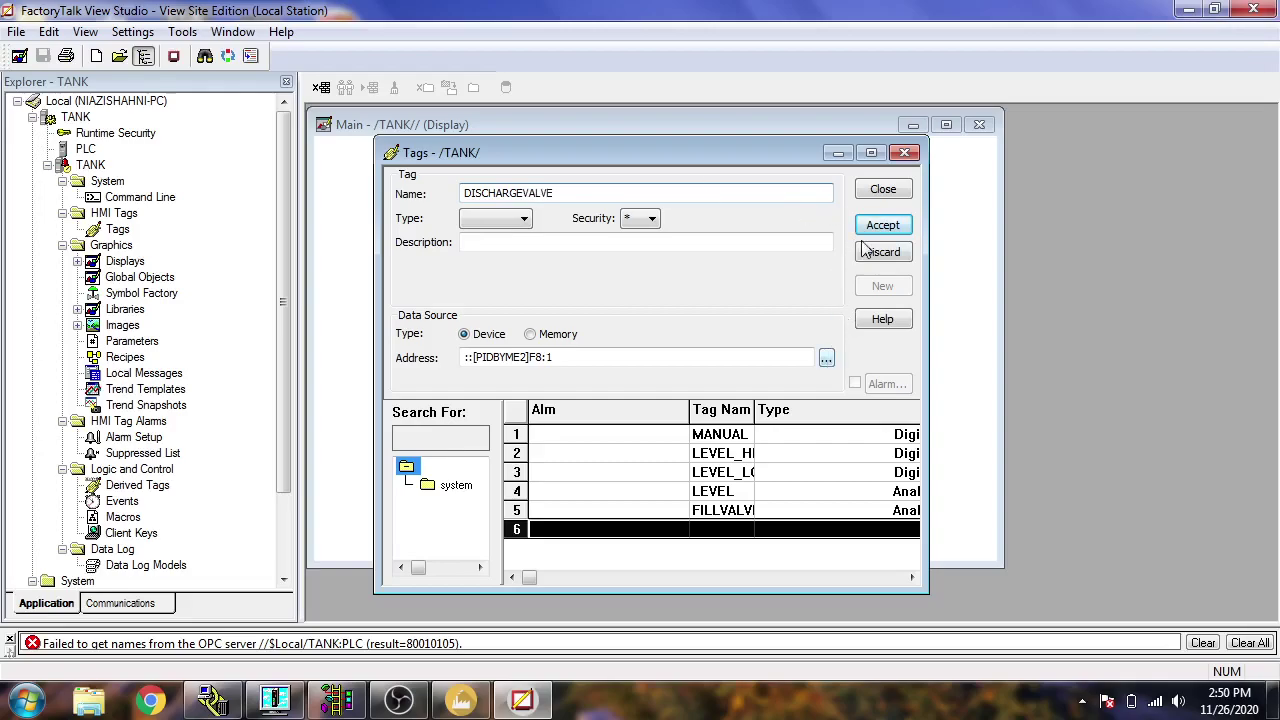
pyautogui.click(523, 218)
pyautogui.click(482, 230)
pyautogui.click(493, 291)
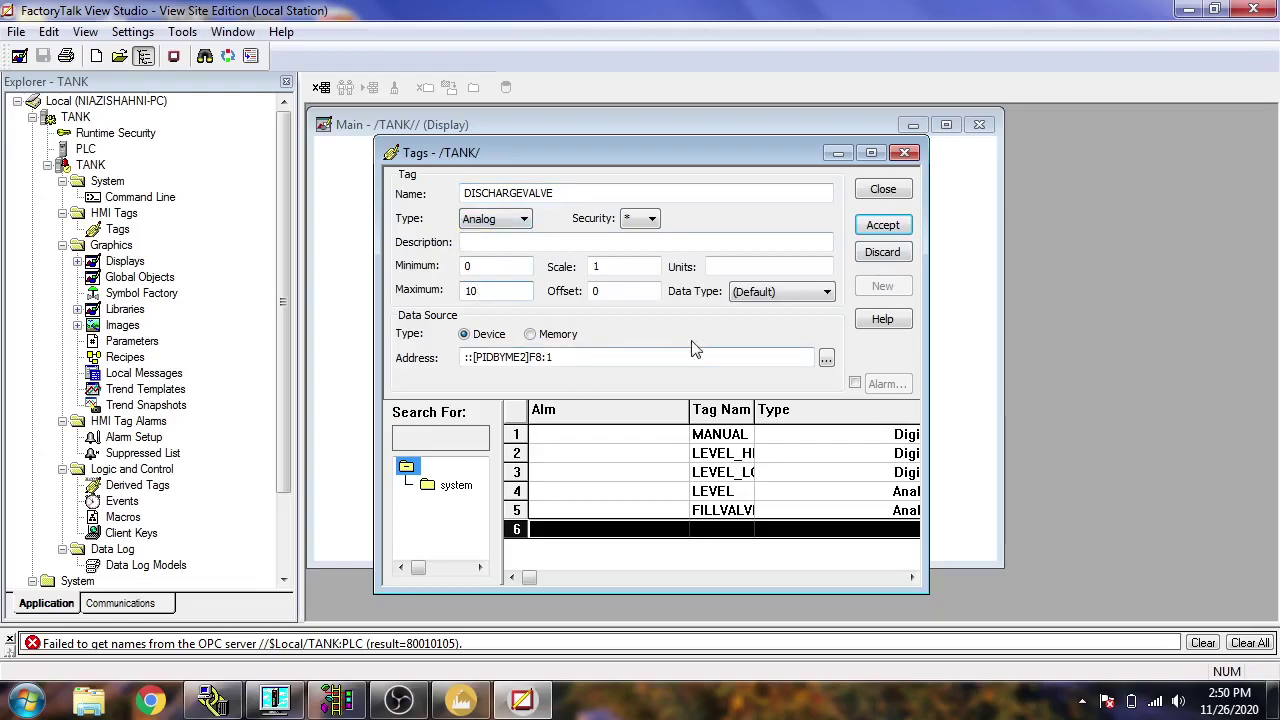
# Step: Assign F8:2 from the online F8 file as the discharge valve tag's address and accept the tag
pyautogui.click(826, 358)
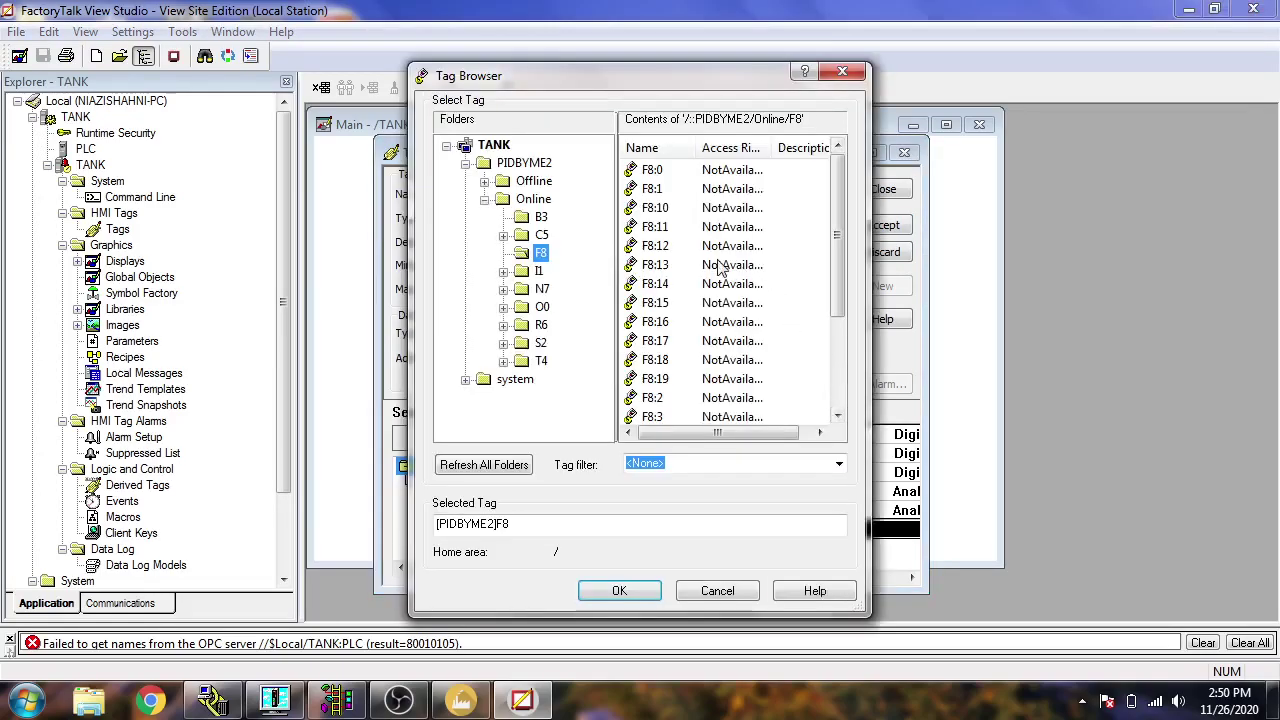
pyautogui.doubleClick(680, 398)
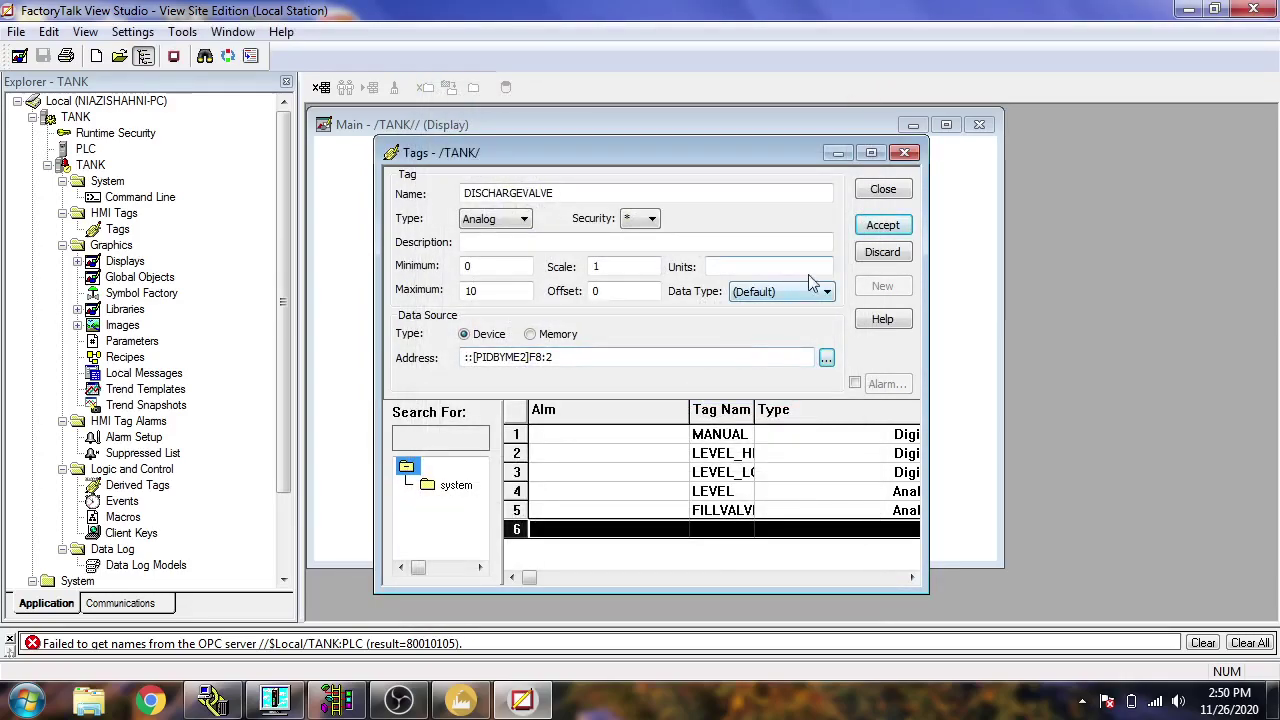
pyautogui.click(885, 225)
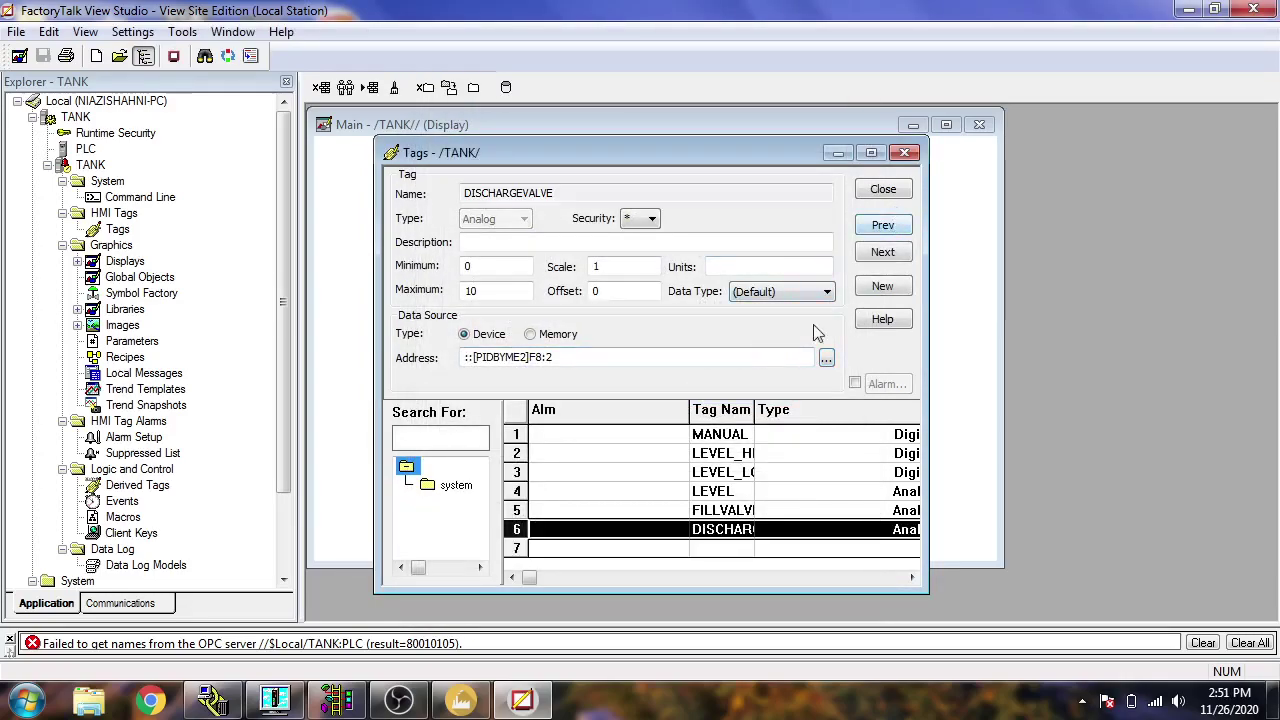
# Step: Switch to the Address/Symbol Editor in RSLogix 500 and take the PLC project offline
pyautogui.click(336, 700)
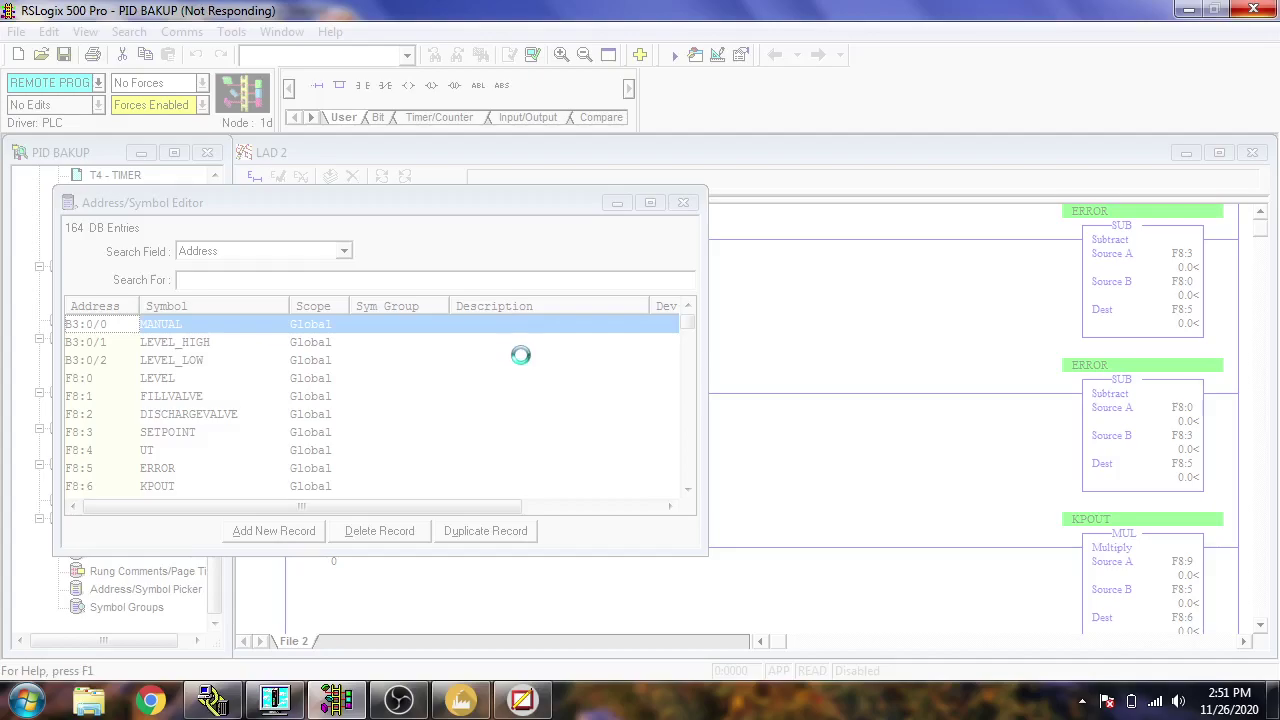
pyautogui.click(399, 700)
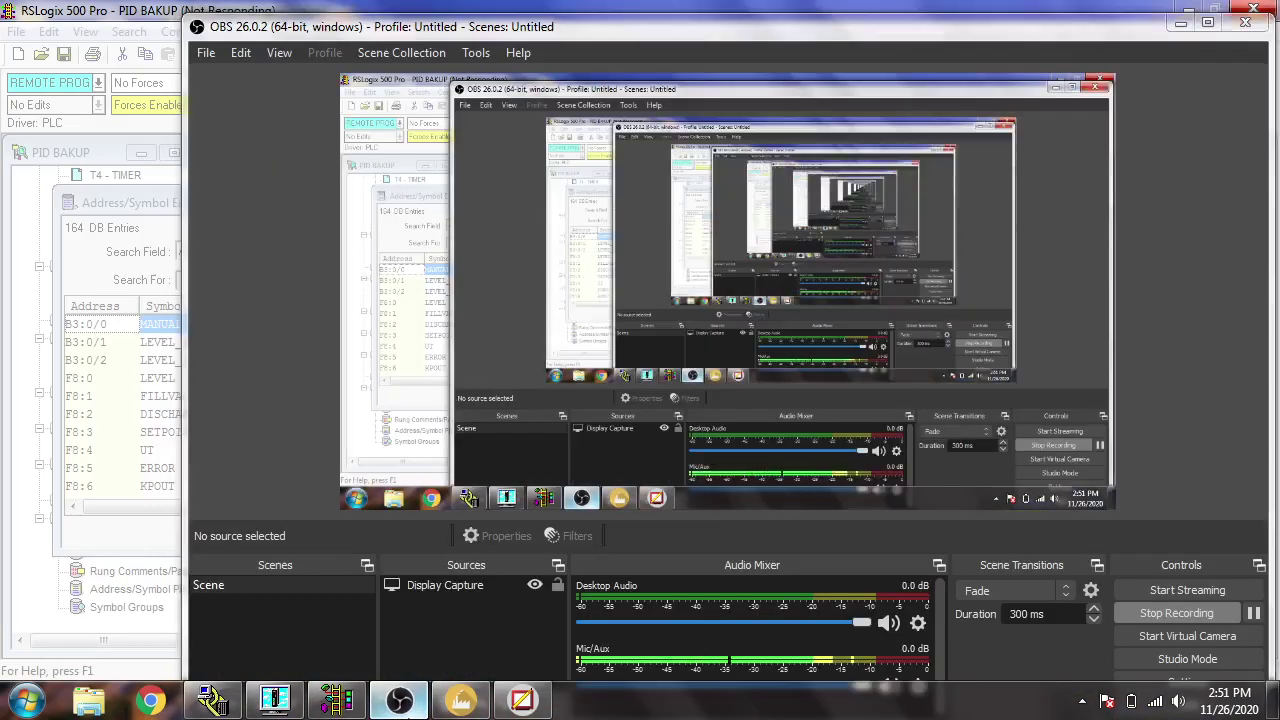
pyautogui.click(399, 700)
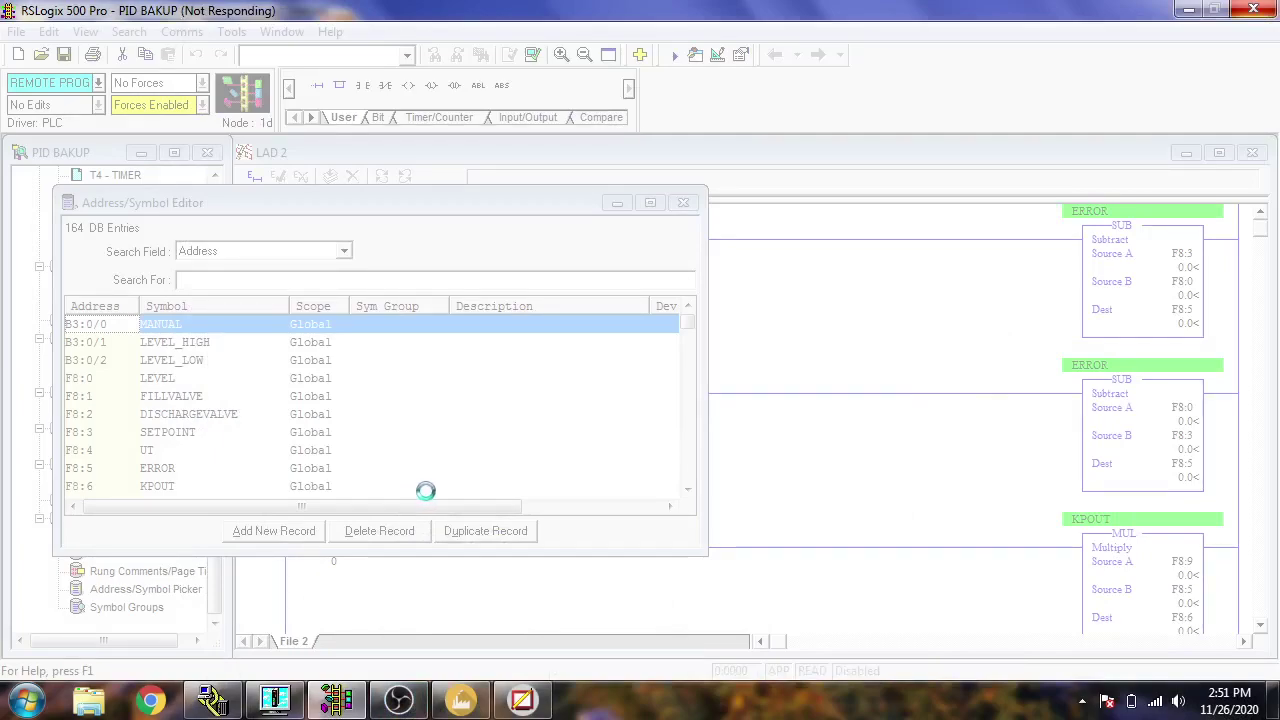
pyautogui.click(344, 702)
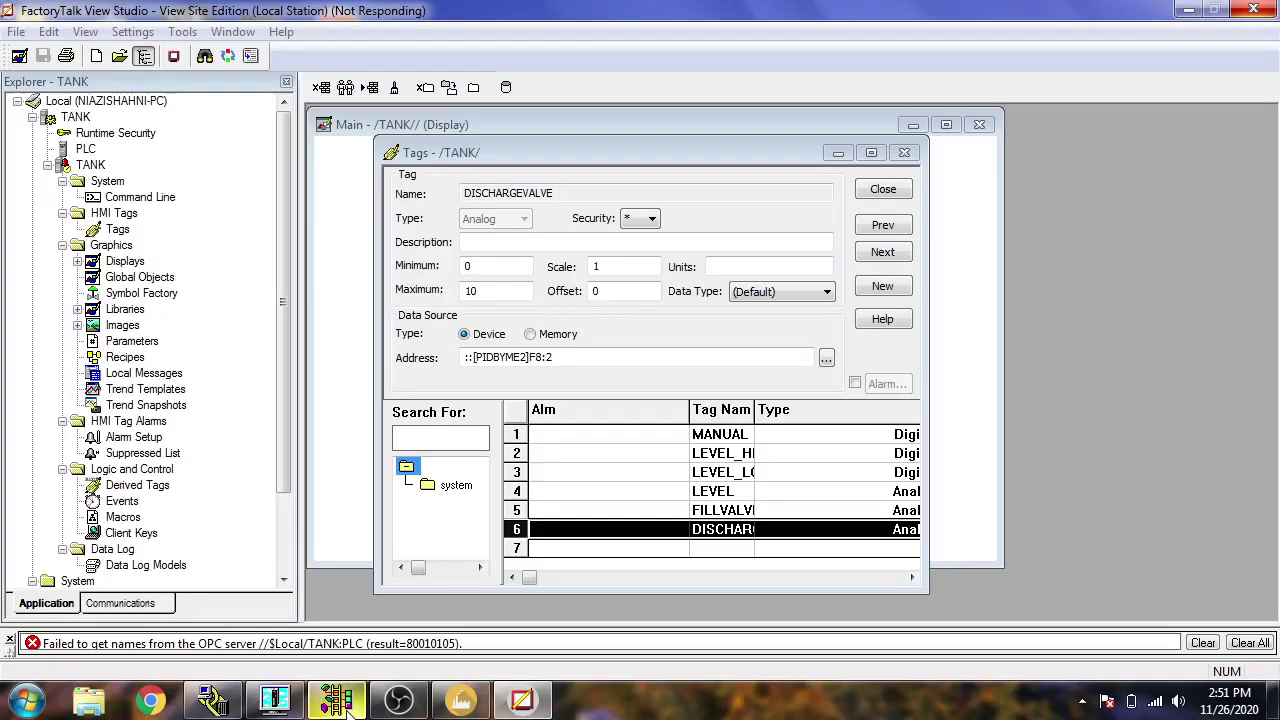
pyautogui.rightClick(346, 704)
pyautogui.click(346, 704)
pyautogui.click(348, 708)
pyautogui.click(346, 704)
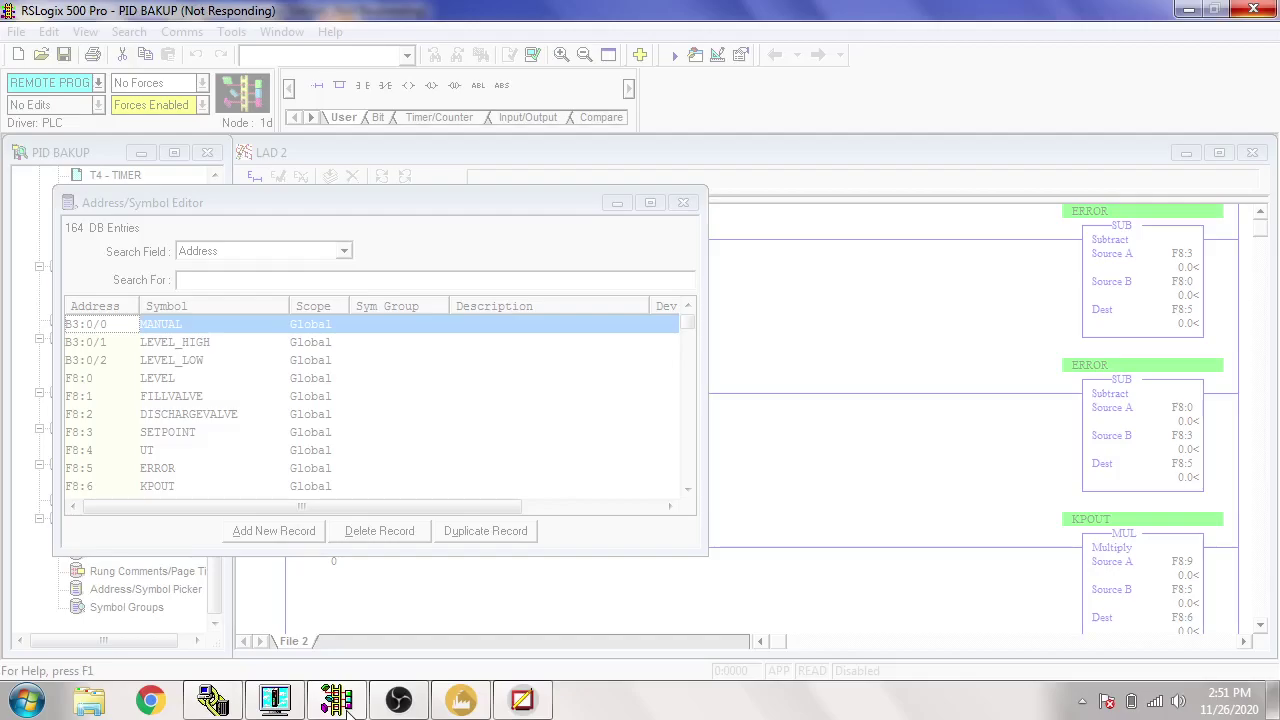
pyautogui.click(346, 706)
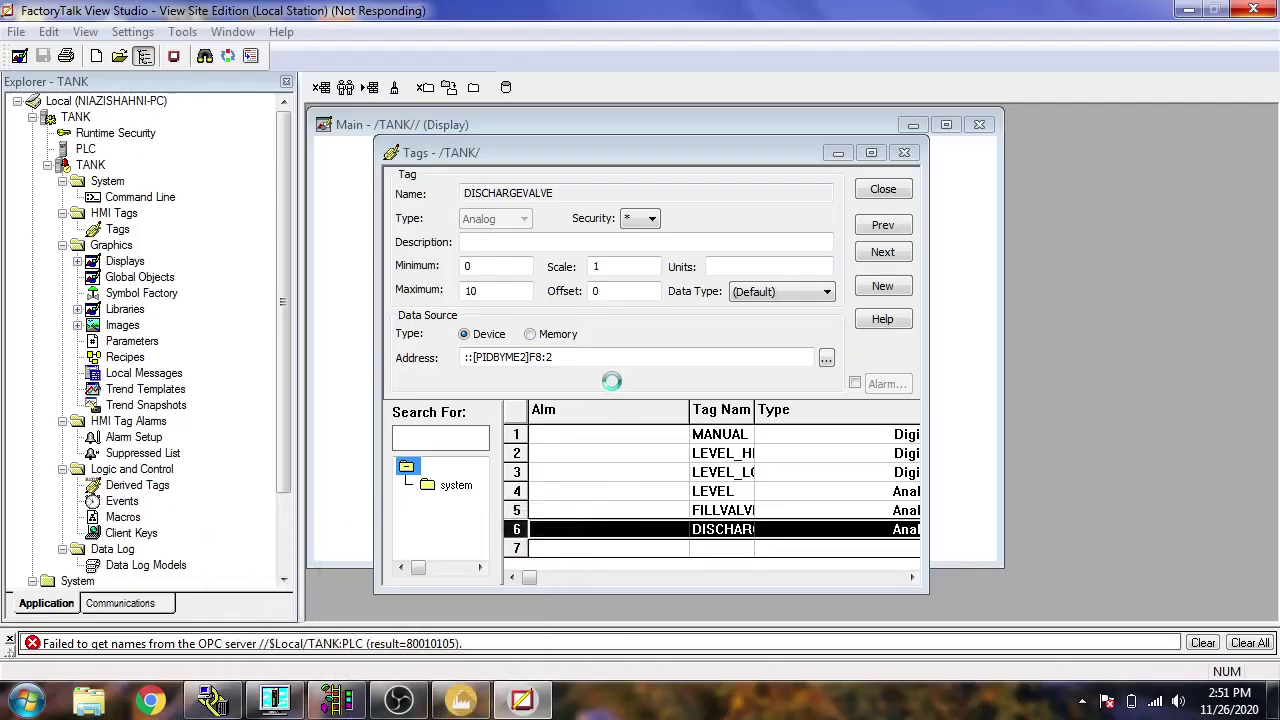
pyautogui.click(336, 700)
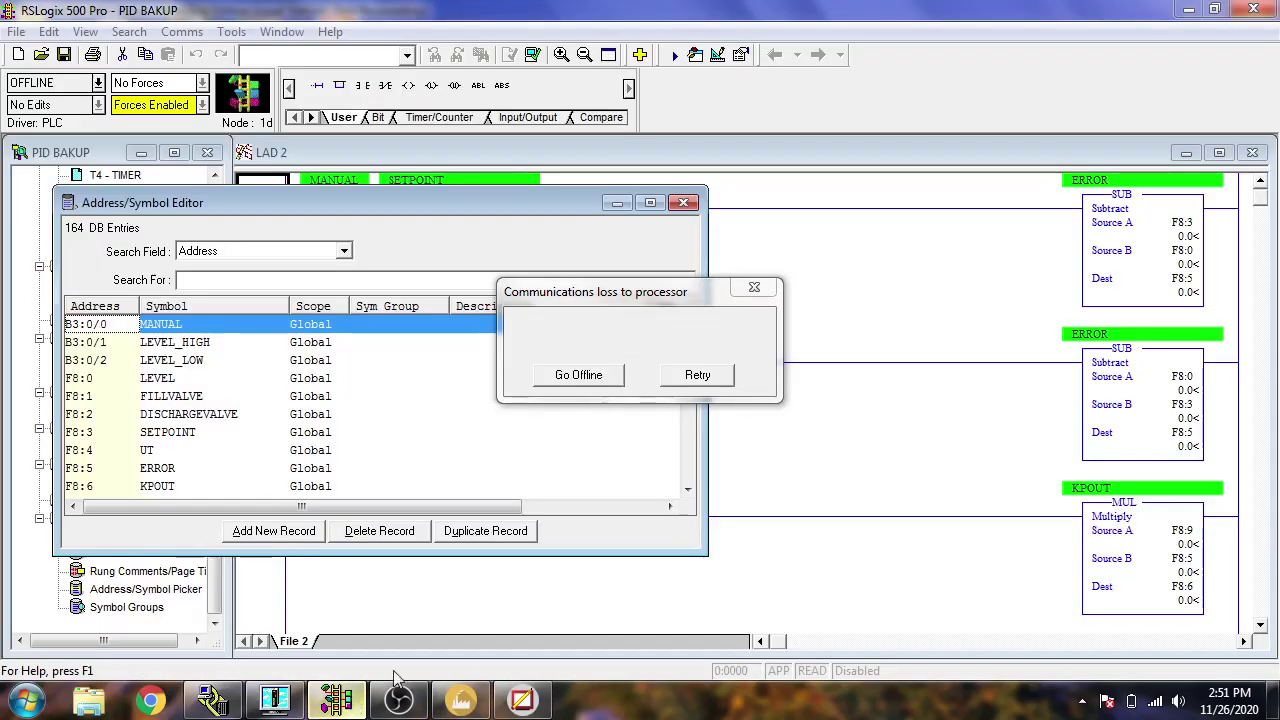
pyautogui.click(580, 375)
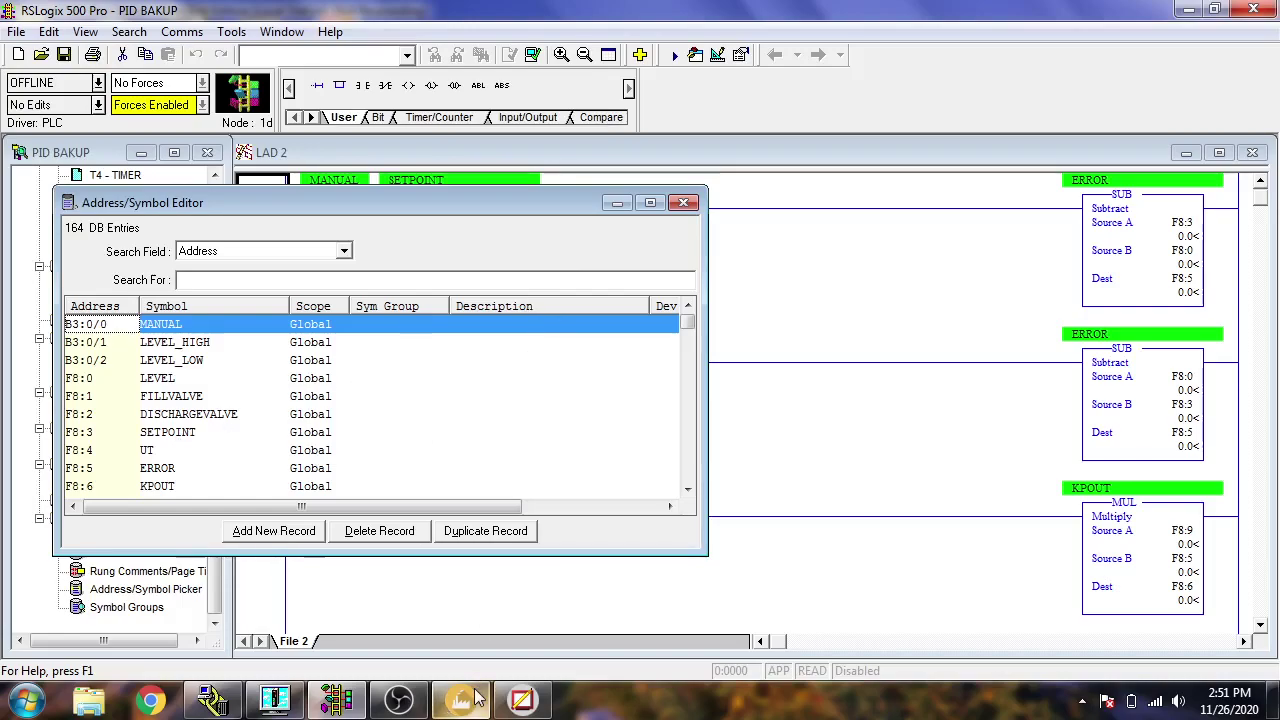
# Step: Switch back to the HMI tag editor in FactoryTalk View Studio
pyautogui.click(521, 700)
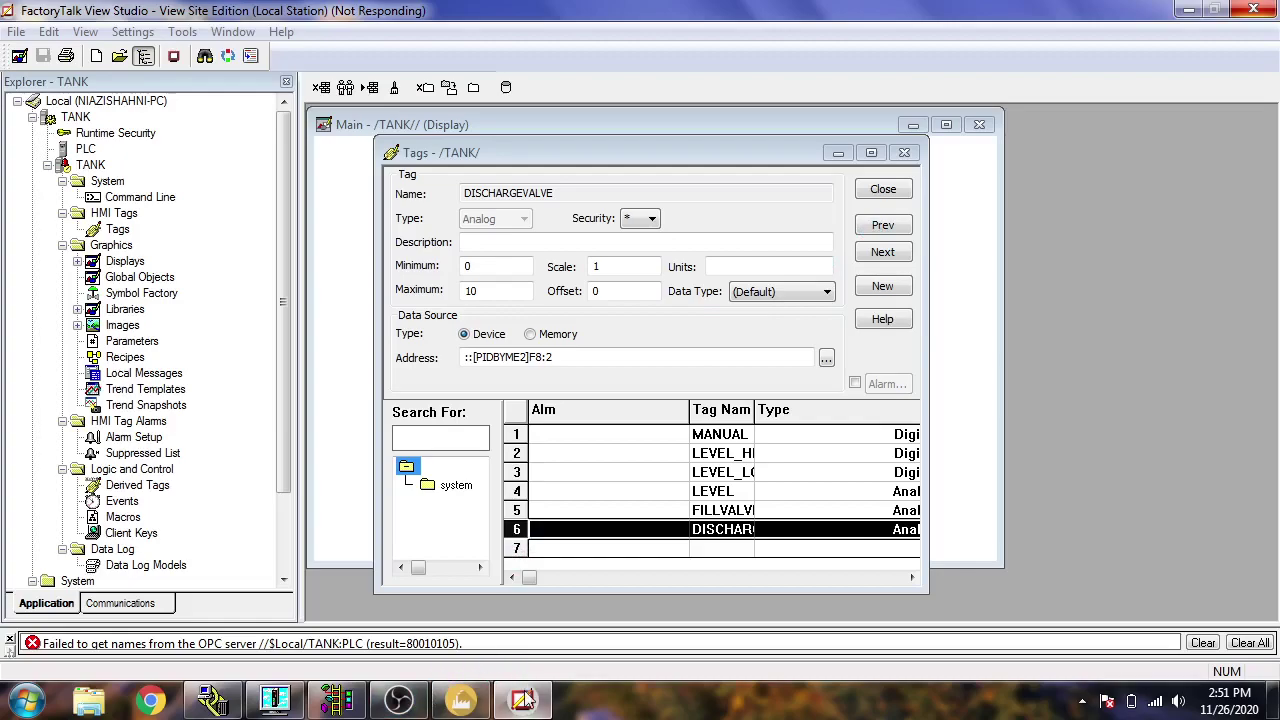
pyautogui.moveTo(413, 701)
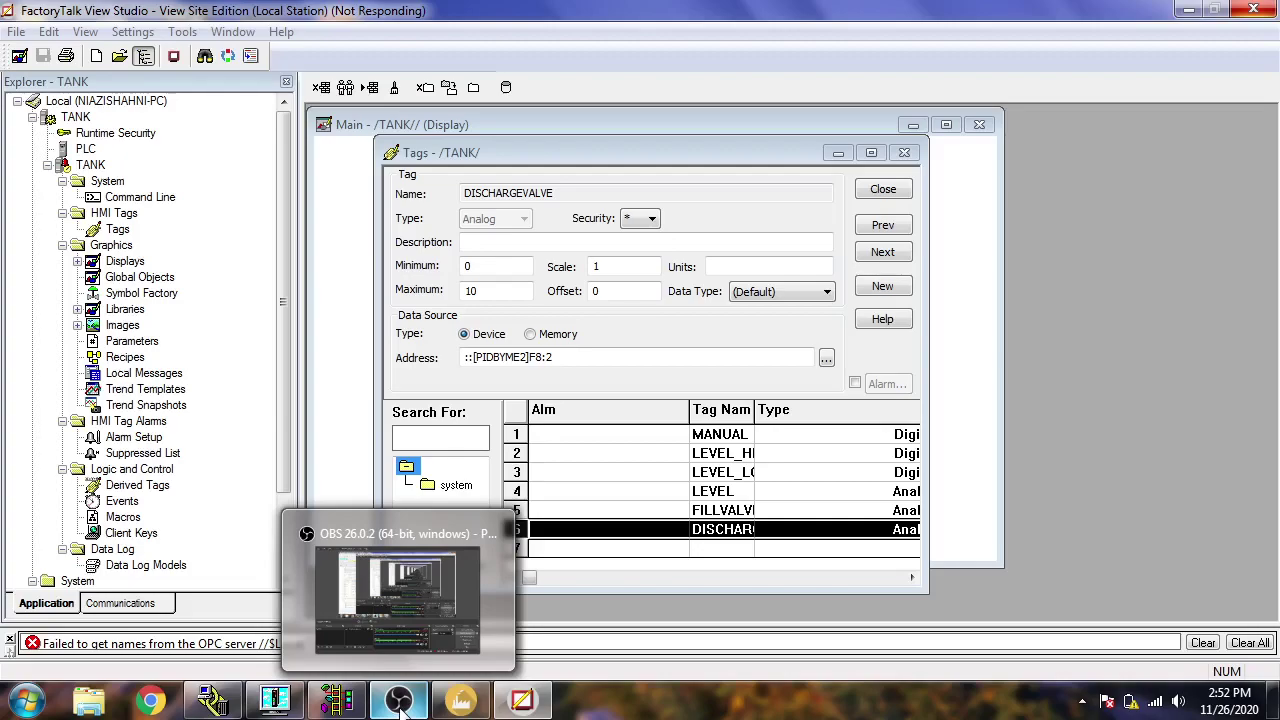
pyautogui.click(402, 705)
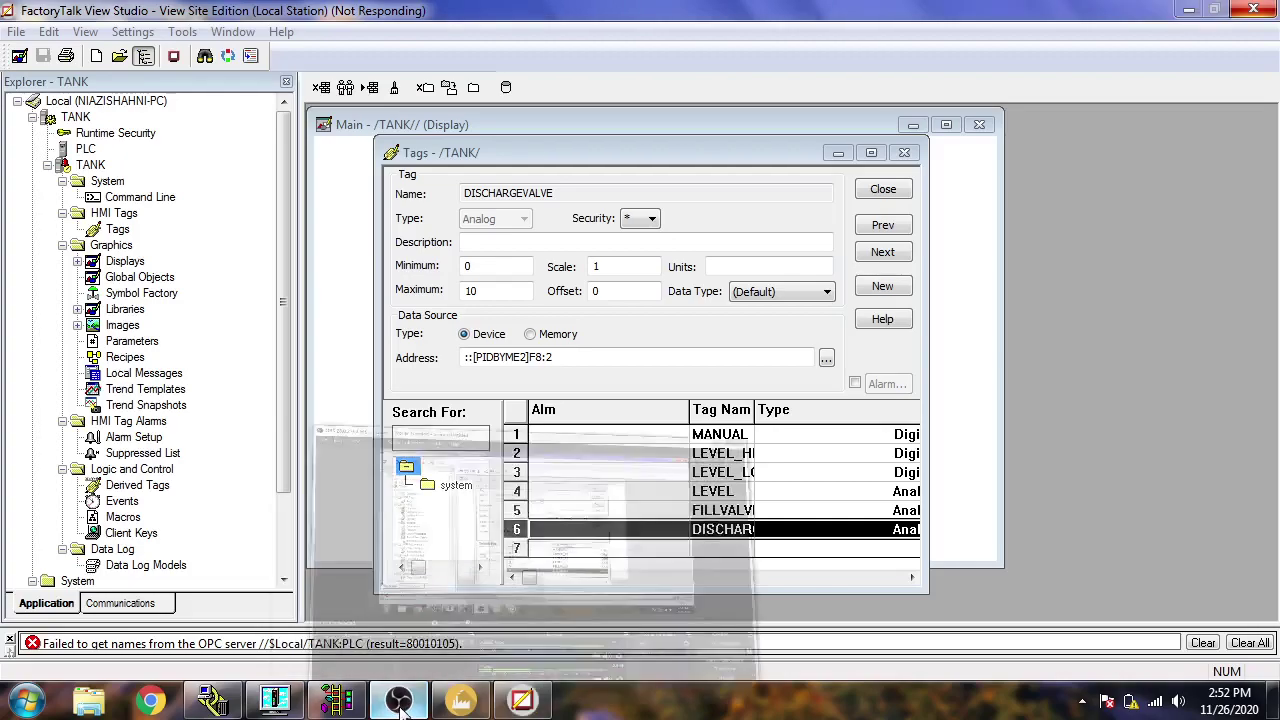